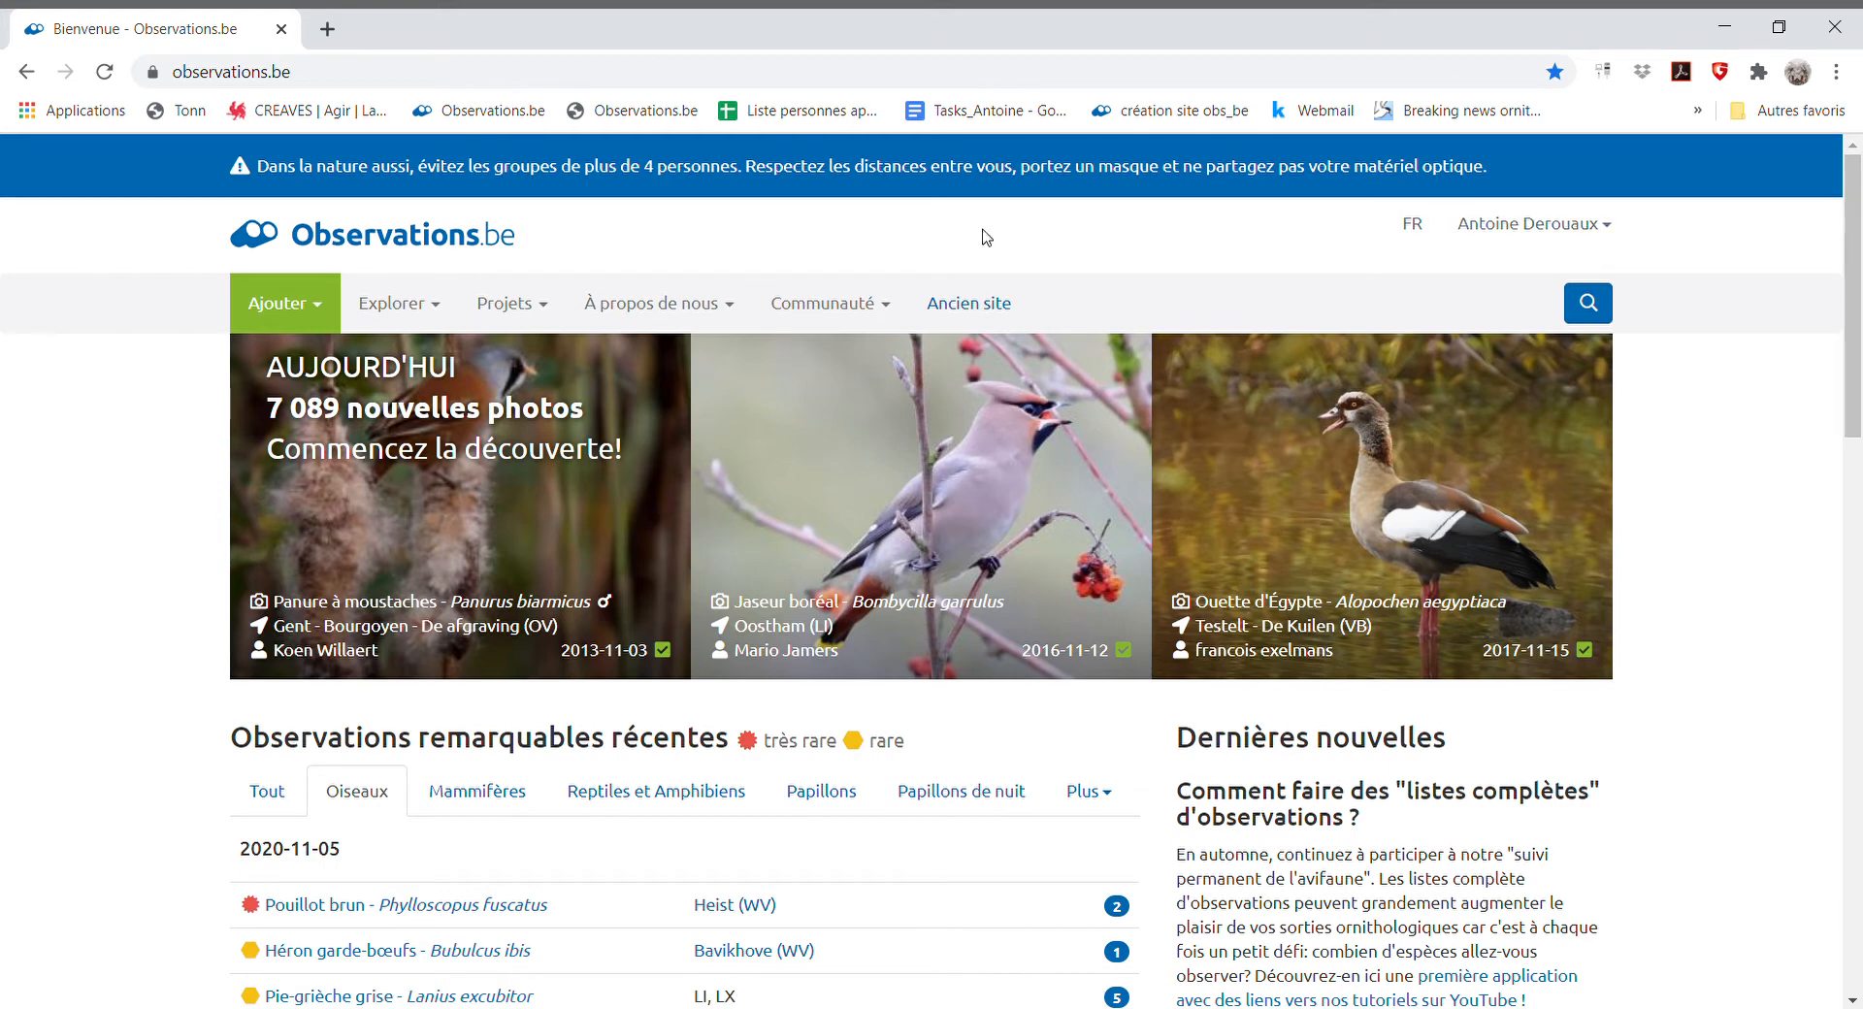
# - Open the new visit form for the DHOE Wallonie Bruxelles project from the projects overview
pyautogui.click(515, 313)
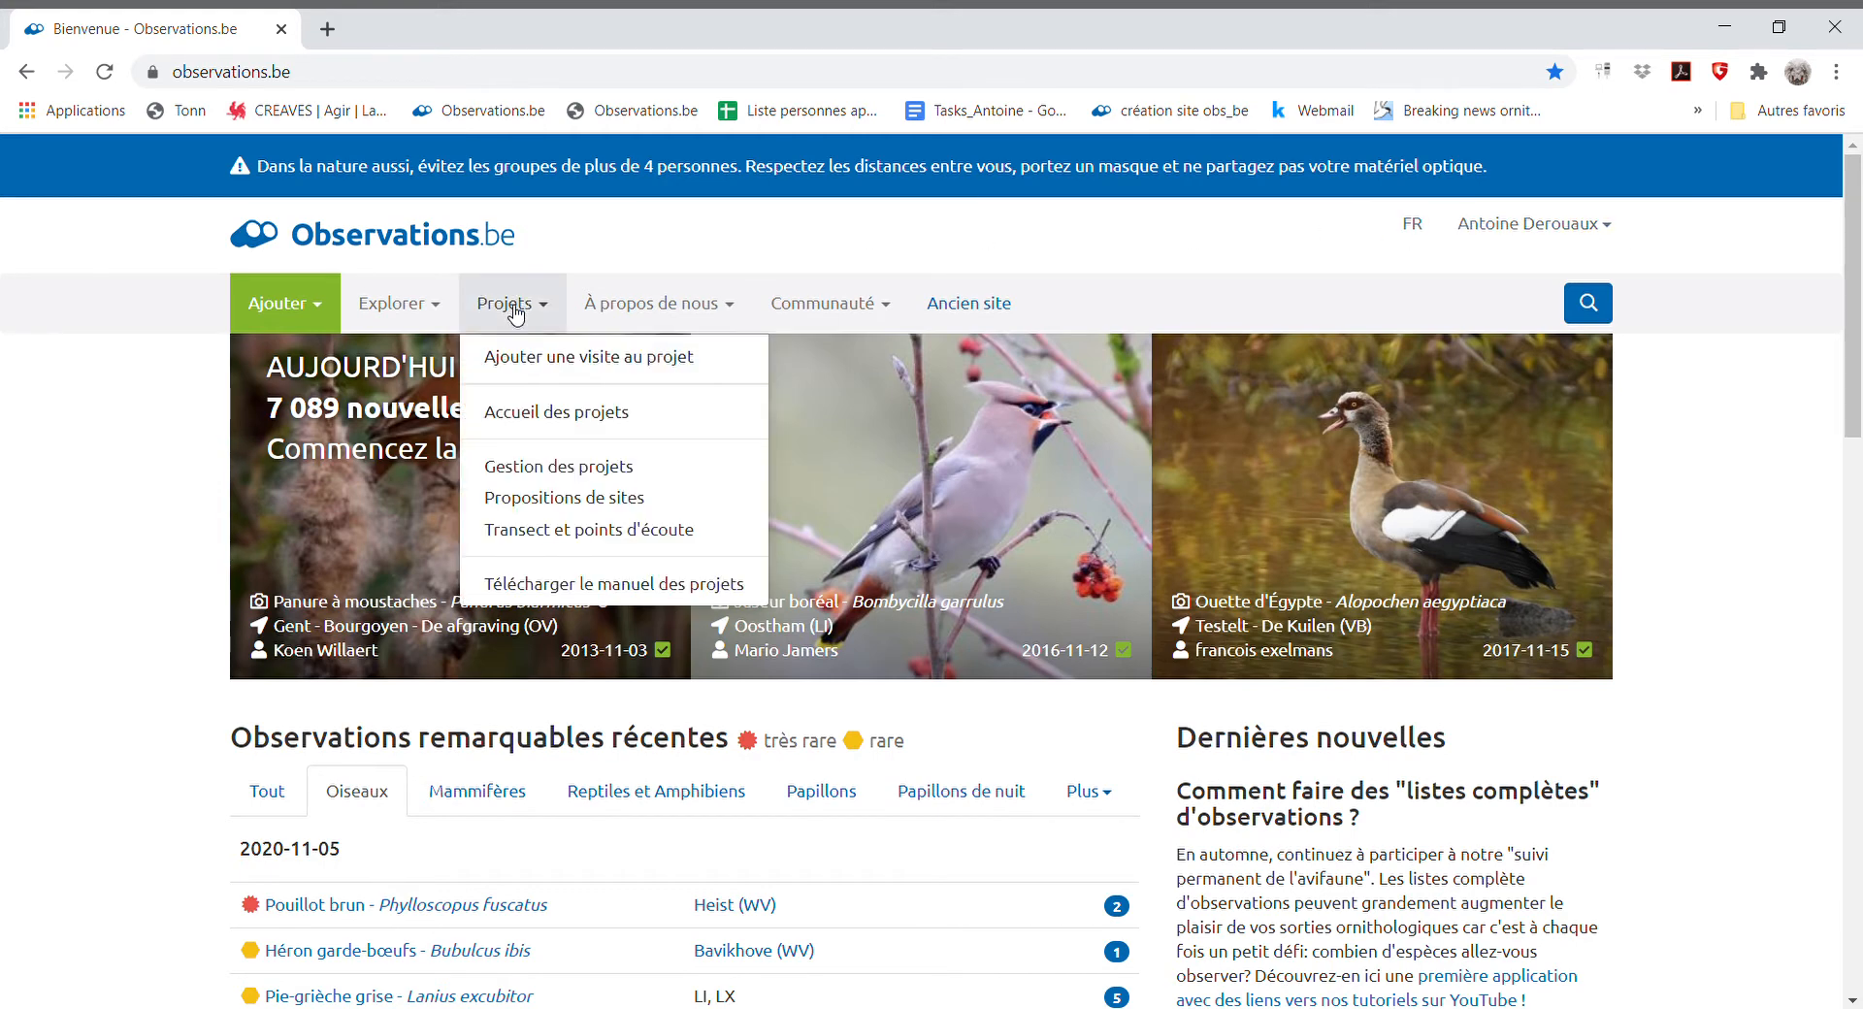
pyautogui.click(512, 412)
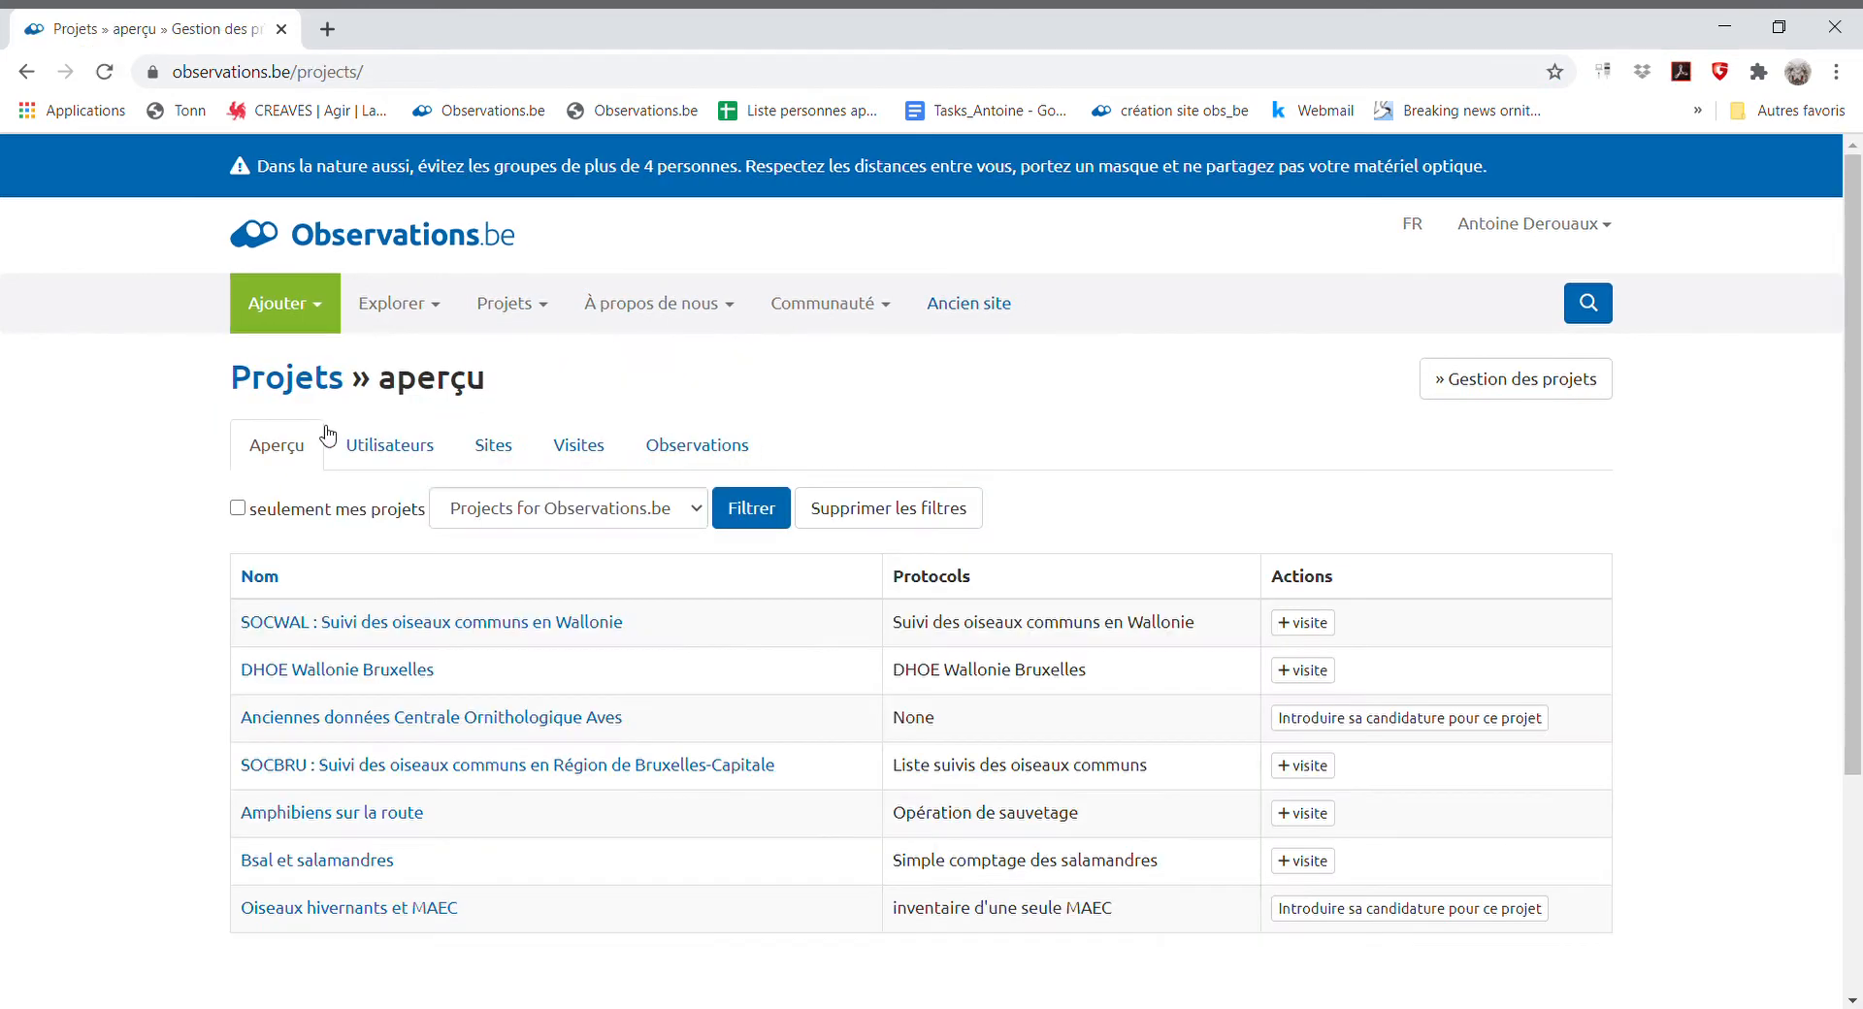
pyautogui.scroll(-3, 184, 461)
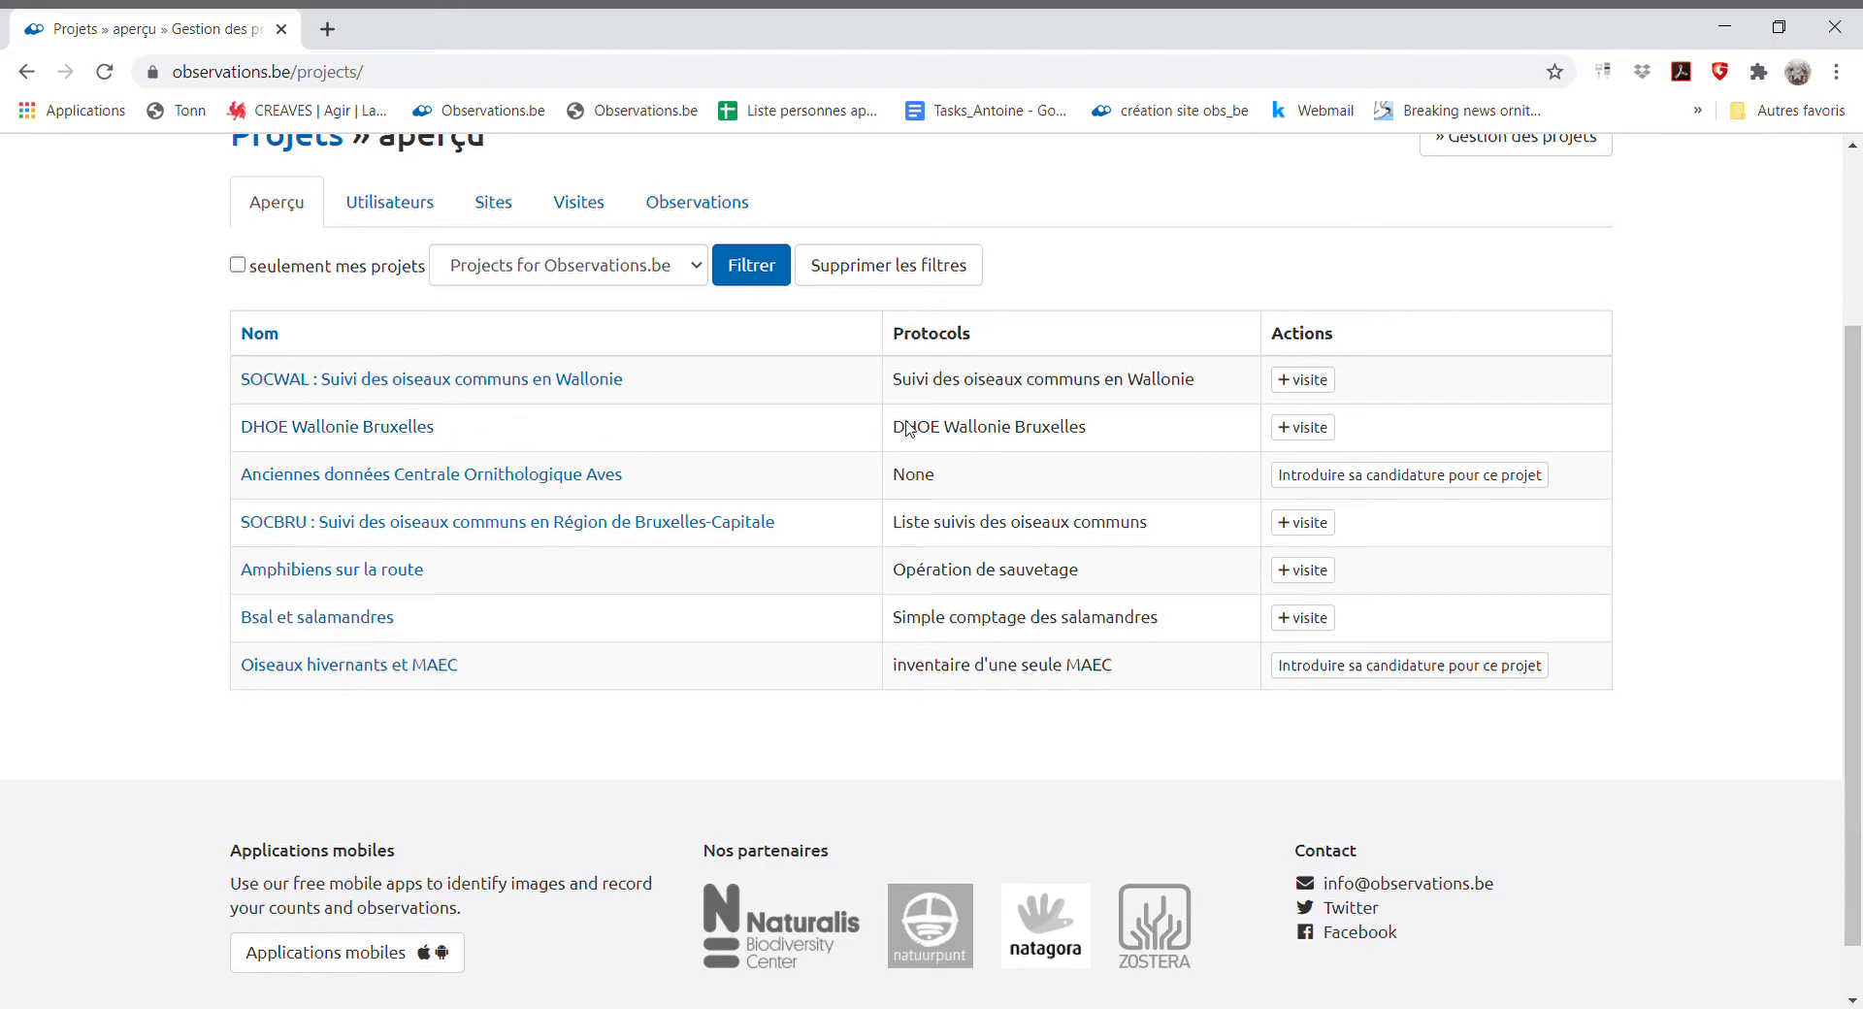
pyautogui.click(1303, 430)
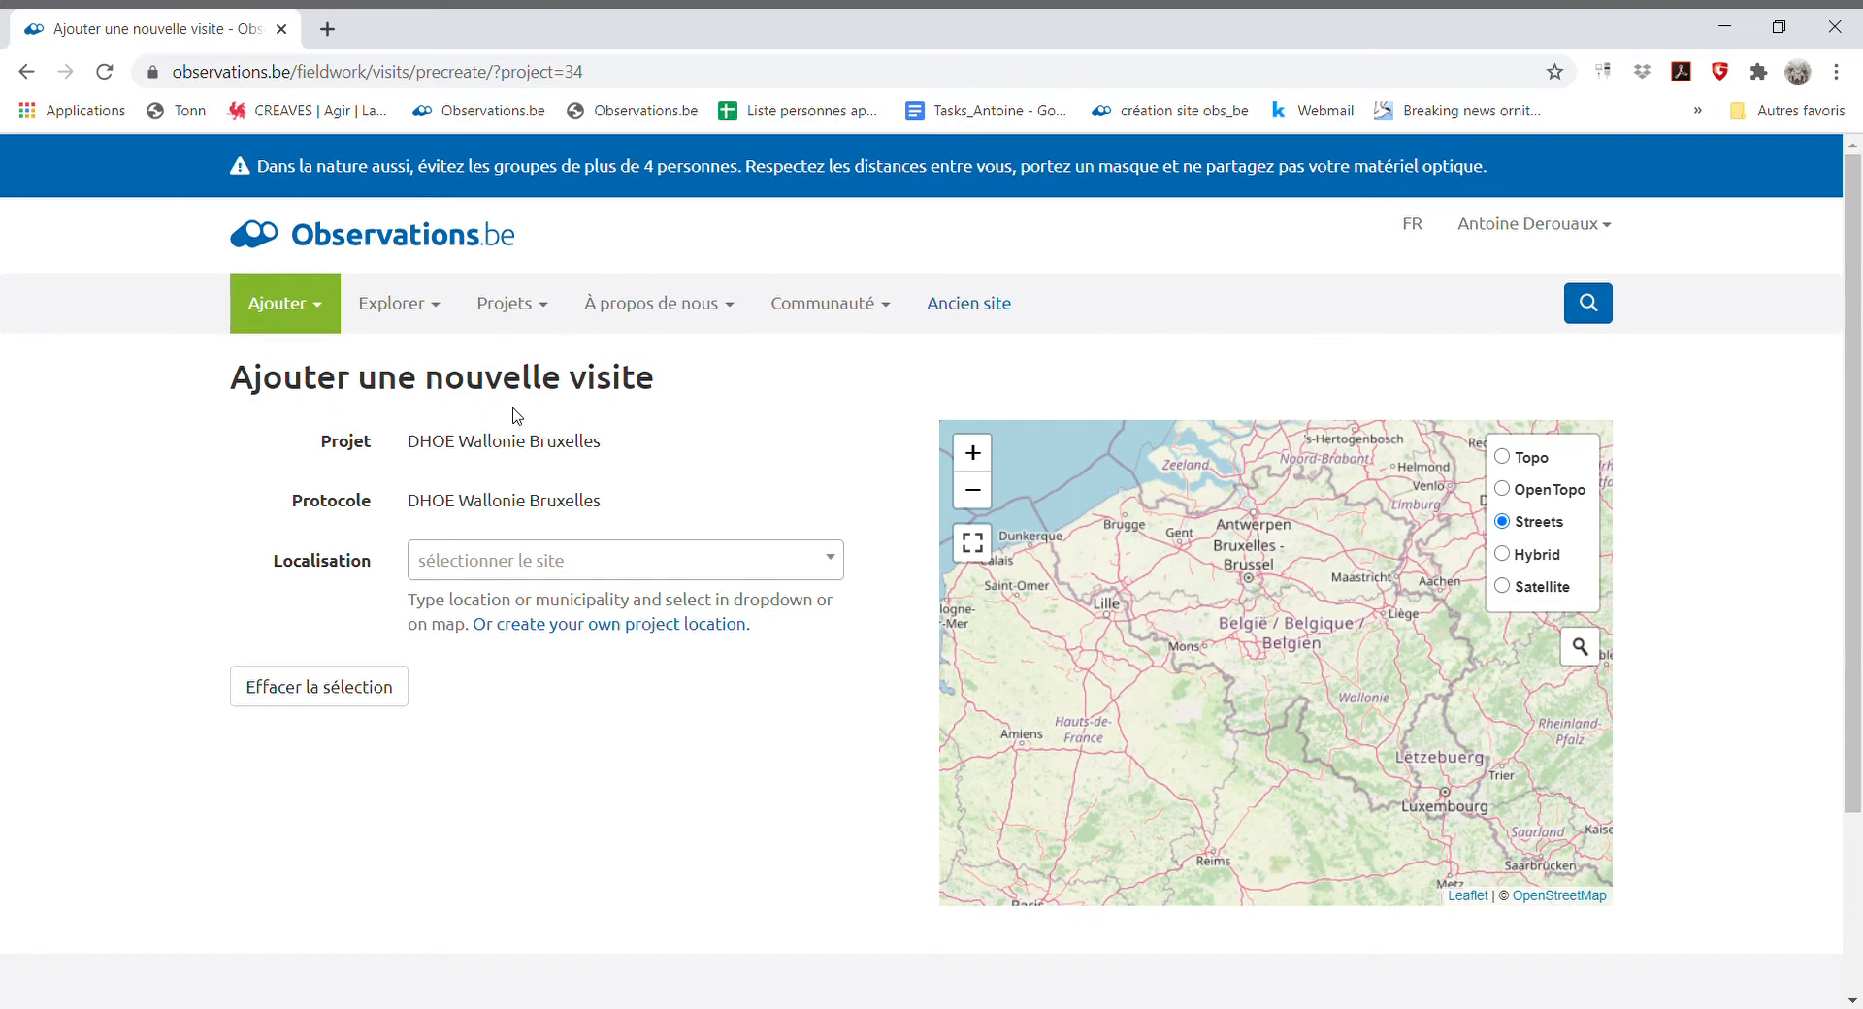
# - Select "Ourthe - tronçon de Comblain-au-Pont à Angleur" as the visit location
pyautogui.click(484, 571)
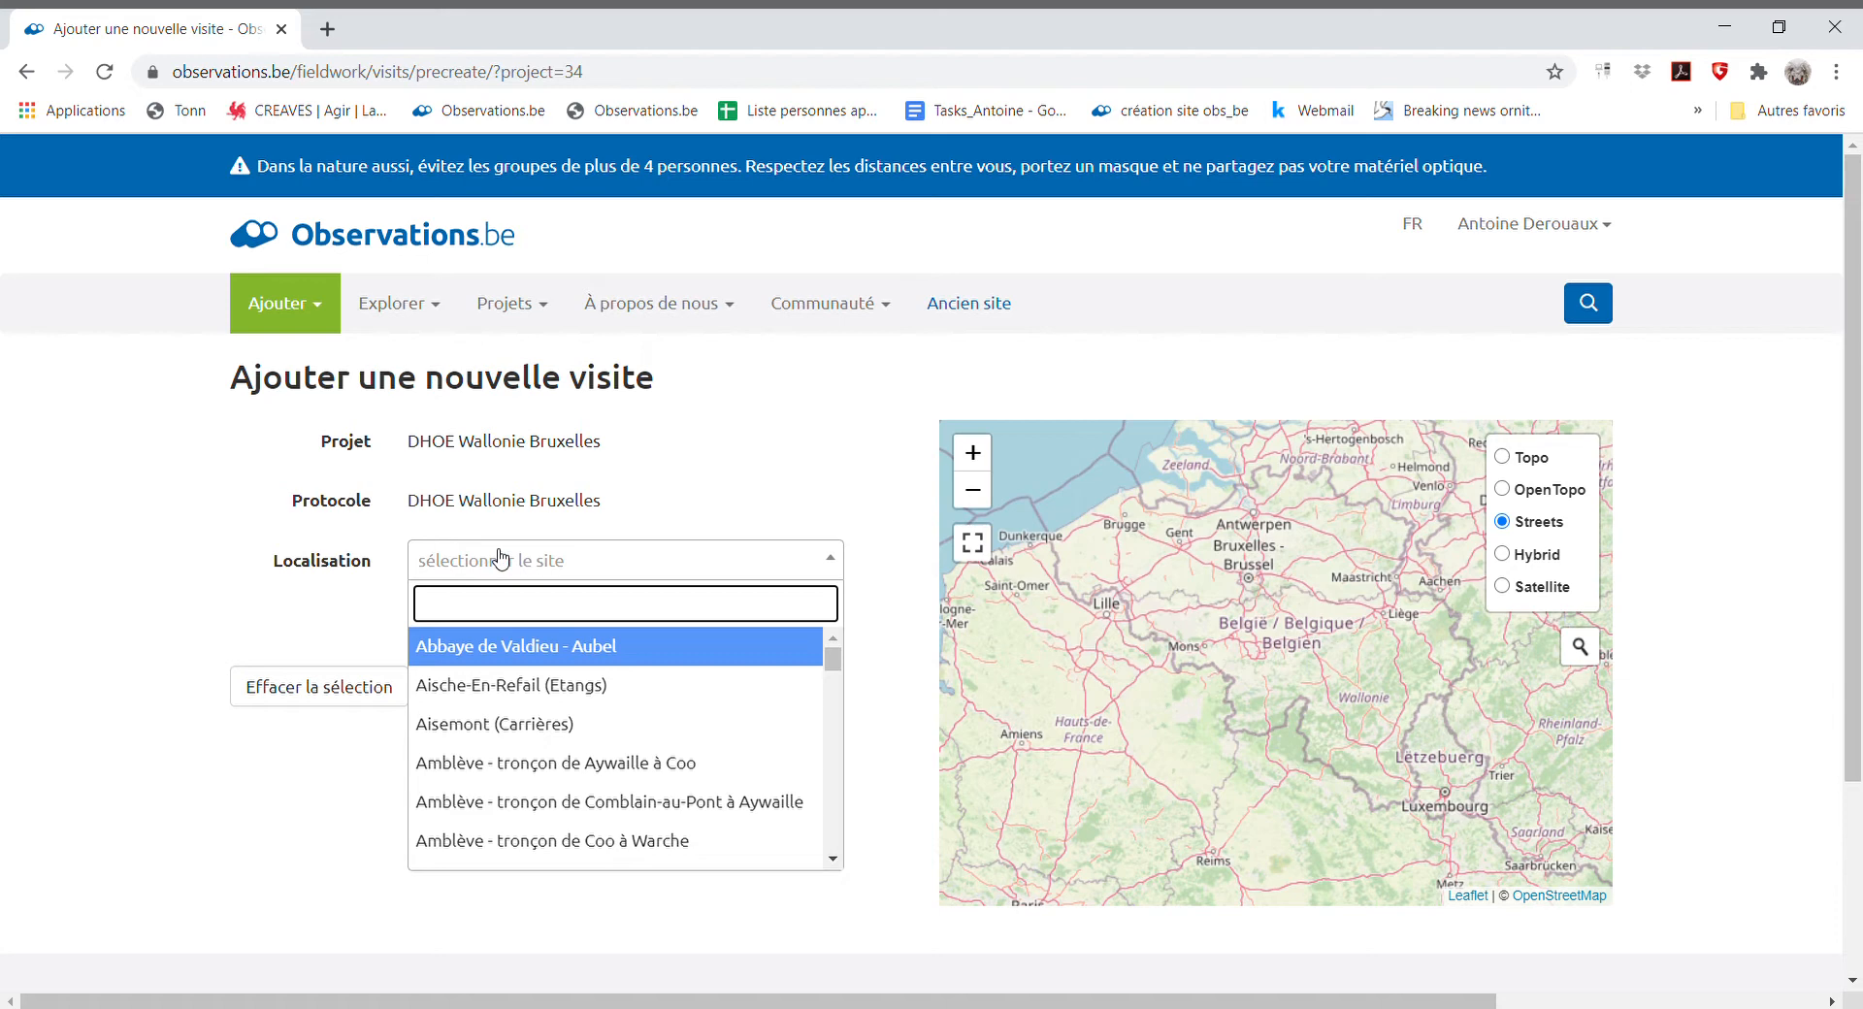
pyautogui.write('ourthe')
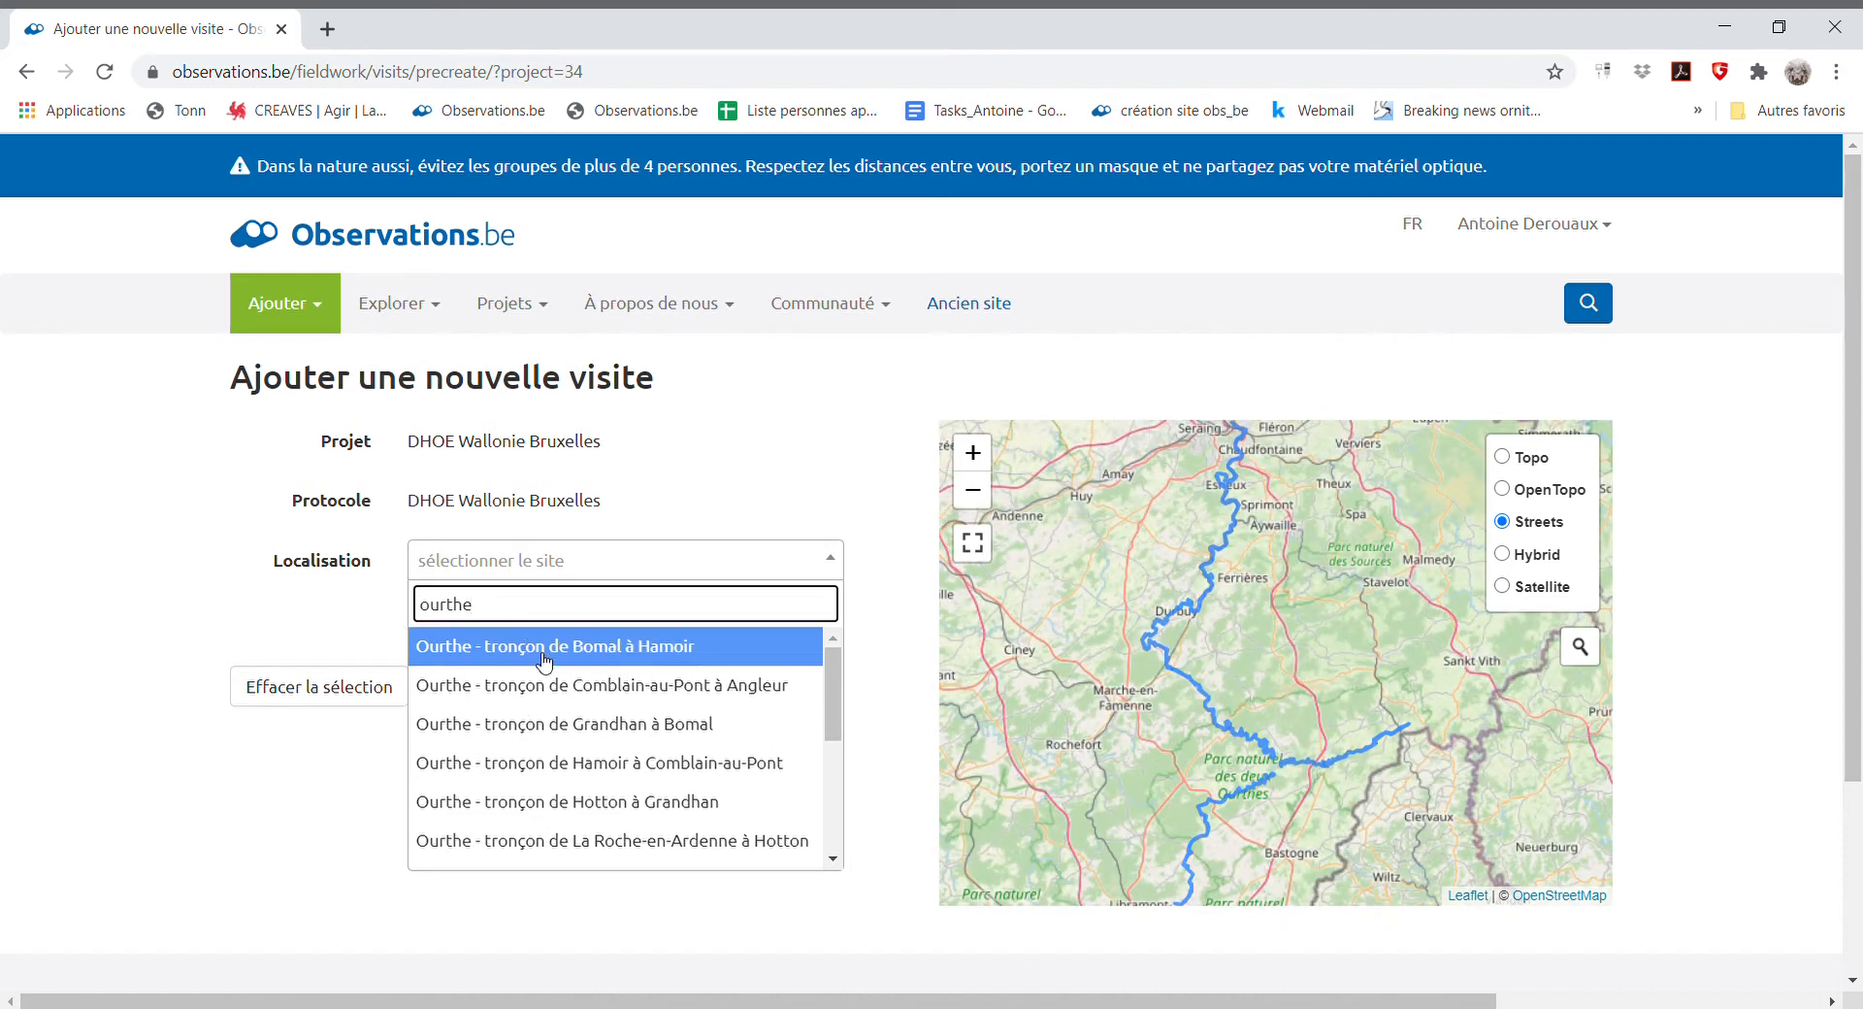
pyautogui.click(540, 686)
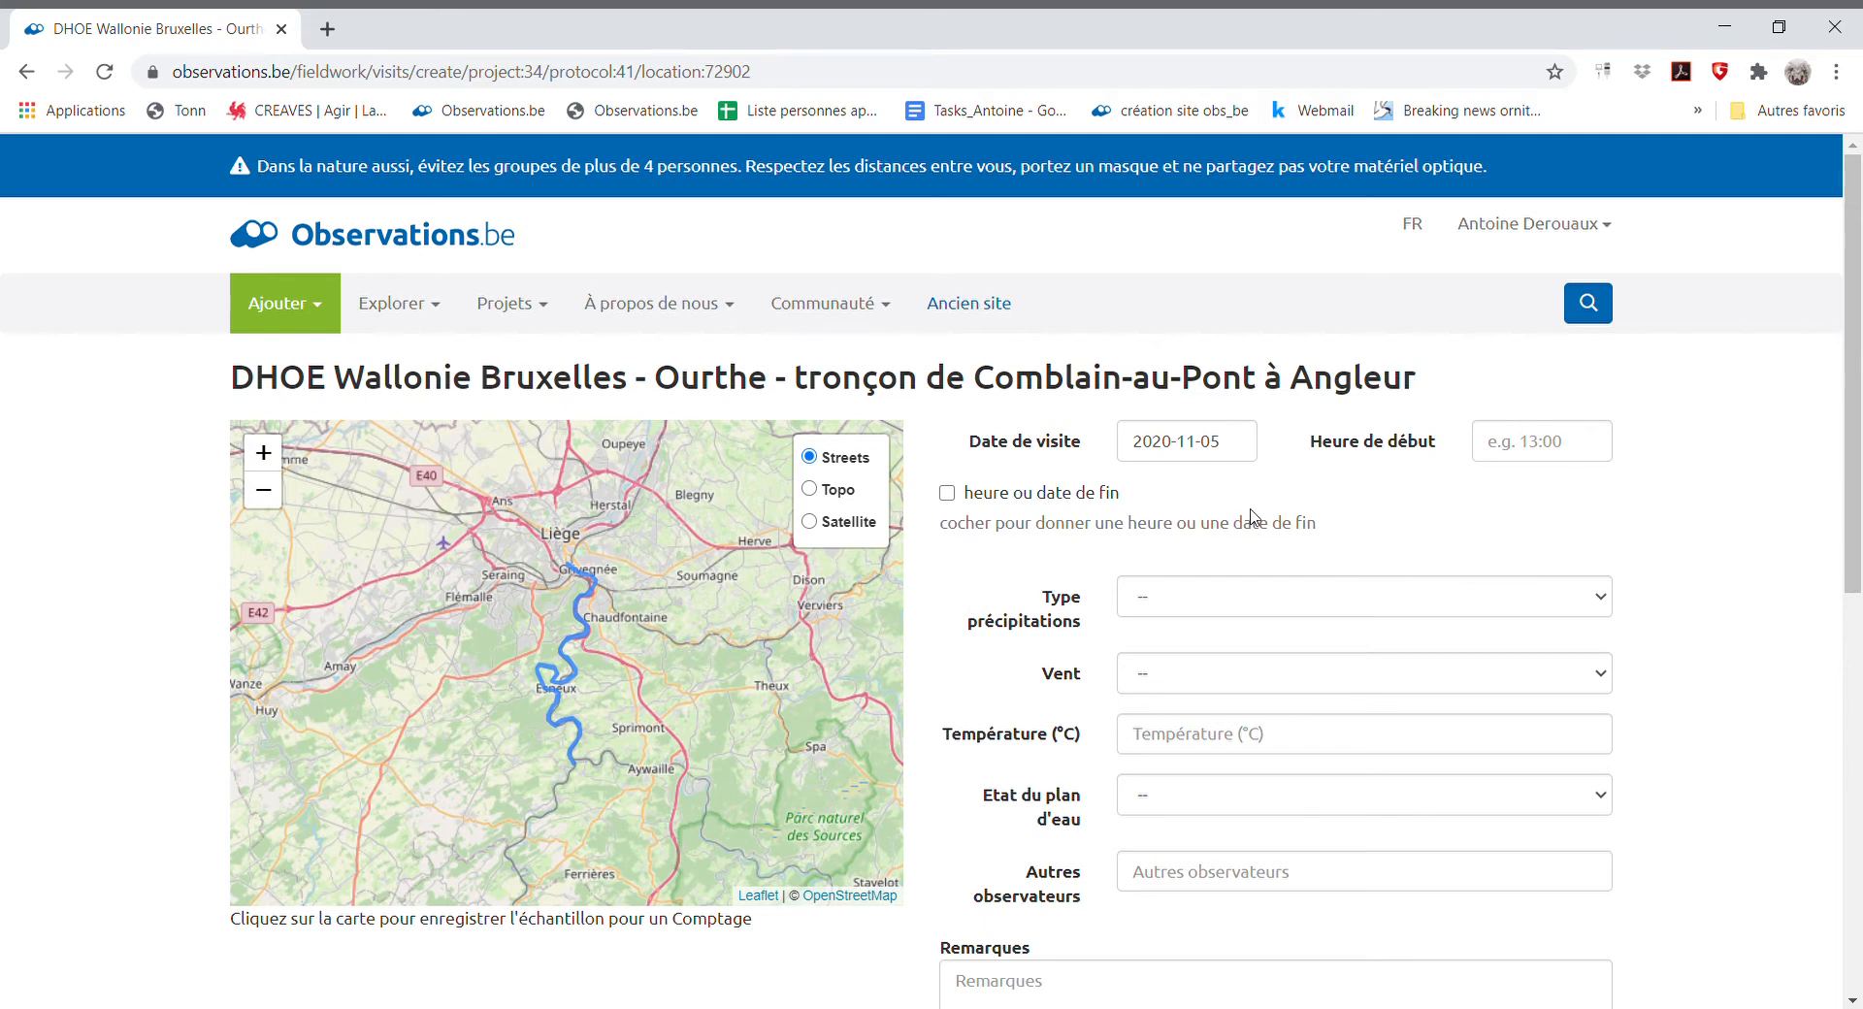
# - Set the visit's start time to 09:00, enable the end time or date option and set the end time to 13:00
pyautogui.click(1505, 448)
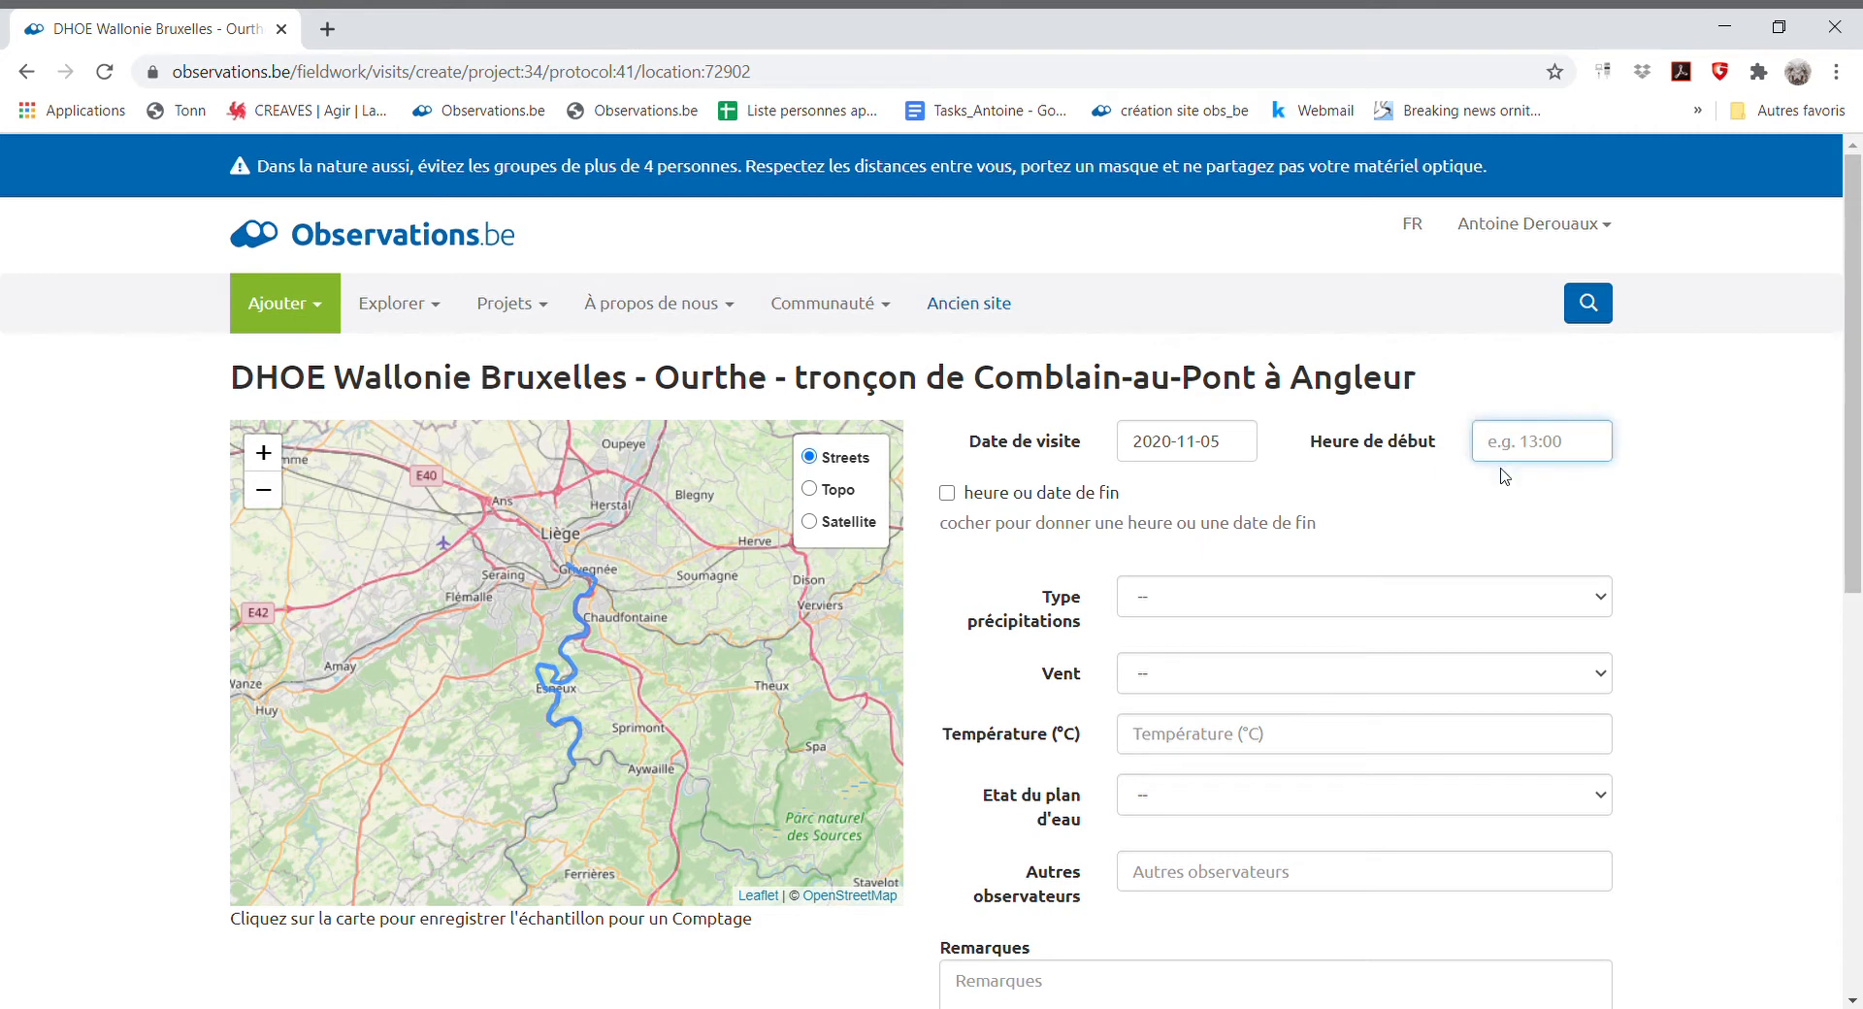
pyautogui.write('09:00')
pyautogui.click(1109, 493)
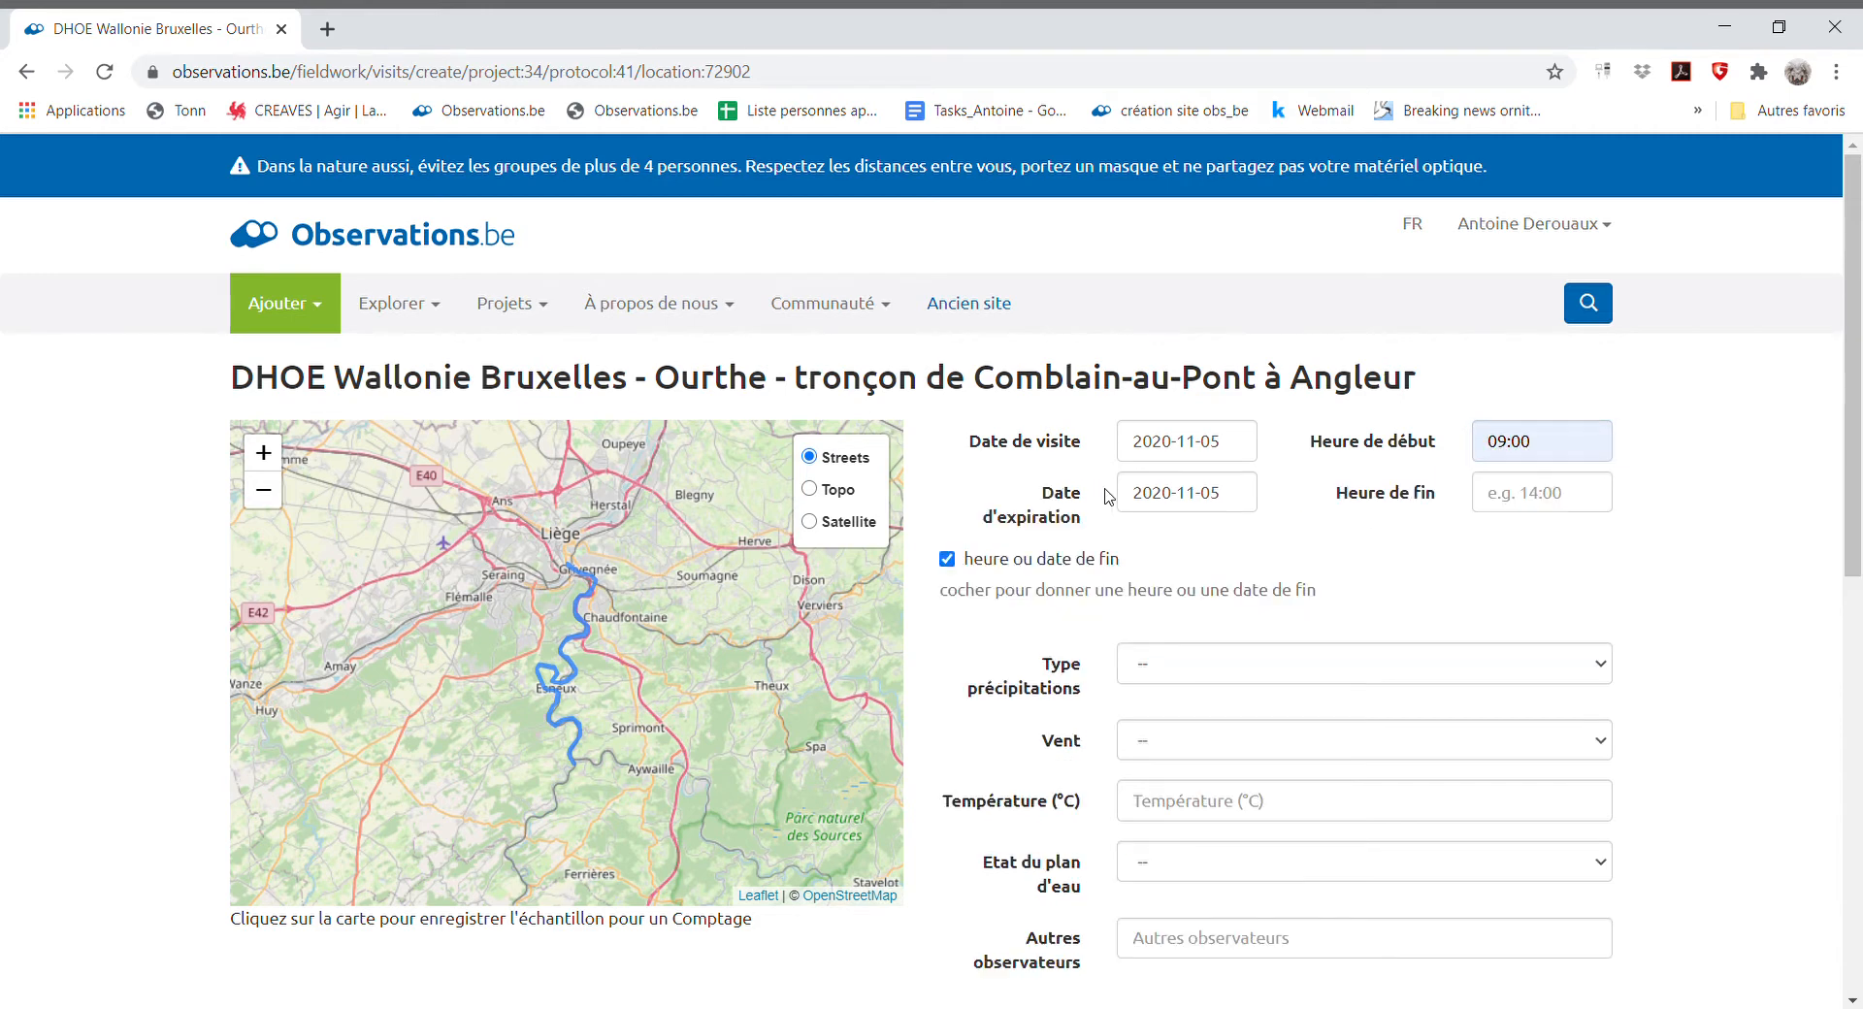
pyautogui.click(1518, 502)
pyautogui.write('13:00')
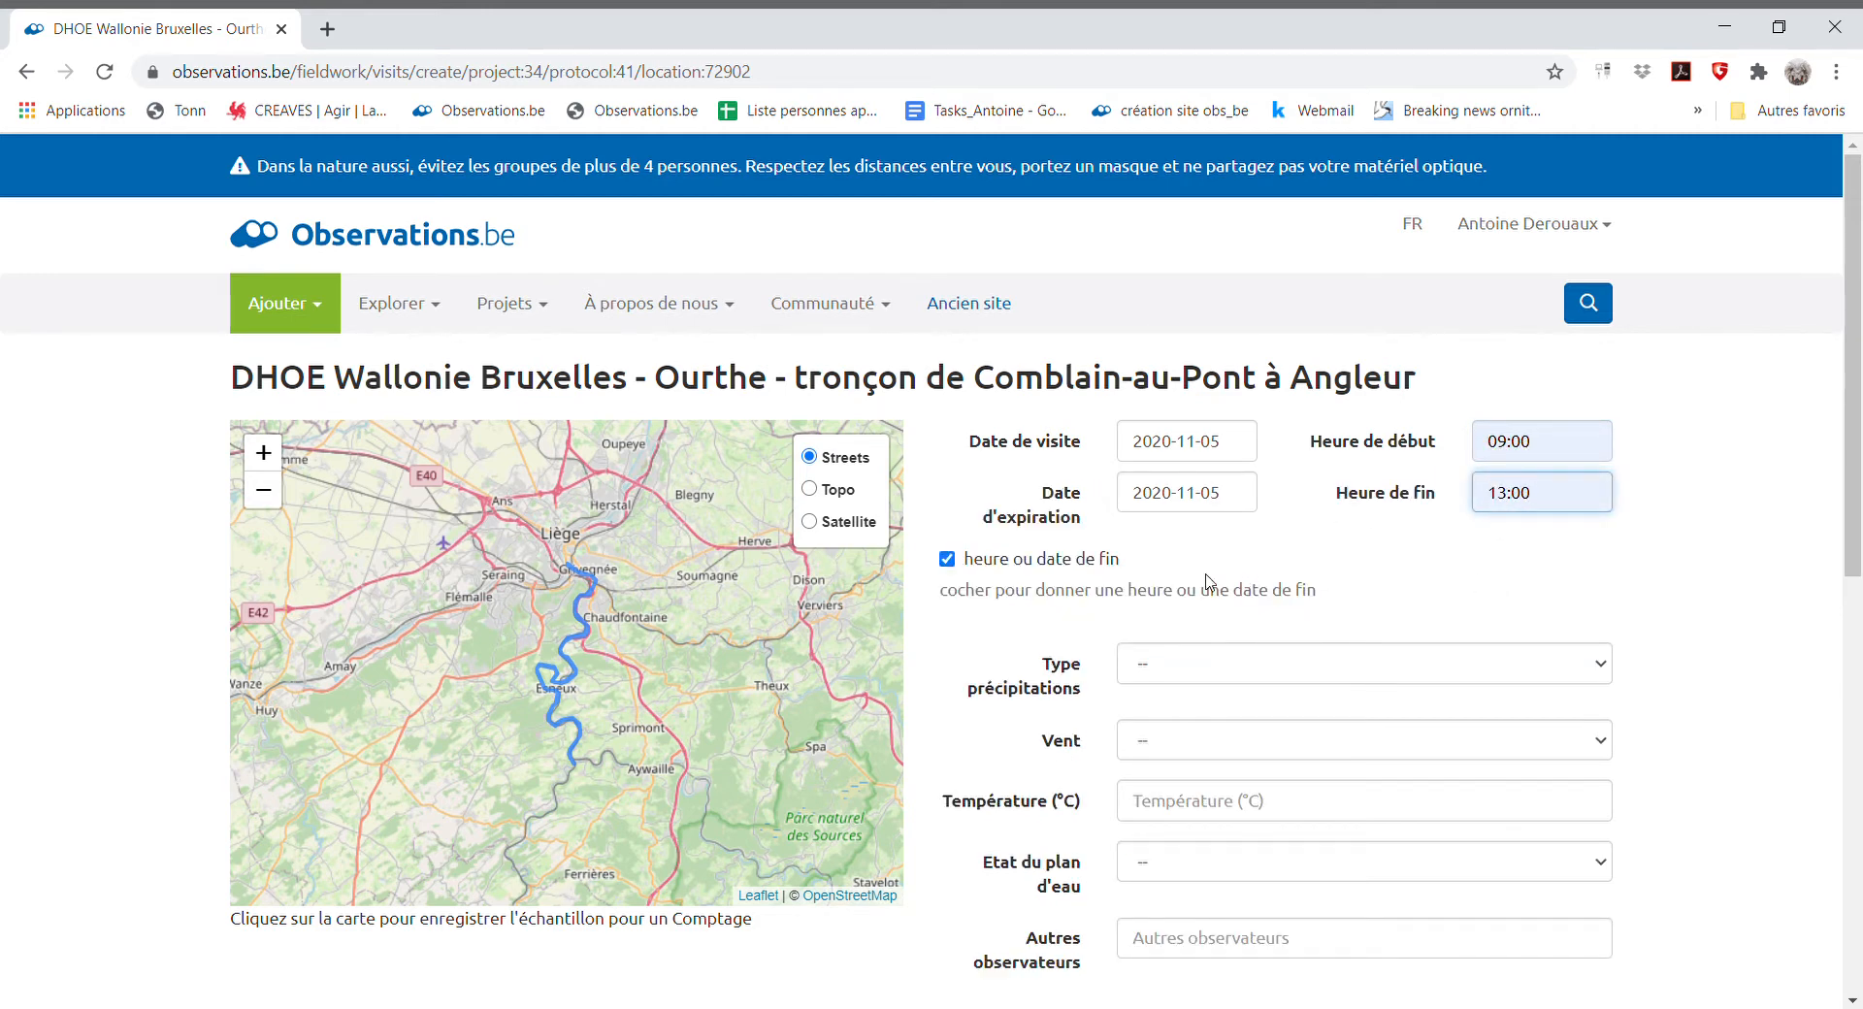
# - Record the visit conditions: precipitation Sec, wind Pas de vent, temperature 2 °C and water body state Normal
pyautogui.click(1159, 667)
pyautogui.click(1201, 723)
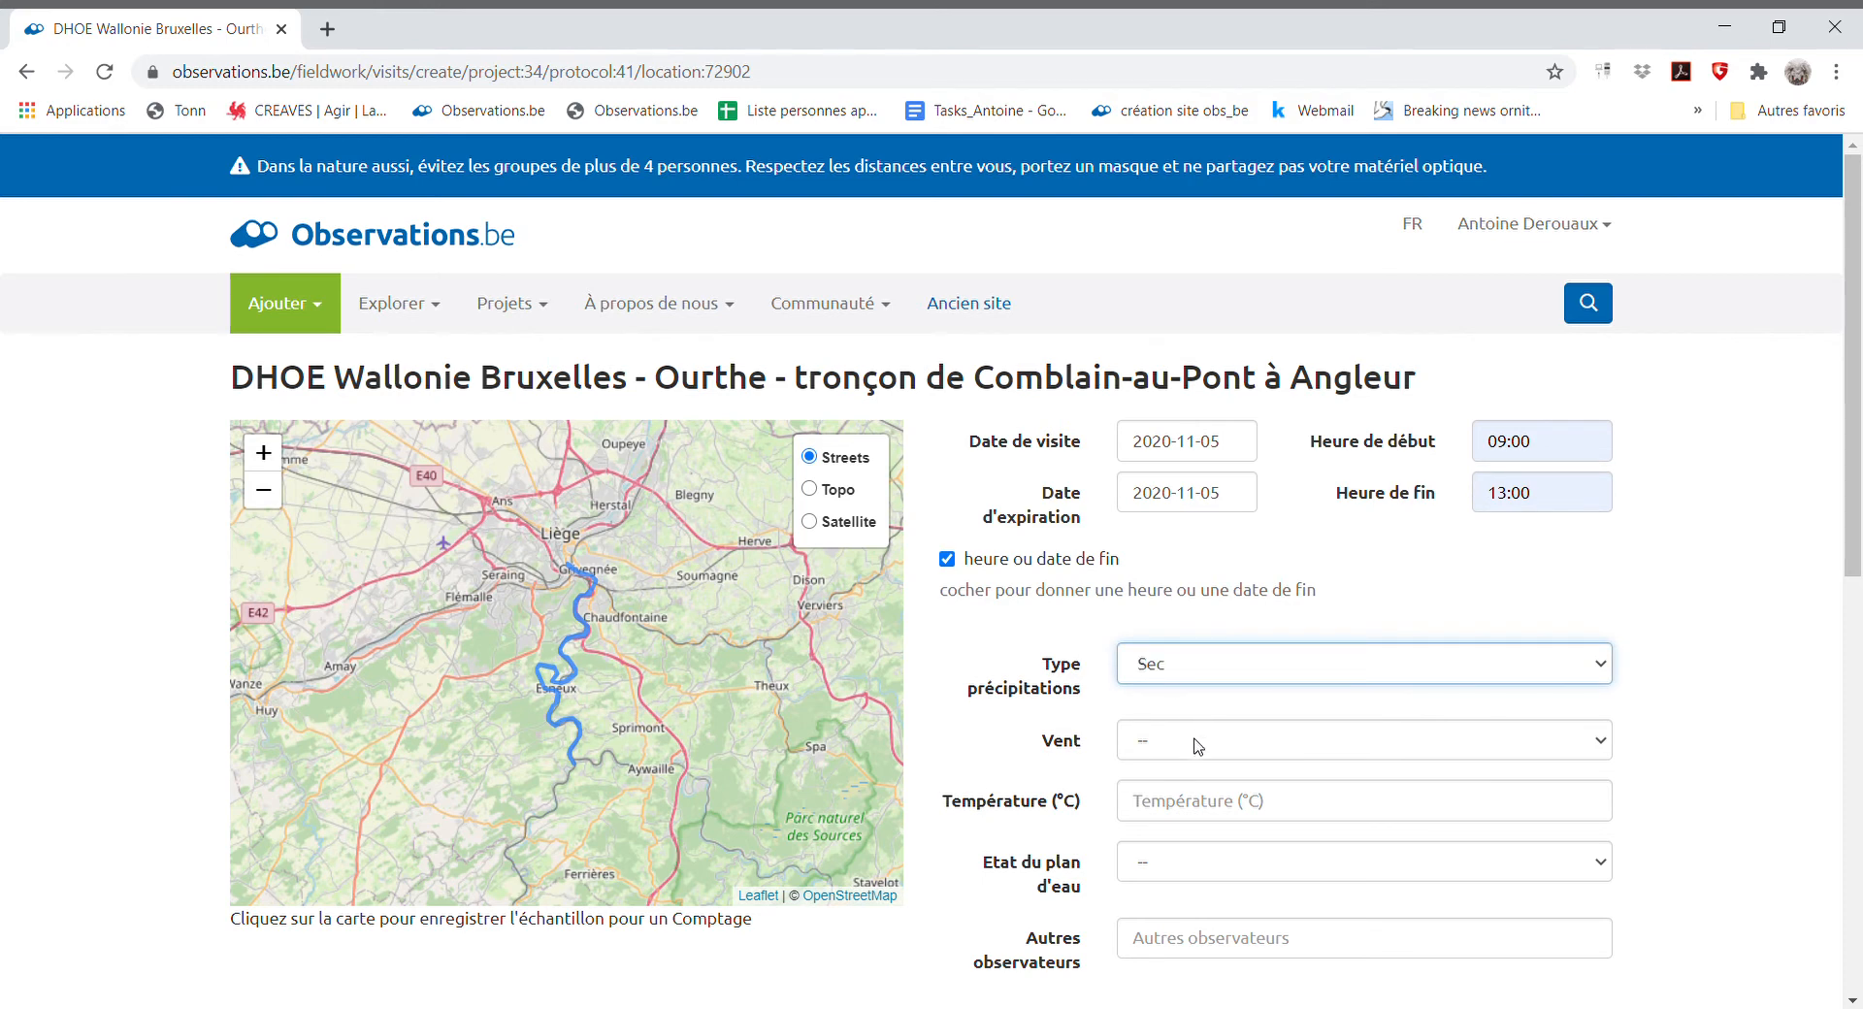
pyautogui.click(1199, 743)
pyautogui.click(1203, 817)
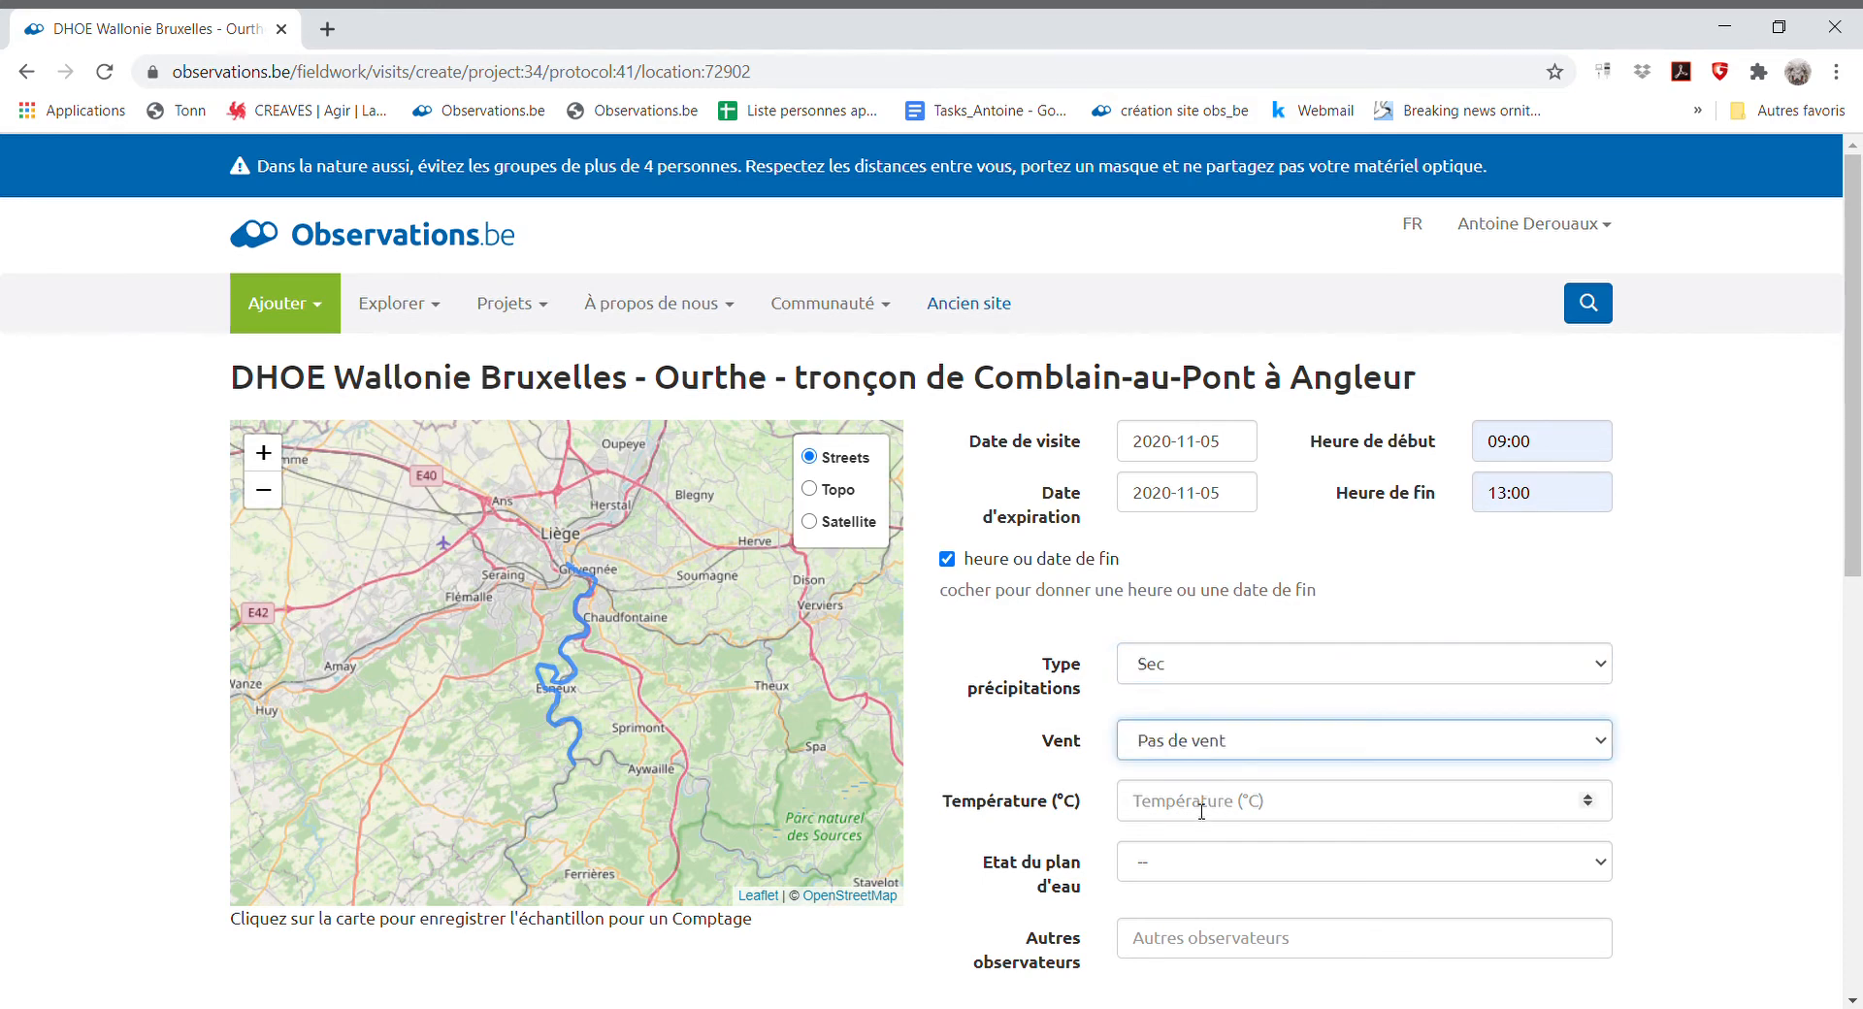
pyautogui.click(1201, 812)
pyautogui.write('1')
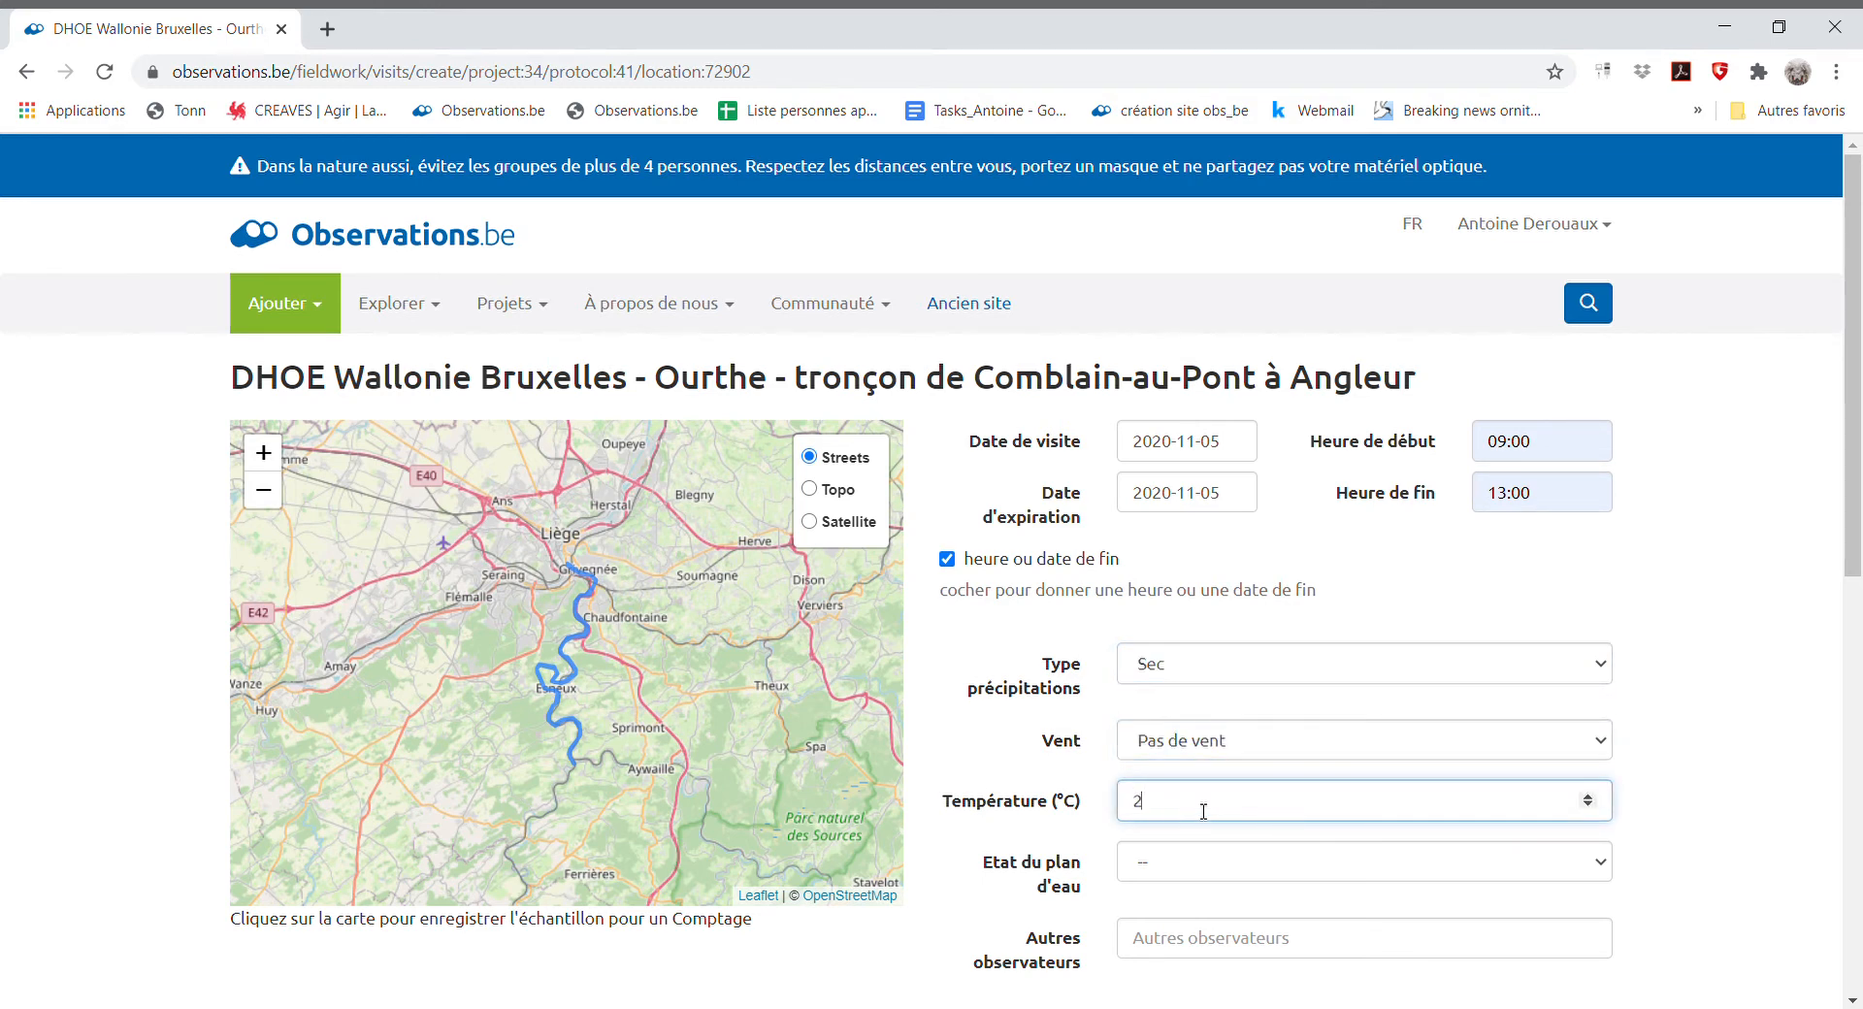
pyautogui.press('Tab')
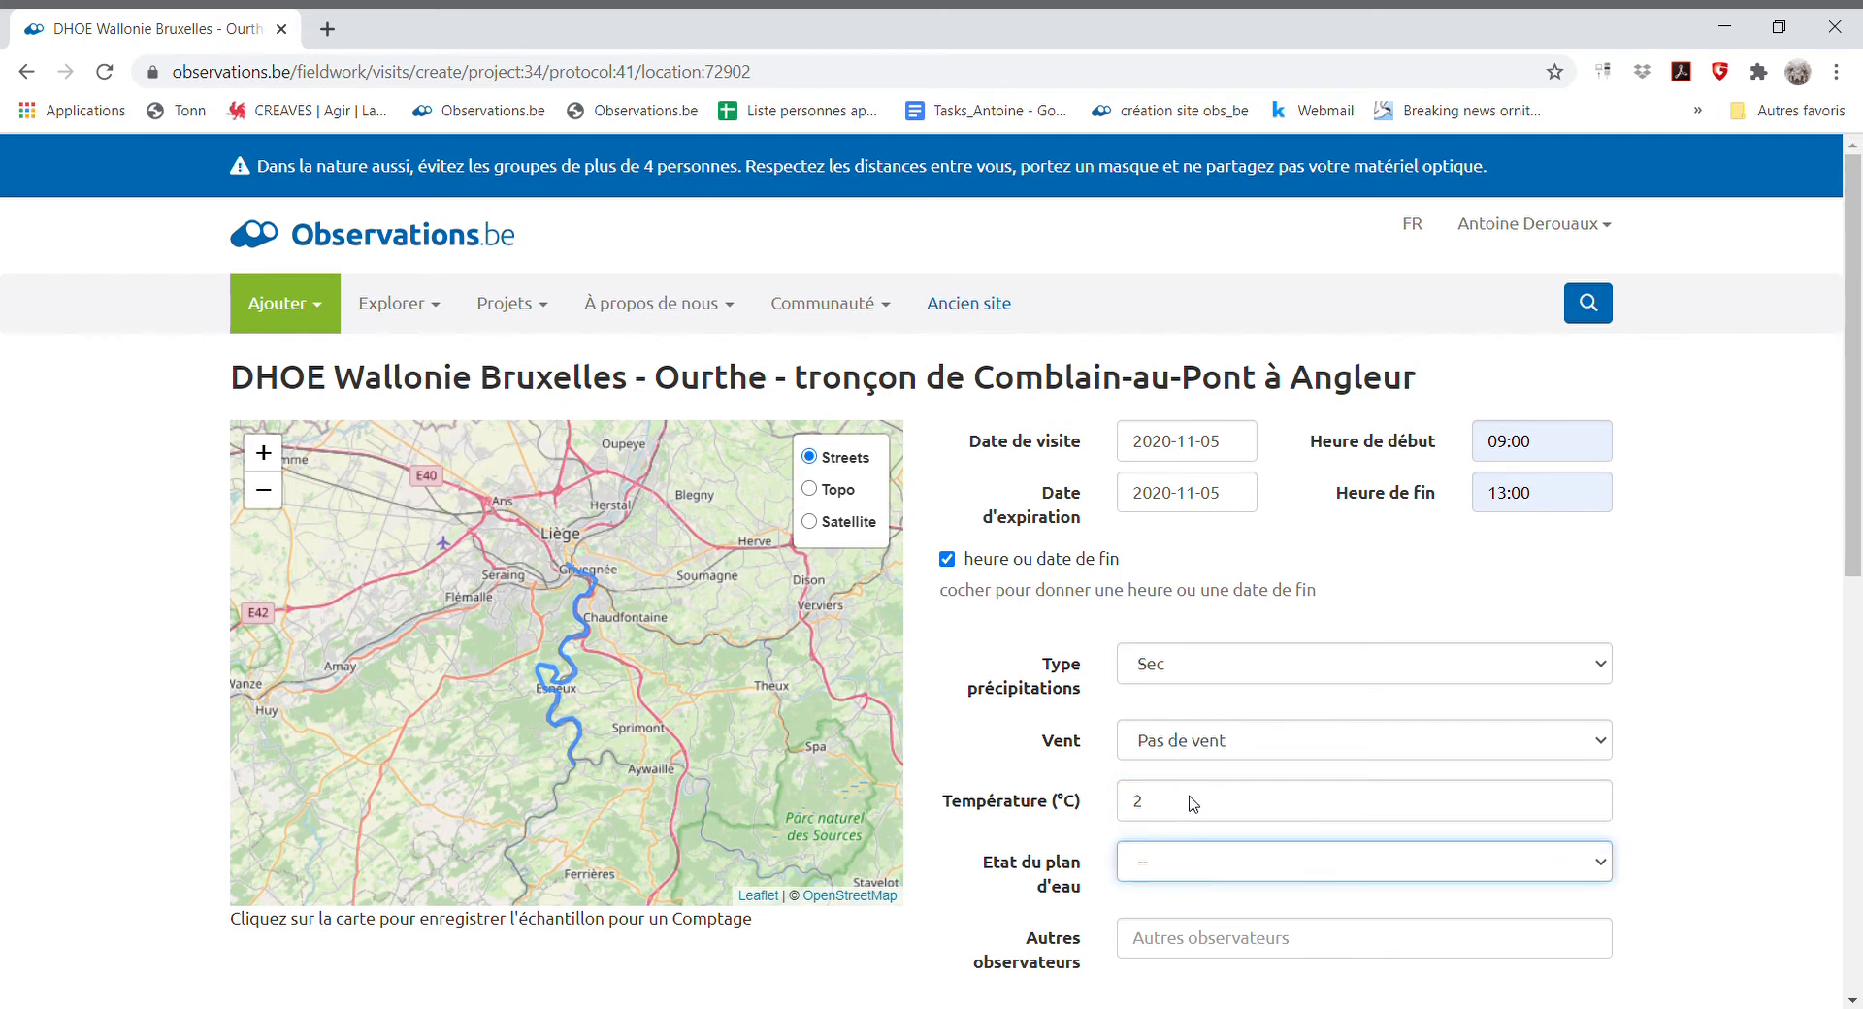
pyautogui.press('Down')
# - Place a count sample on the map, on the Ourthe beside the E25 motorway
pyautogui.scroll(-3, 1046, 914)
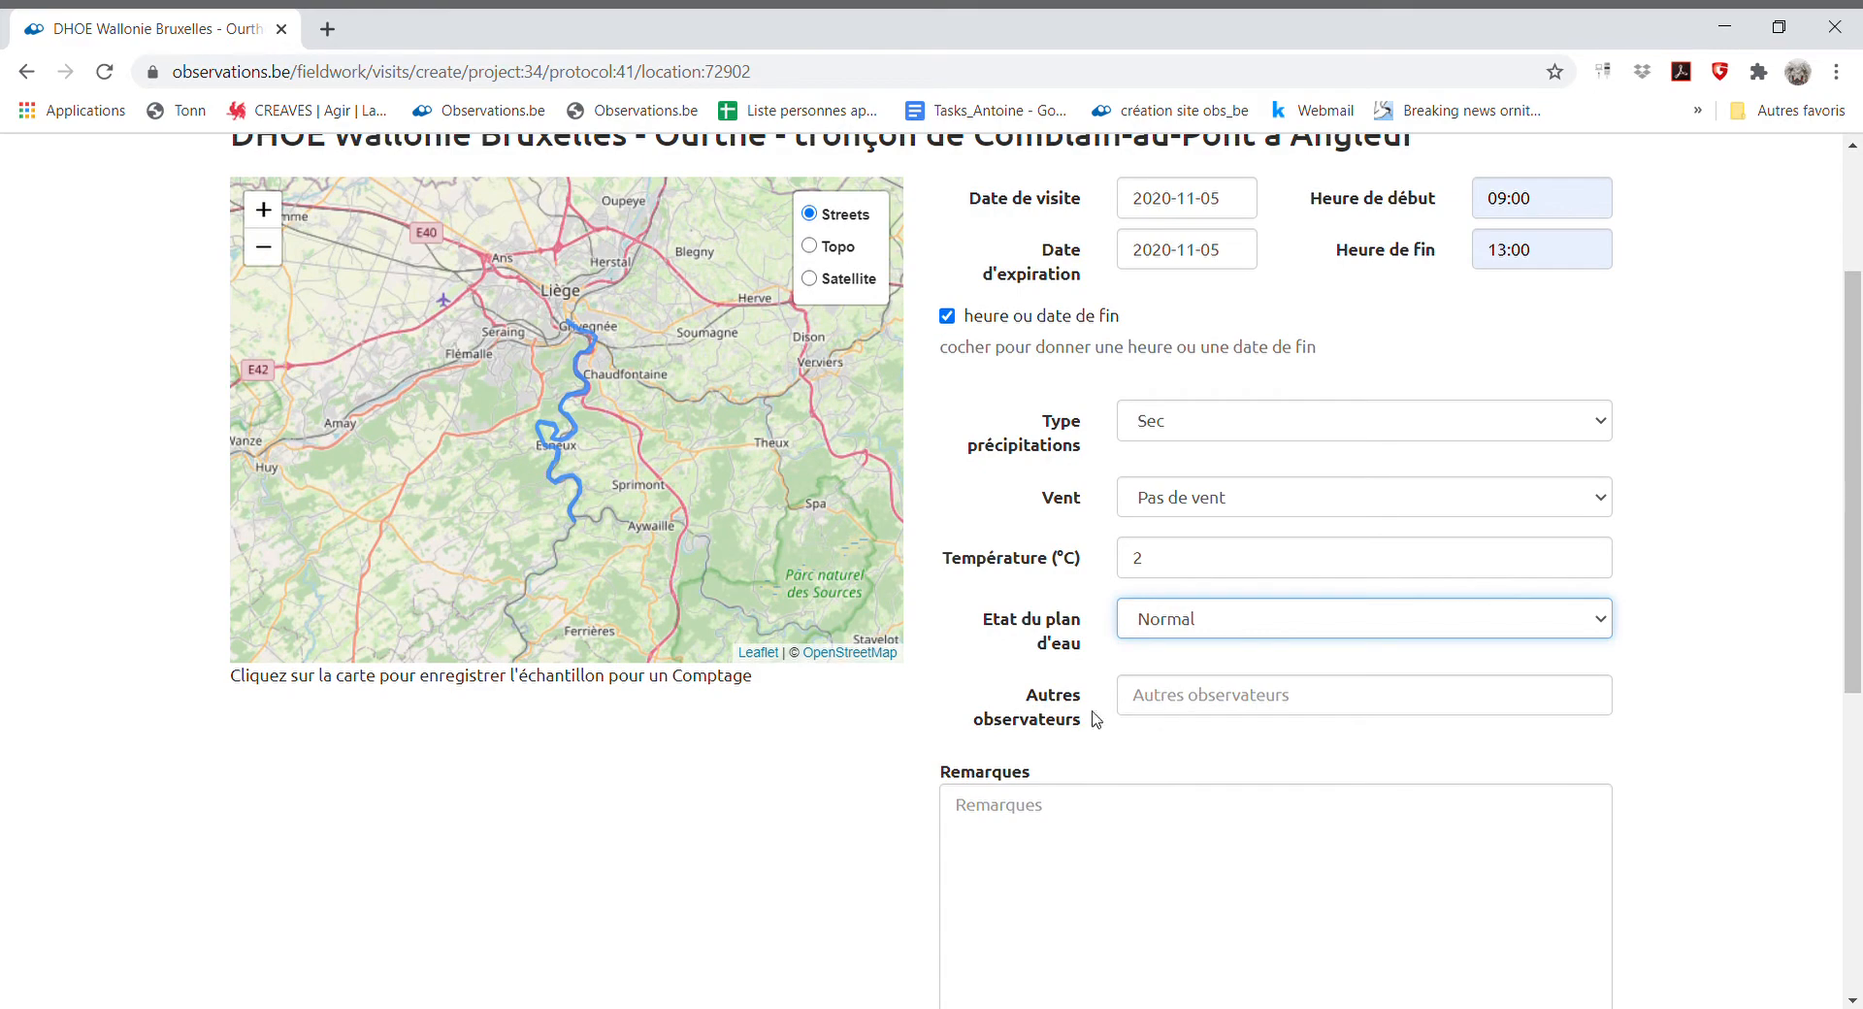
pyautogui.scroll(-4, 823, 798)
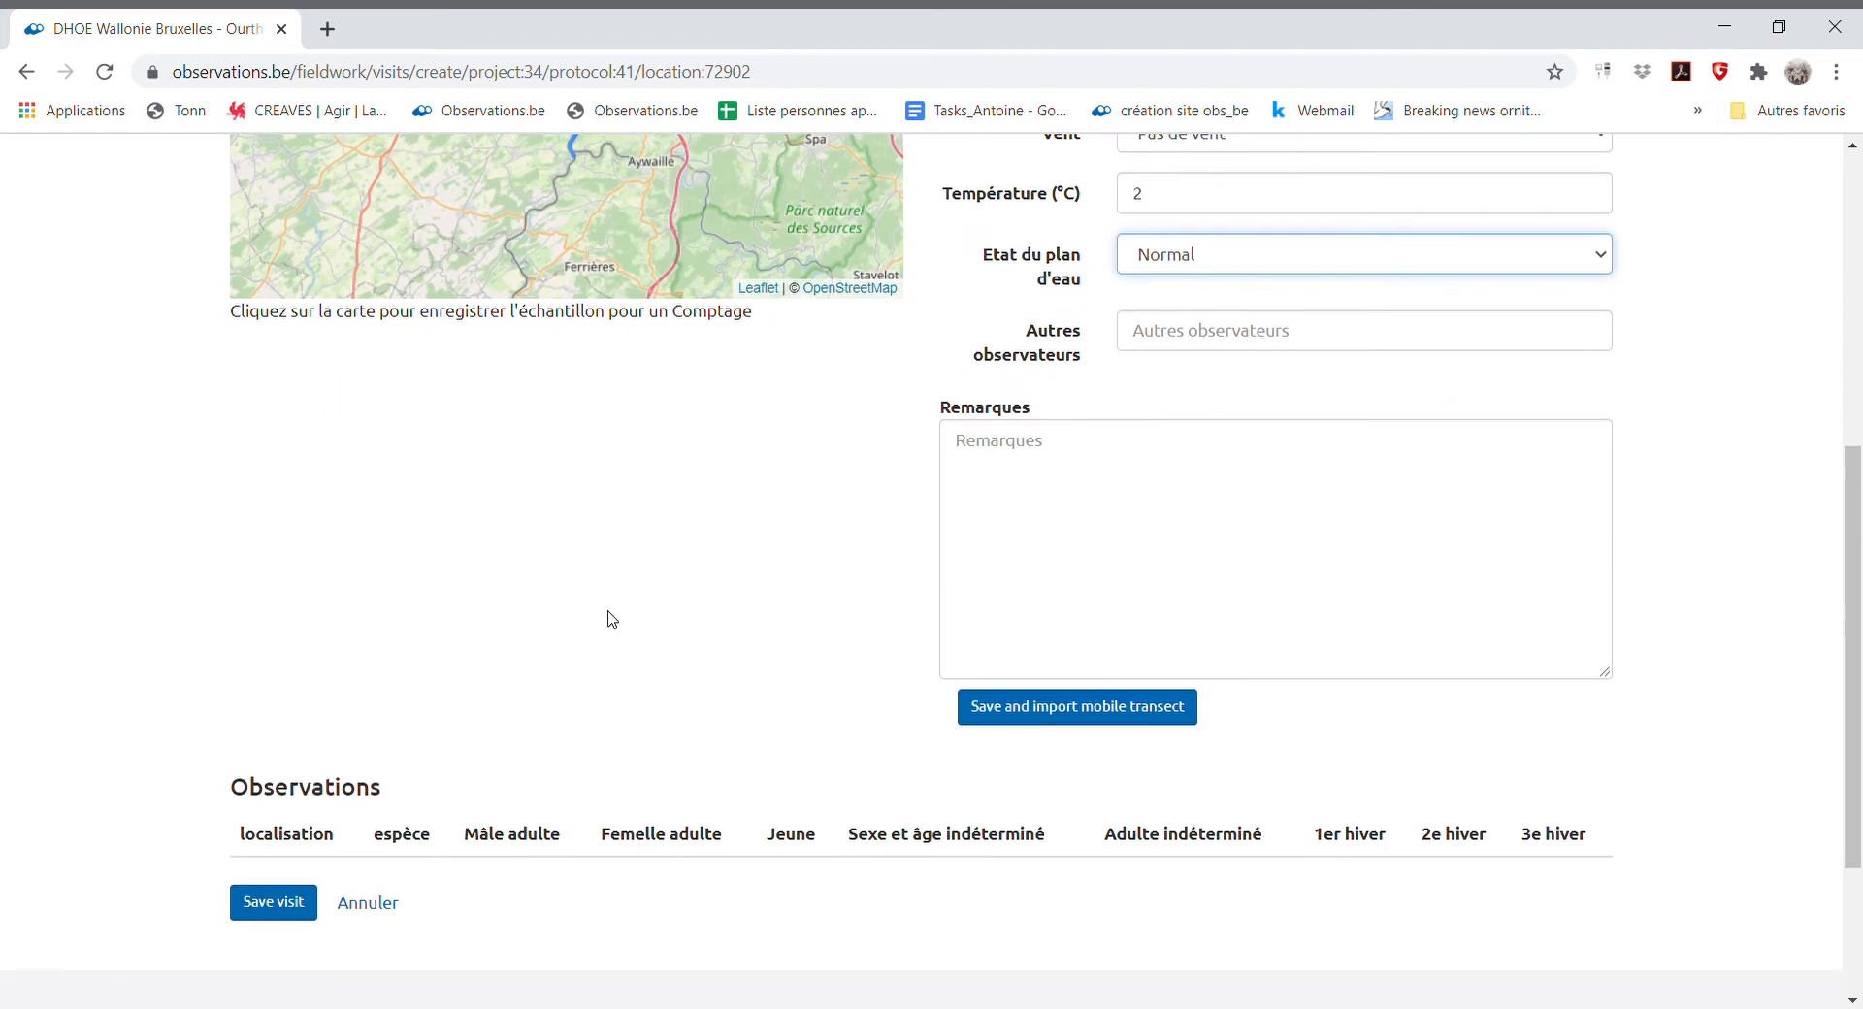
pyautogui.scroll(5, 611, 621)
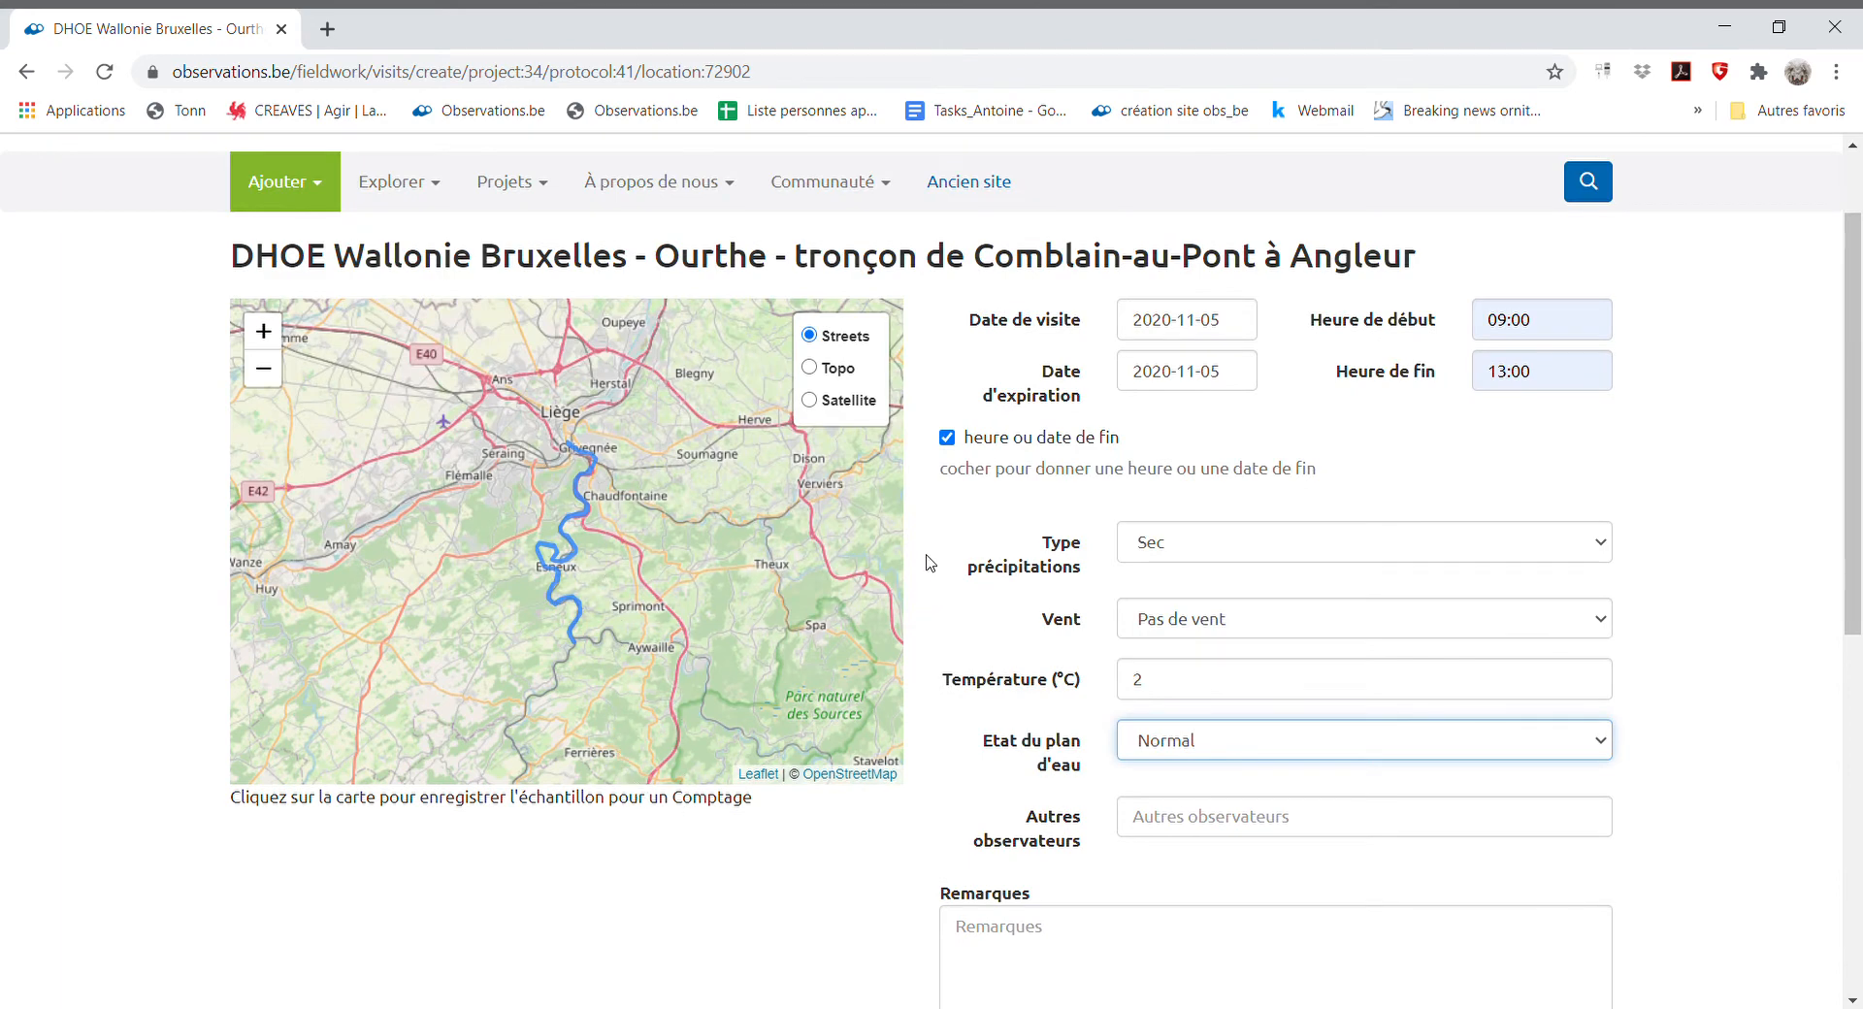
pyautogui.moveTo(582, 555)
pyautogui.scroll(3, 590, 509)
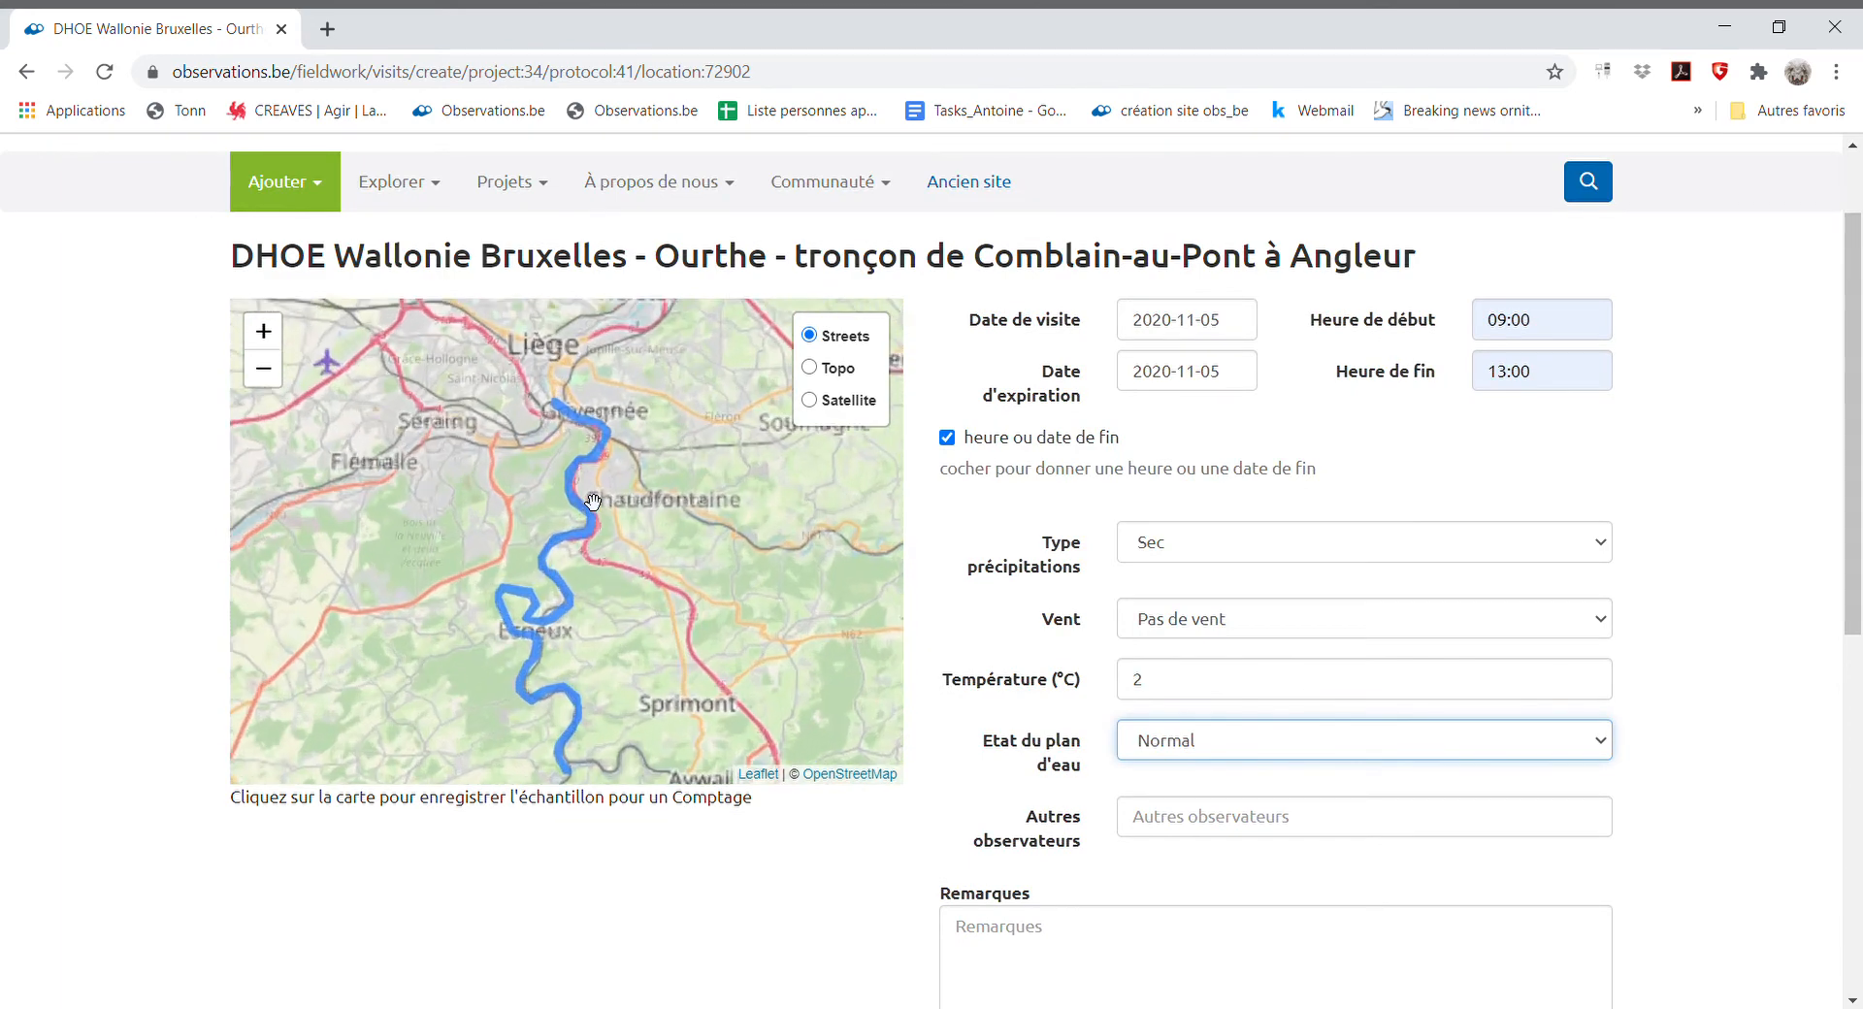
pyautogui.scroll(2, 594, 548)
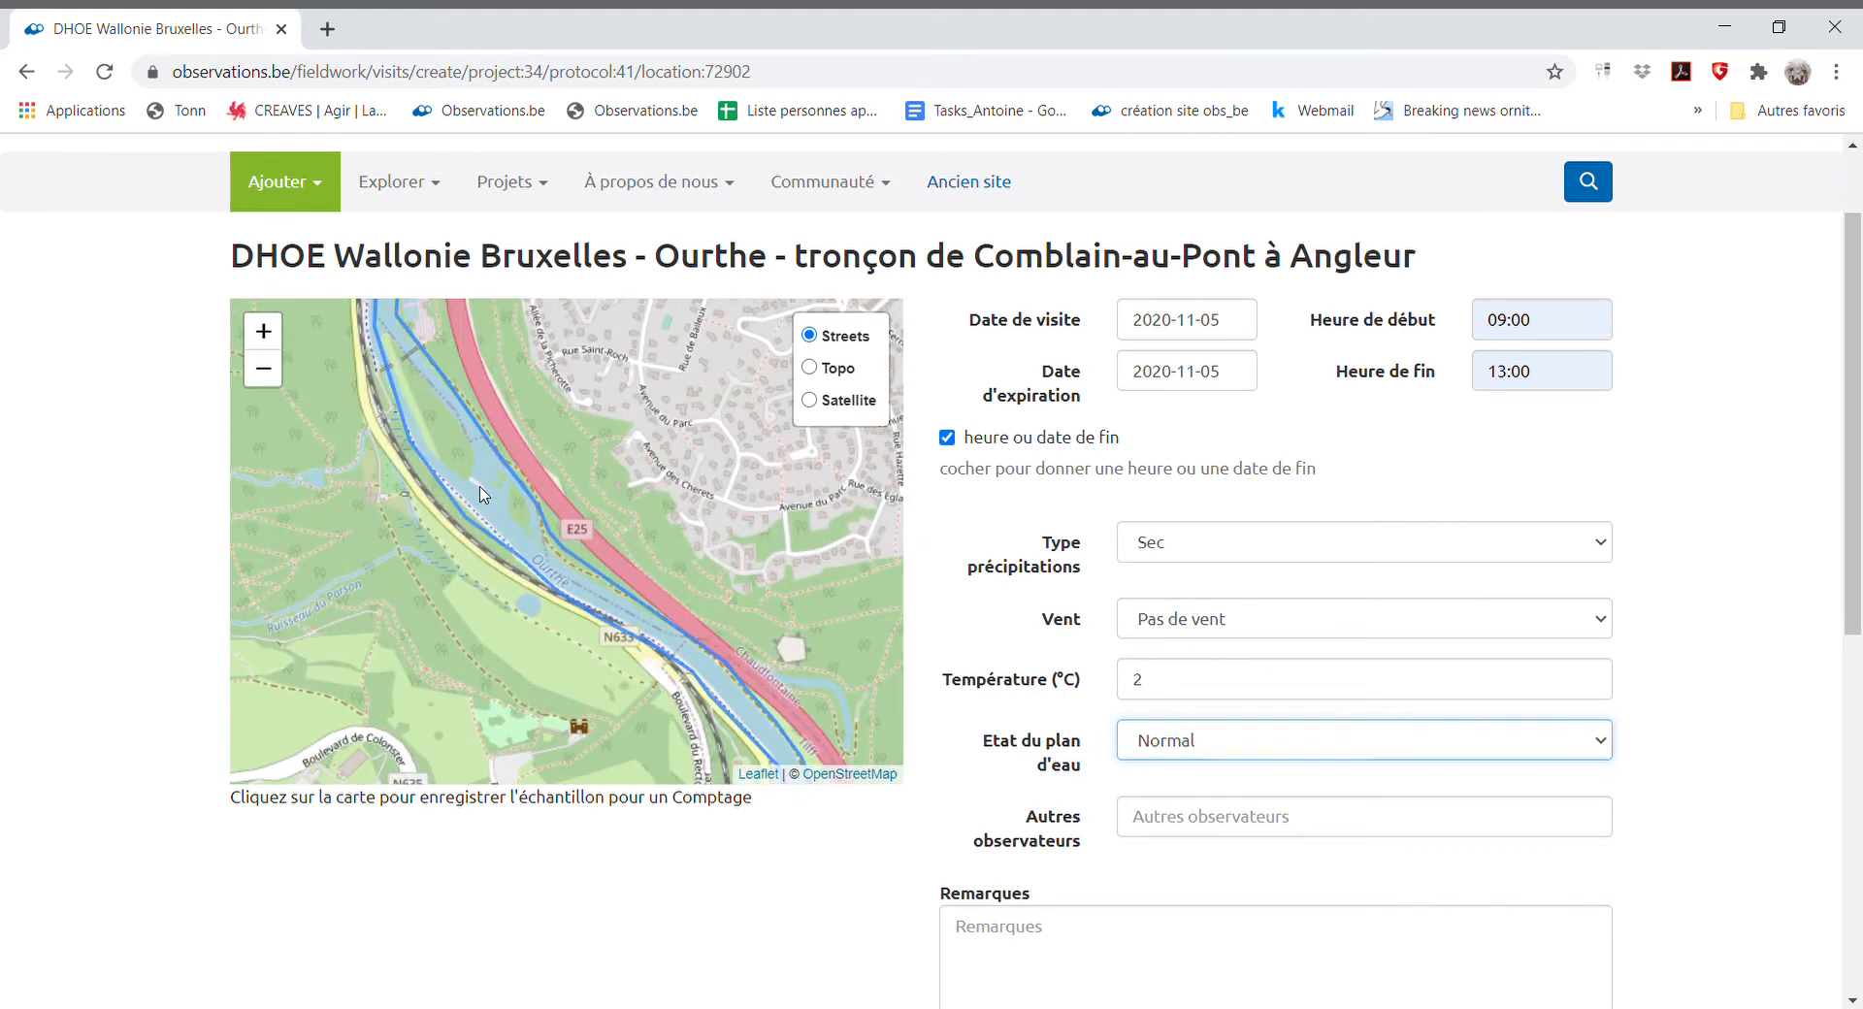
pyautogui.click(485, 493)
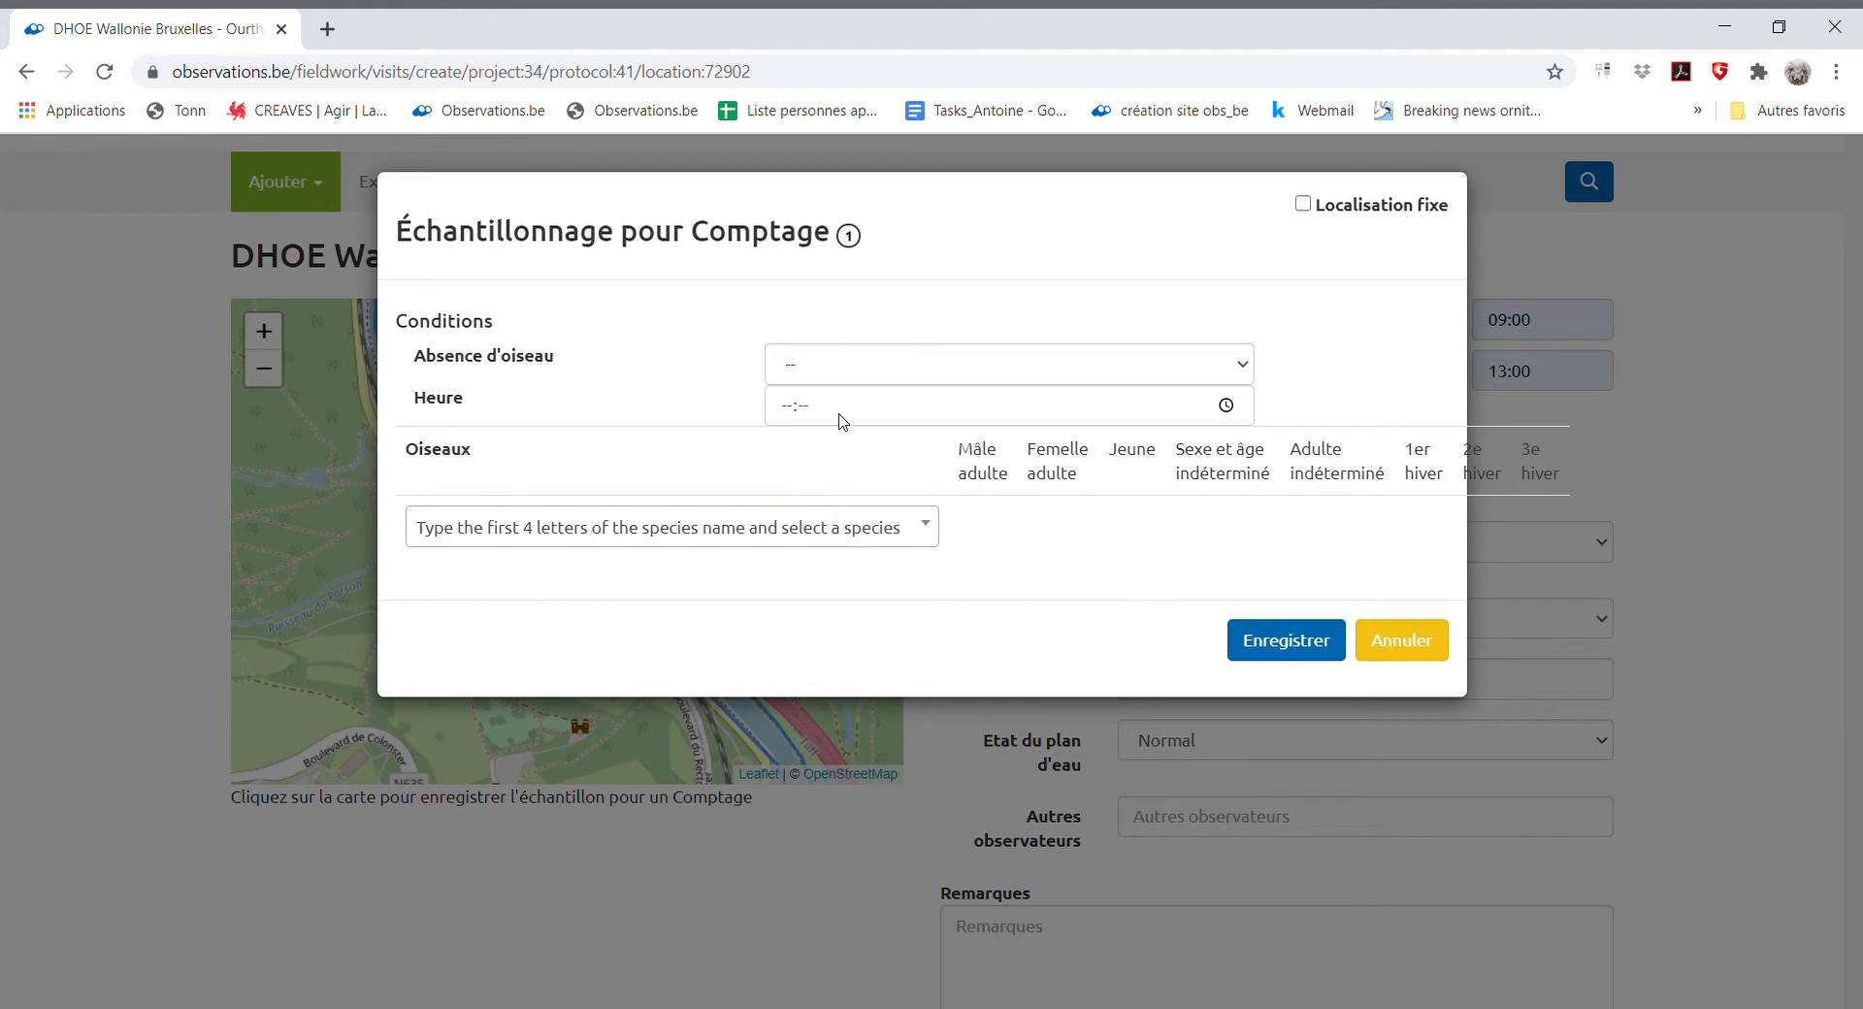
pyautogui.click(1038, 375)
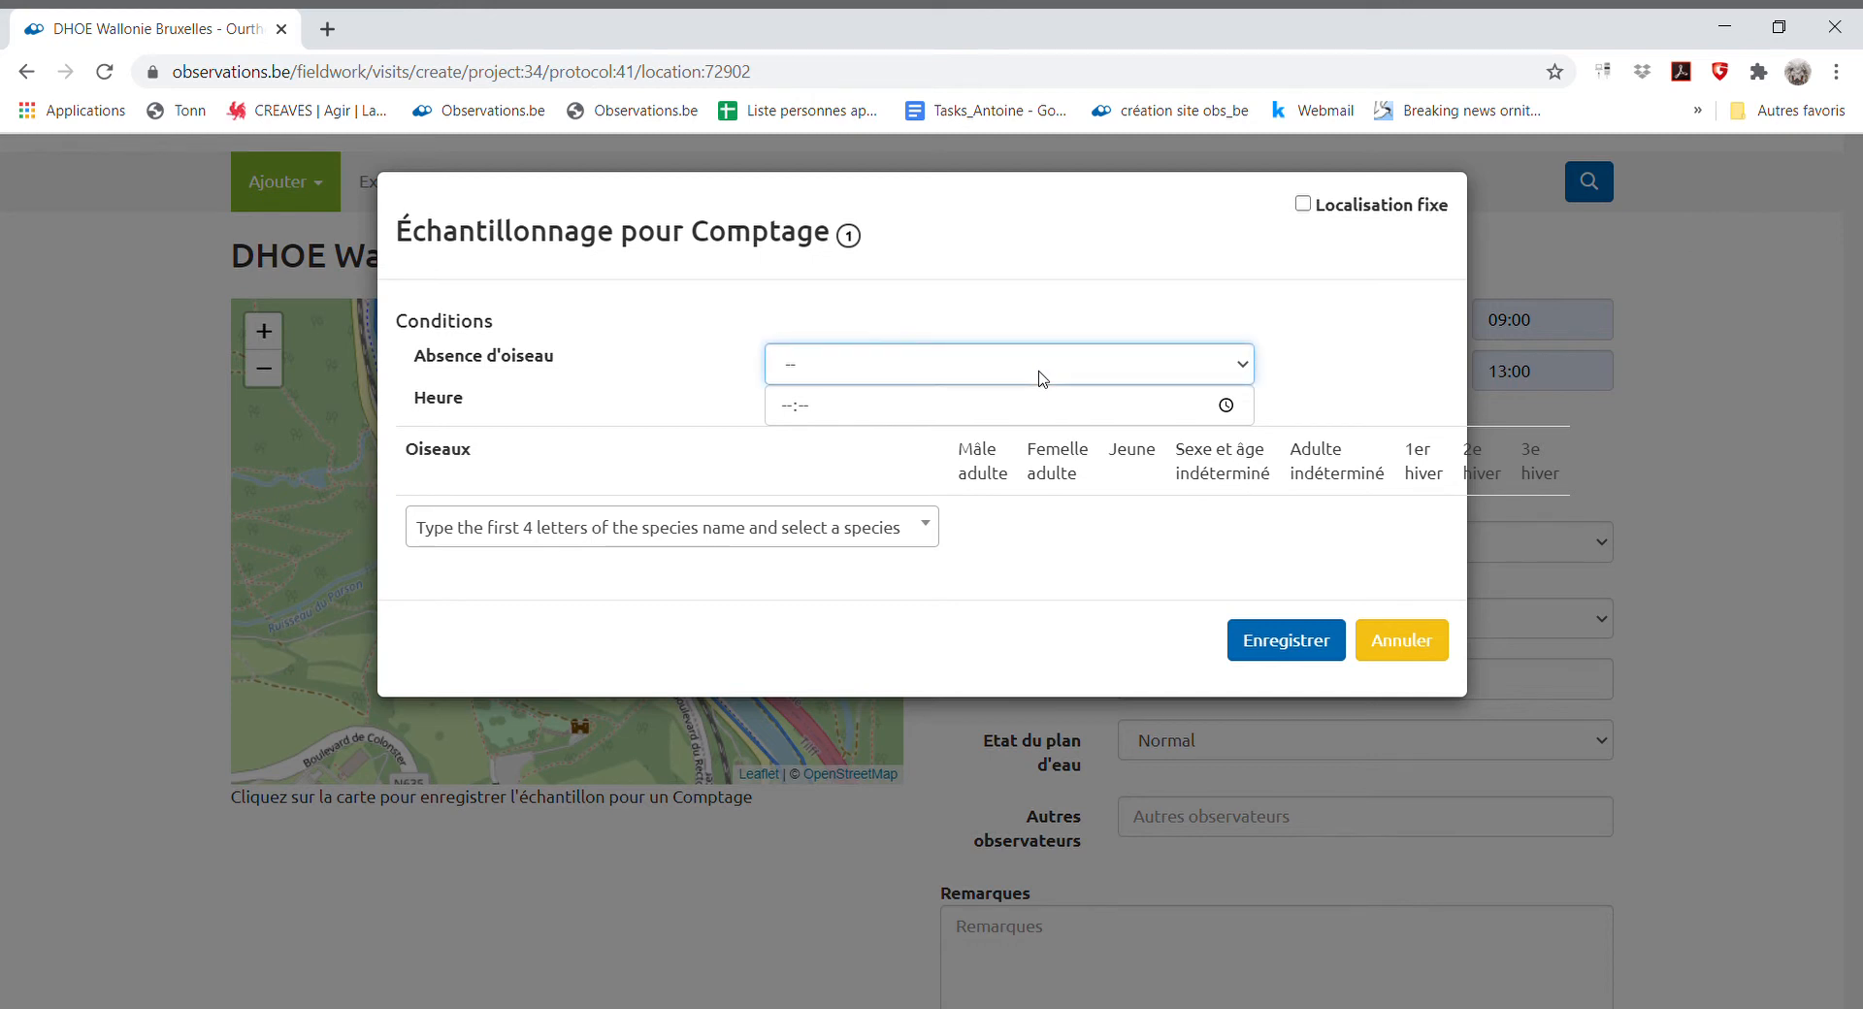
pyautogui.click(1036, 421)
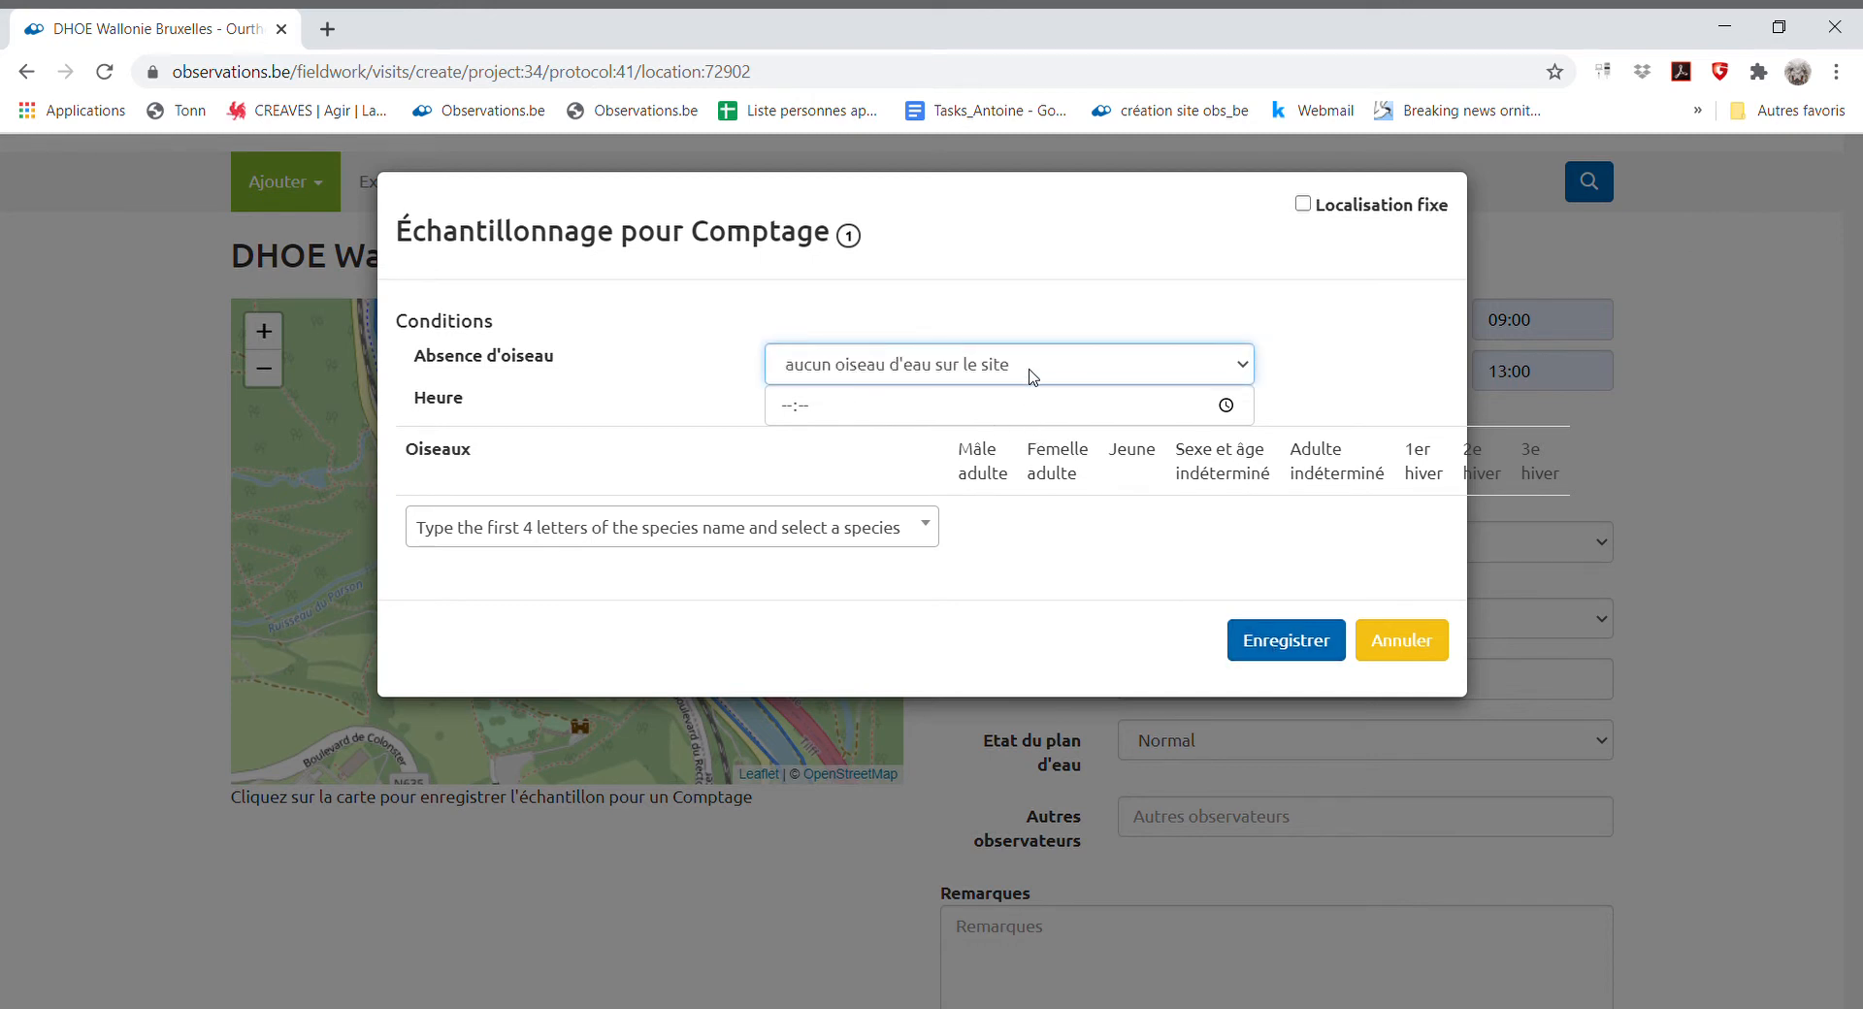
pyautogui.press('Up')
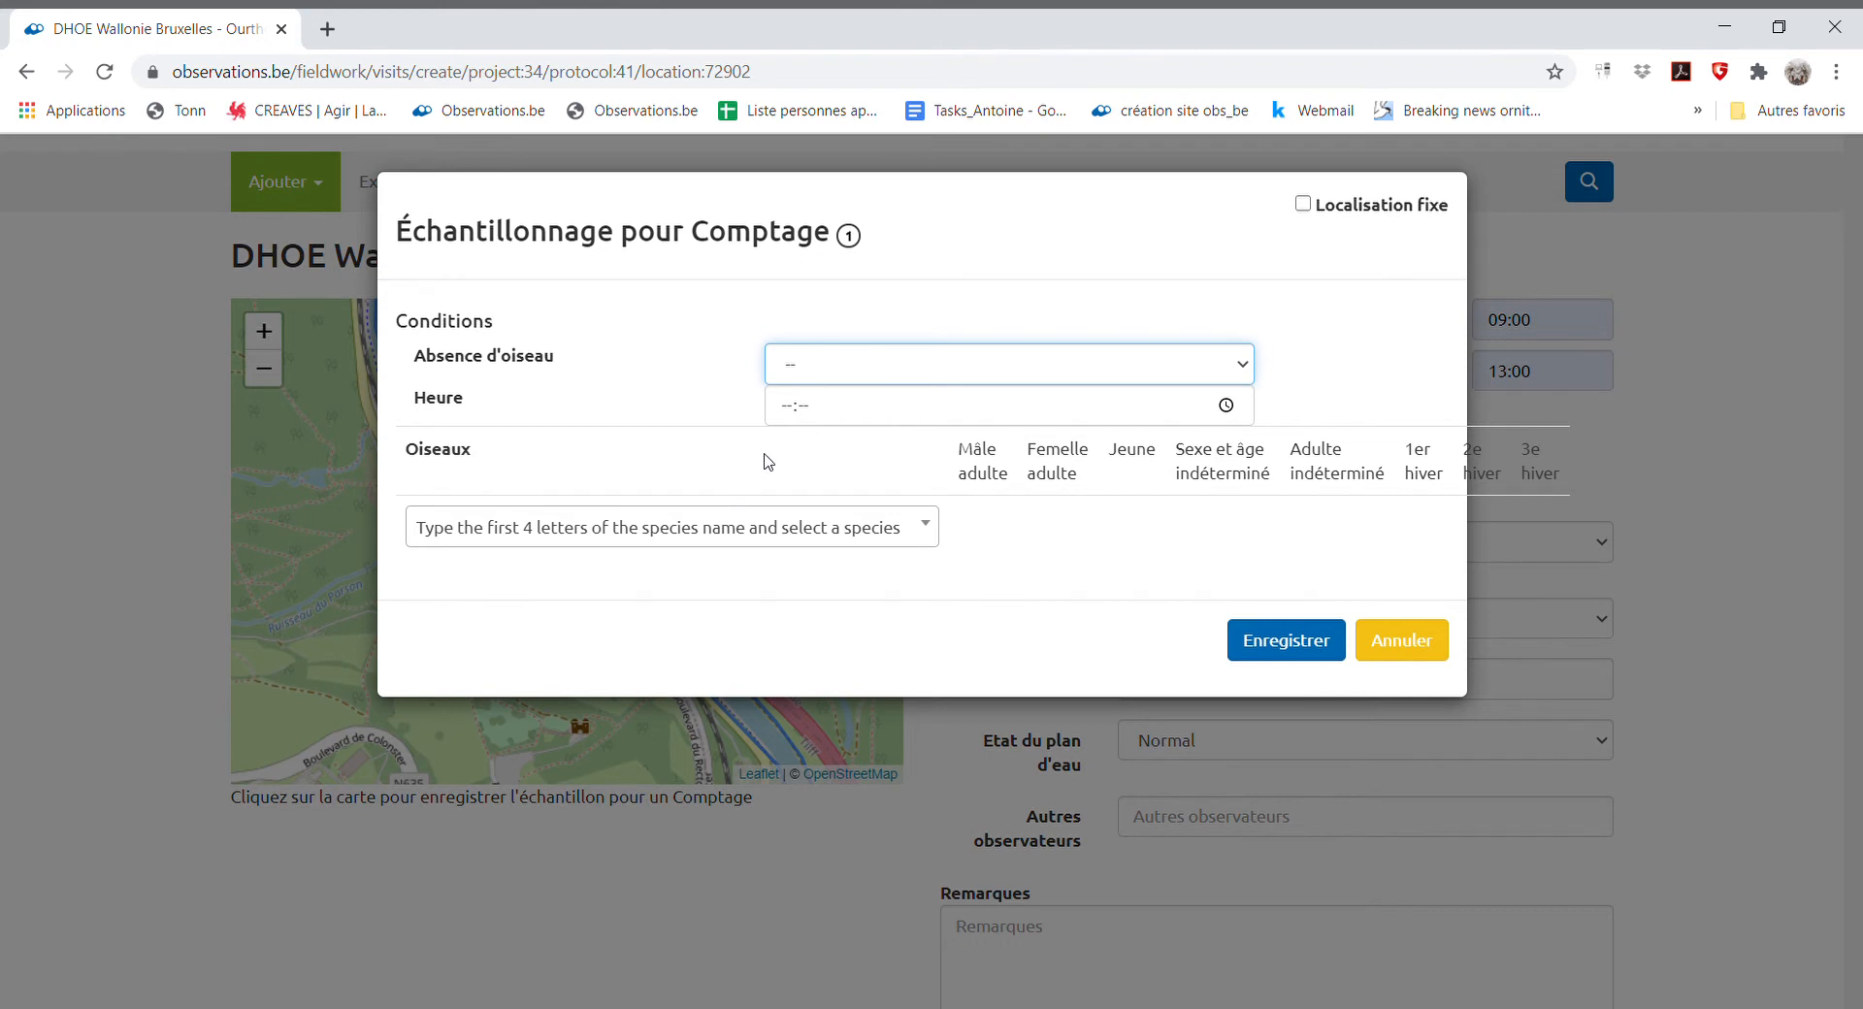
# - Add Grèbe castagneux to the count sample with 78 individuals of undetermined sex and age
pyautogui.click(629, 529)
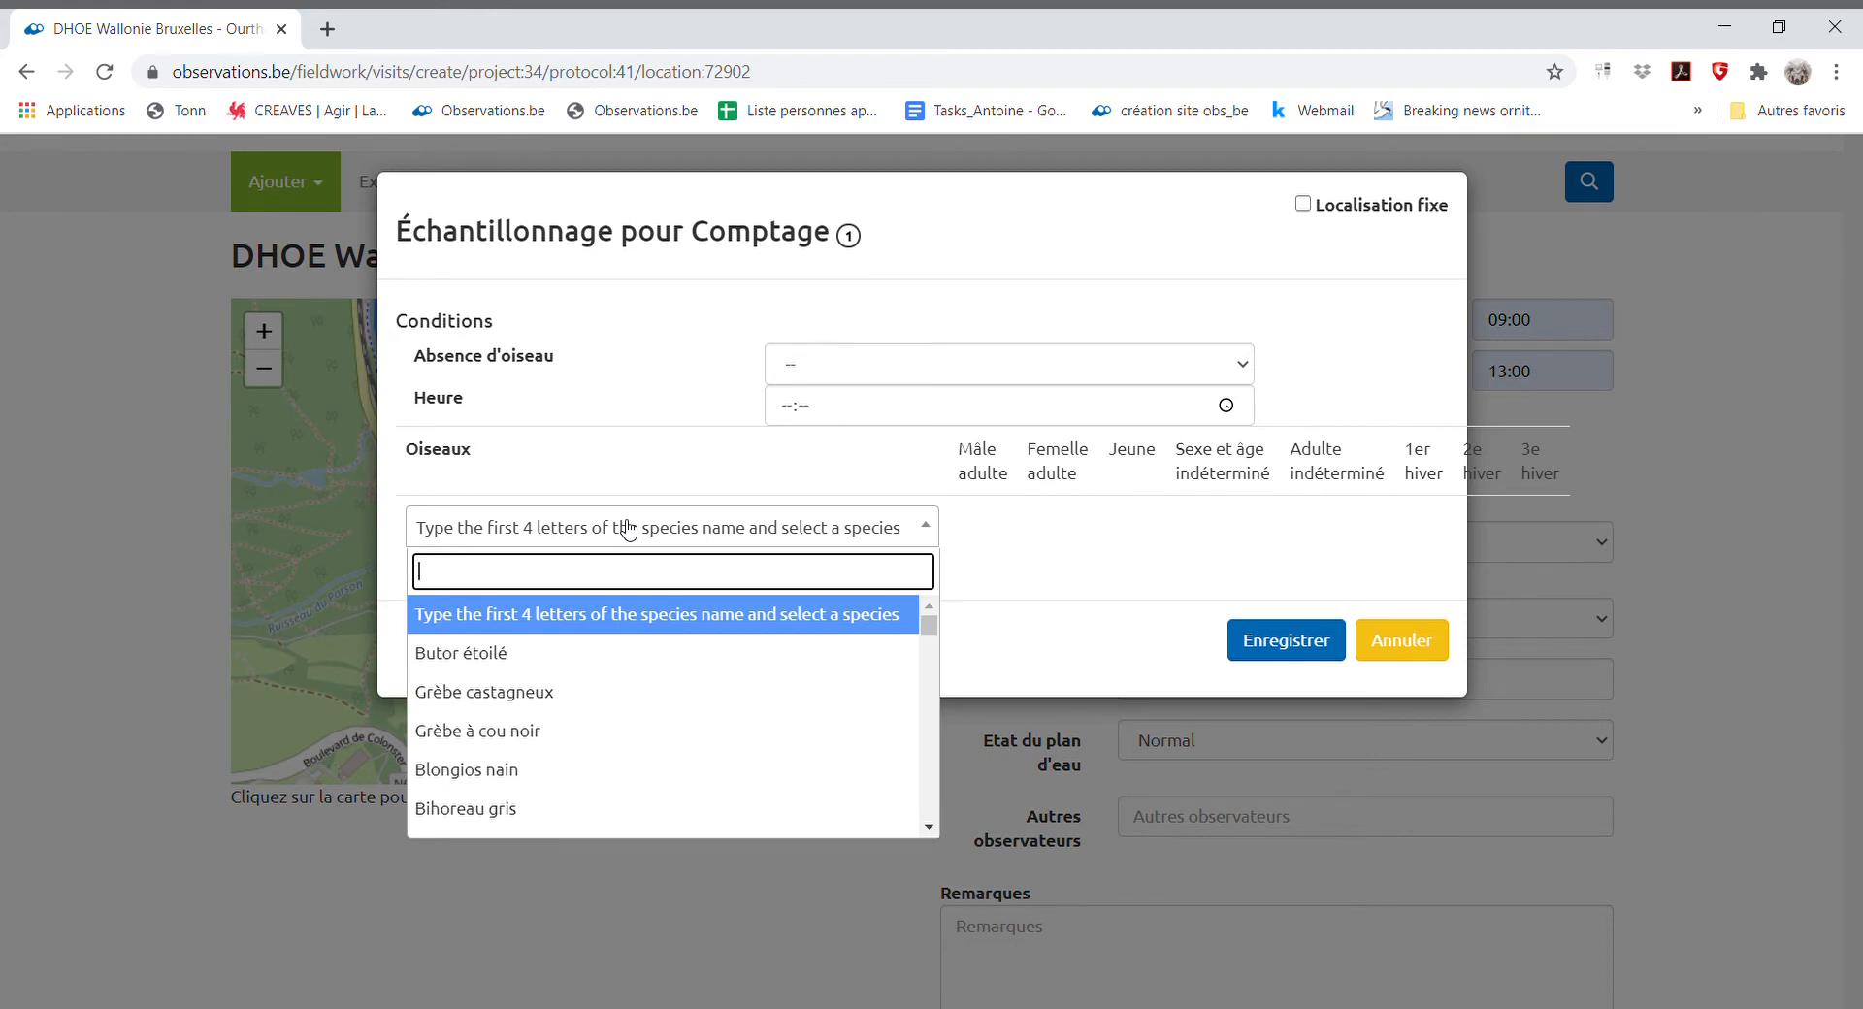
pyautogui.write('grè')
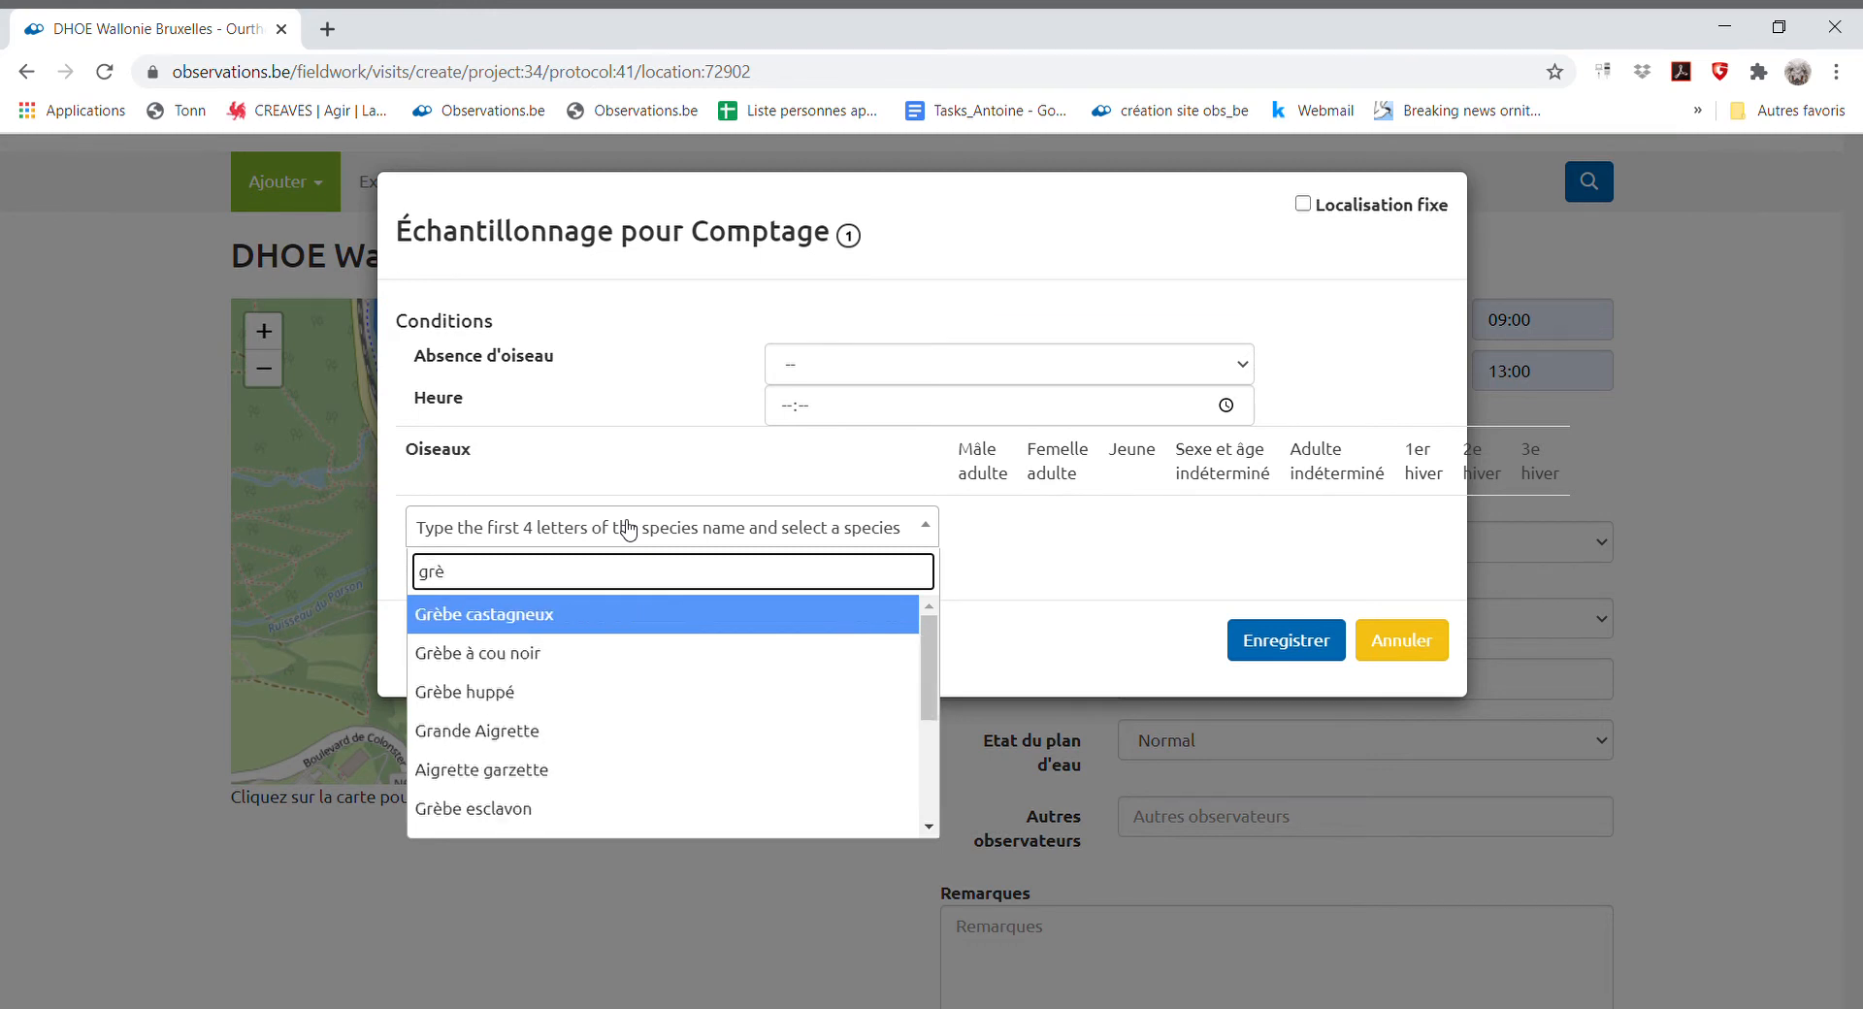
pyautogui.click(571, 621)
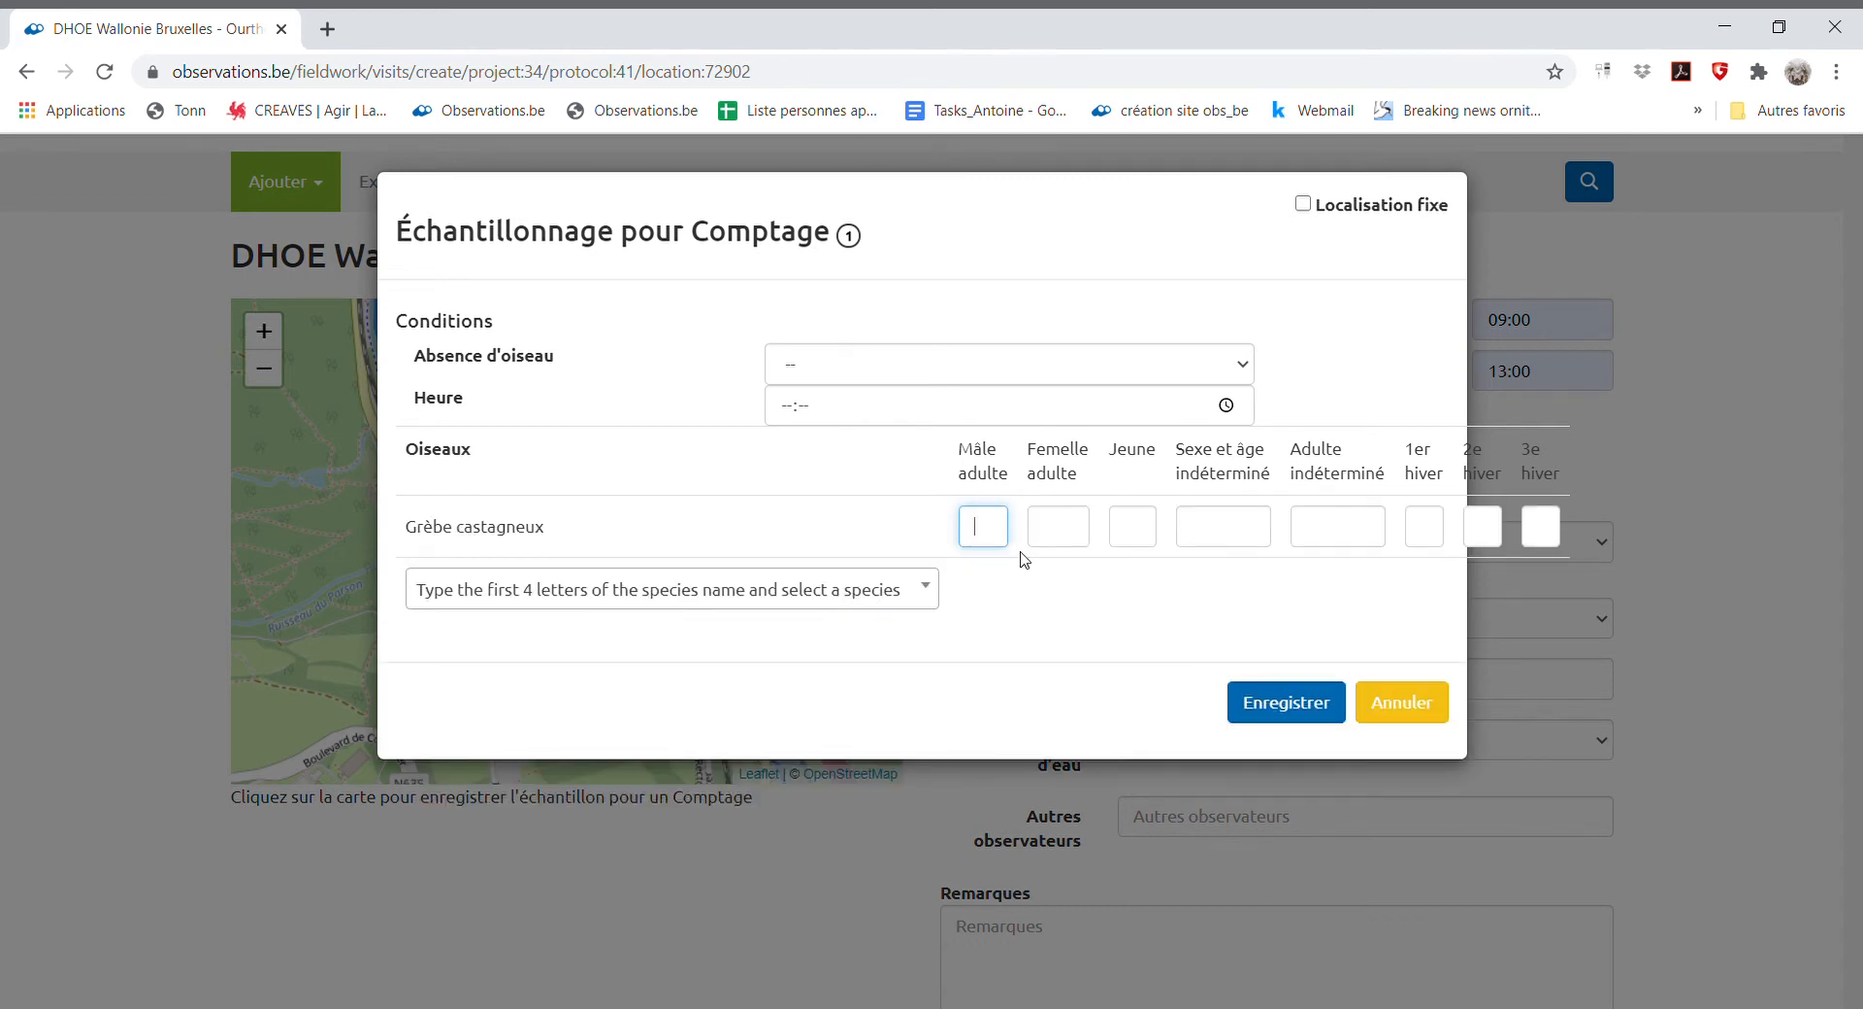
pyautogui.click(1244, 532)
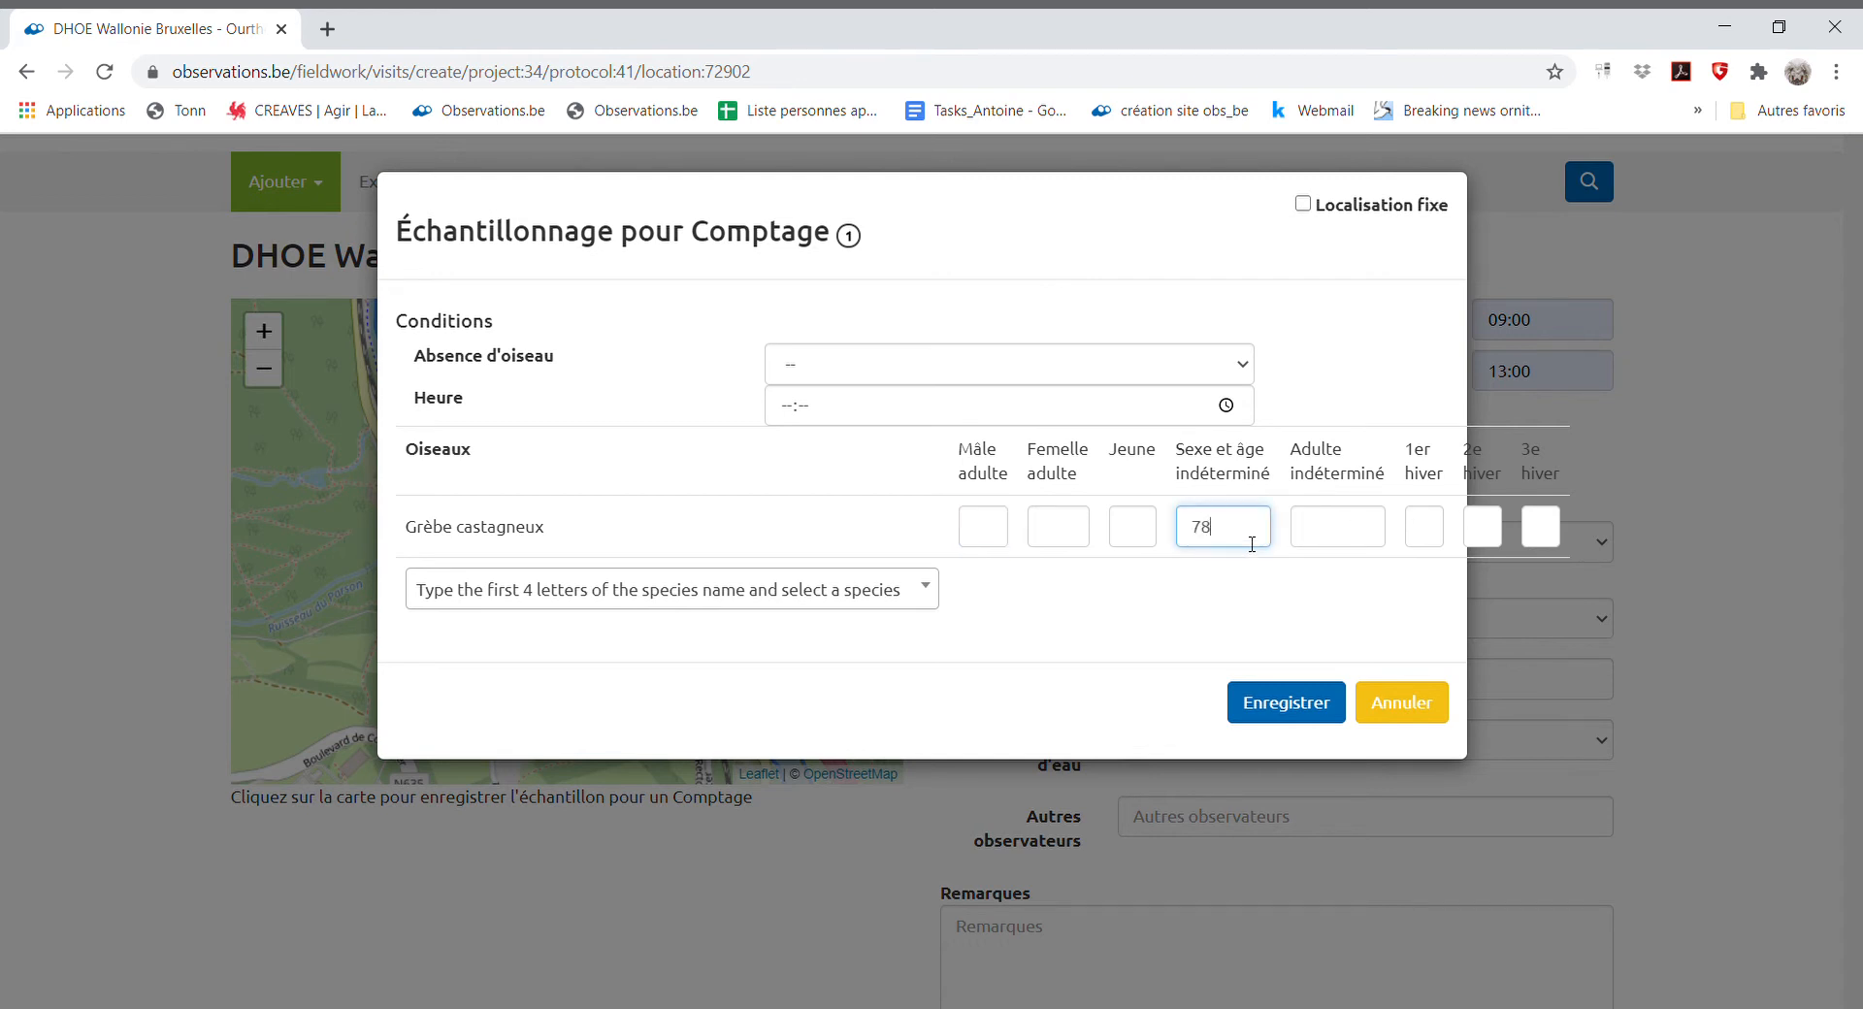
pyautogui.click(1003, 540)
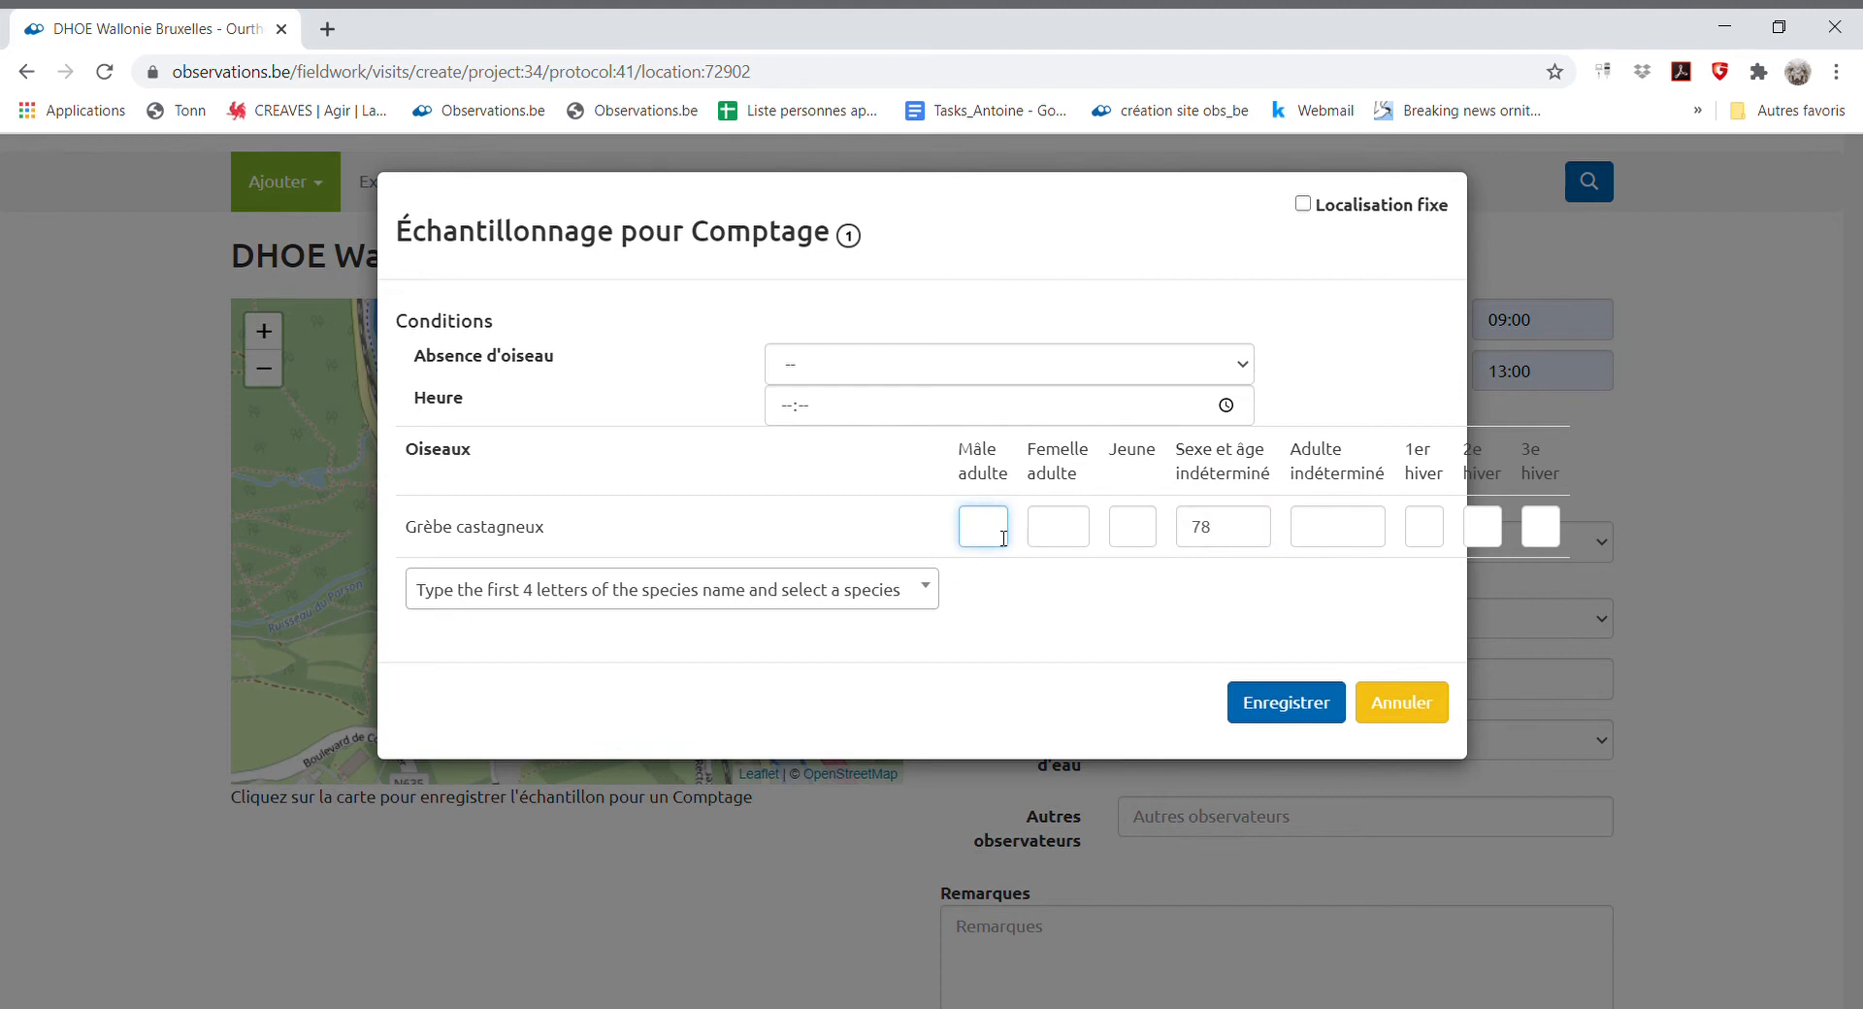
pyautogui.doubleClick(1220, 535)
pyautogui.press('BackSpace')
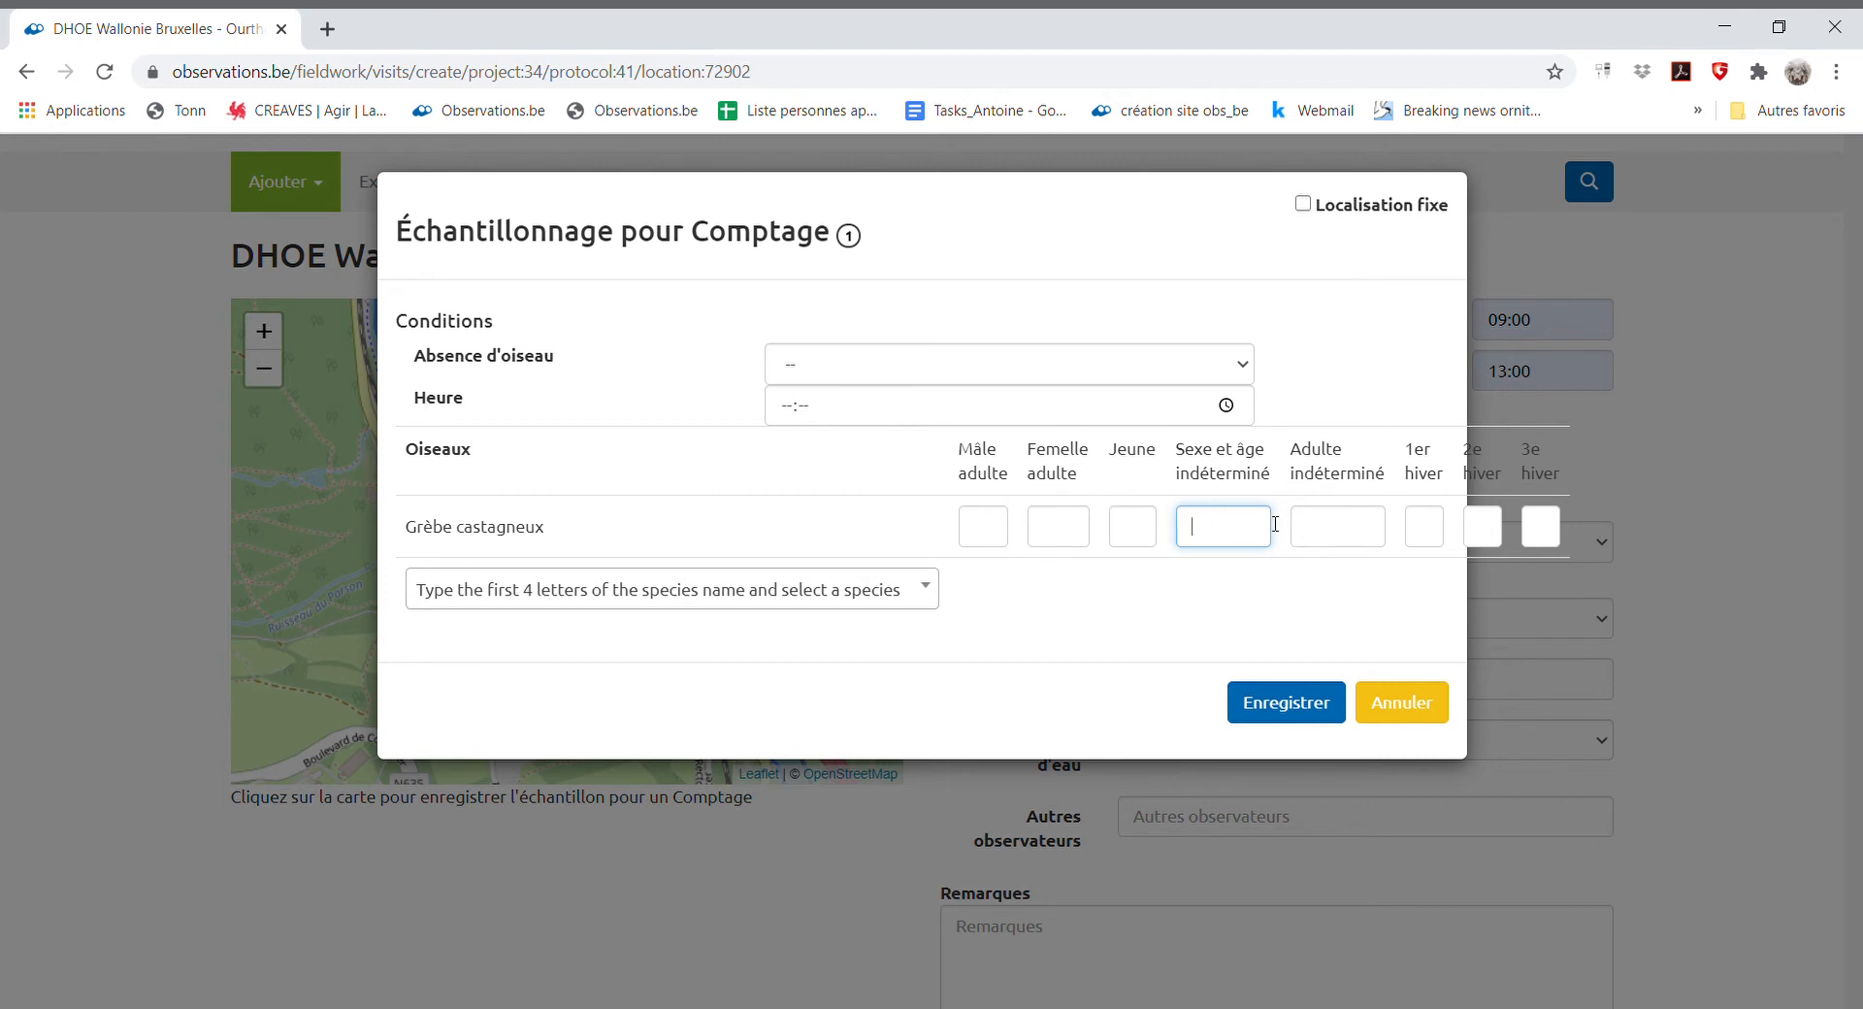
pyautogui.write('78')
# - Add Mouette rieuse to the count sample with 1 adult male and 25 young
pyautogui.click(846, 596)
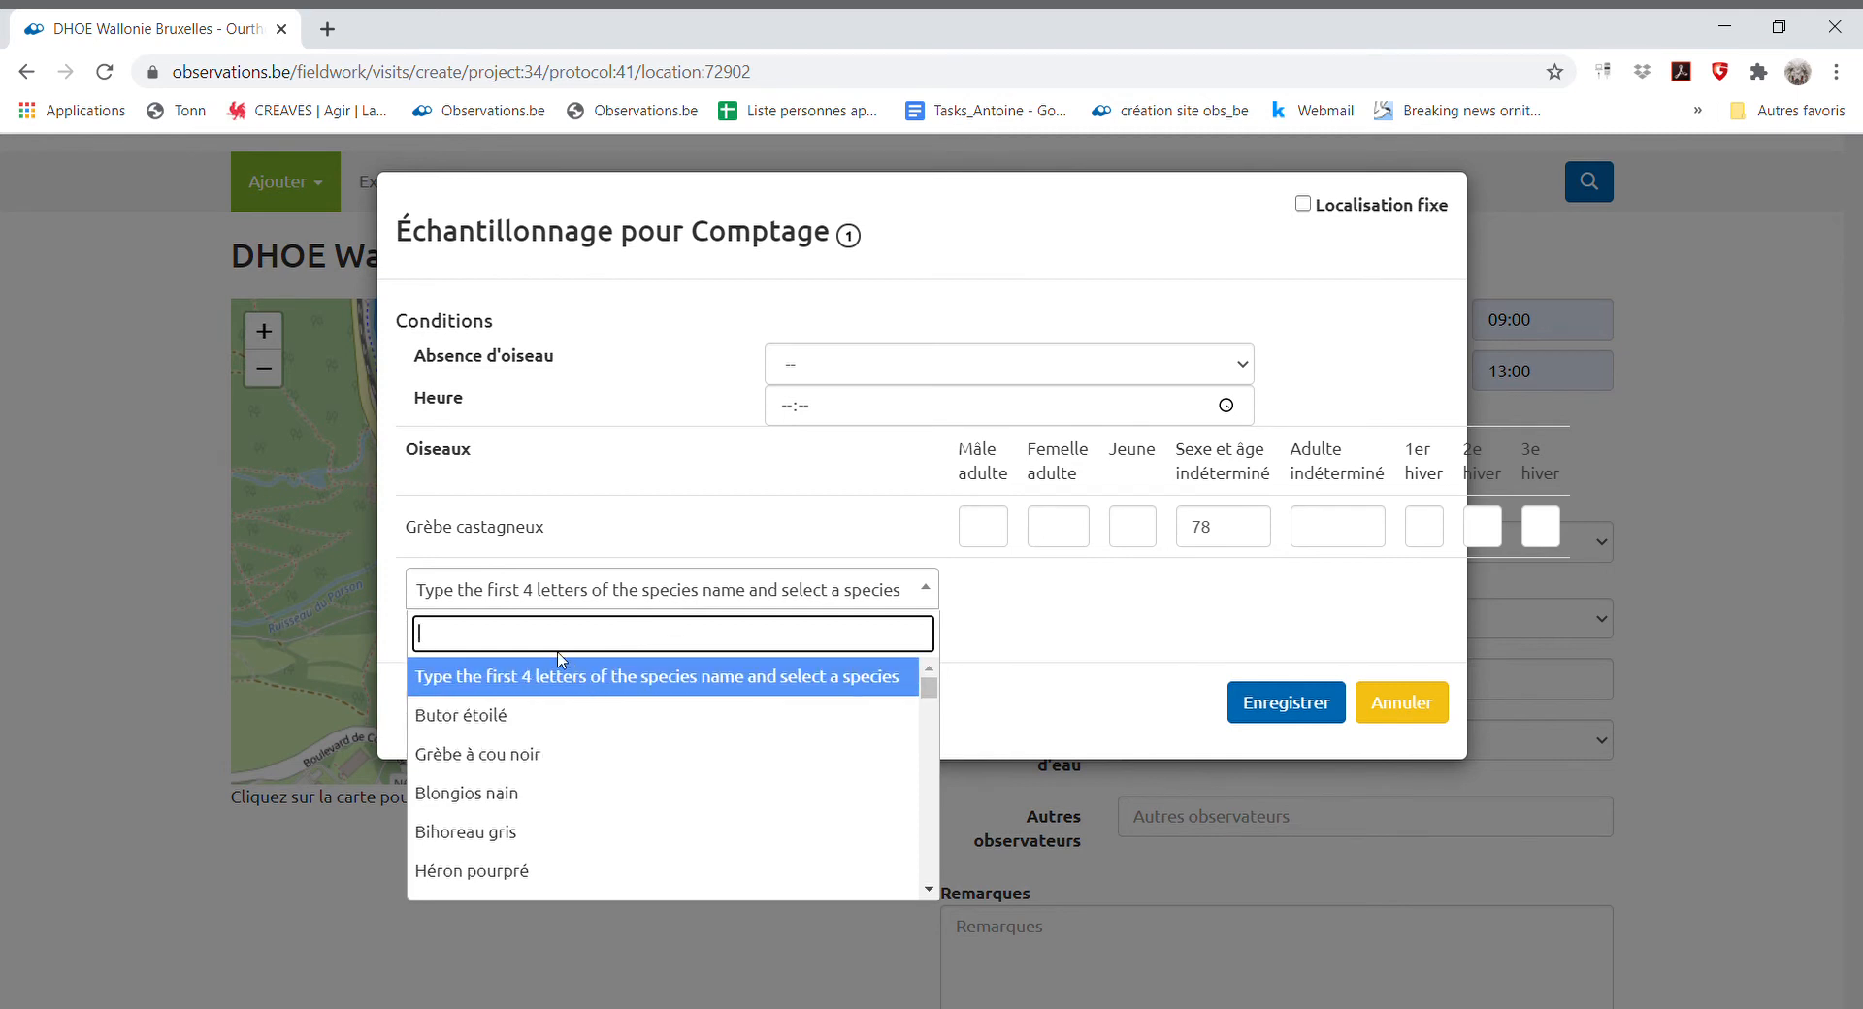
pyautogui.write('mouett')
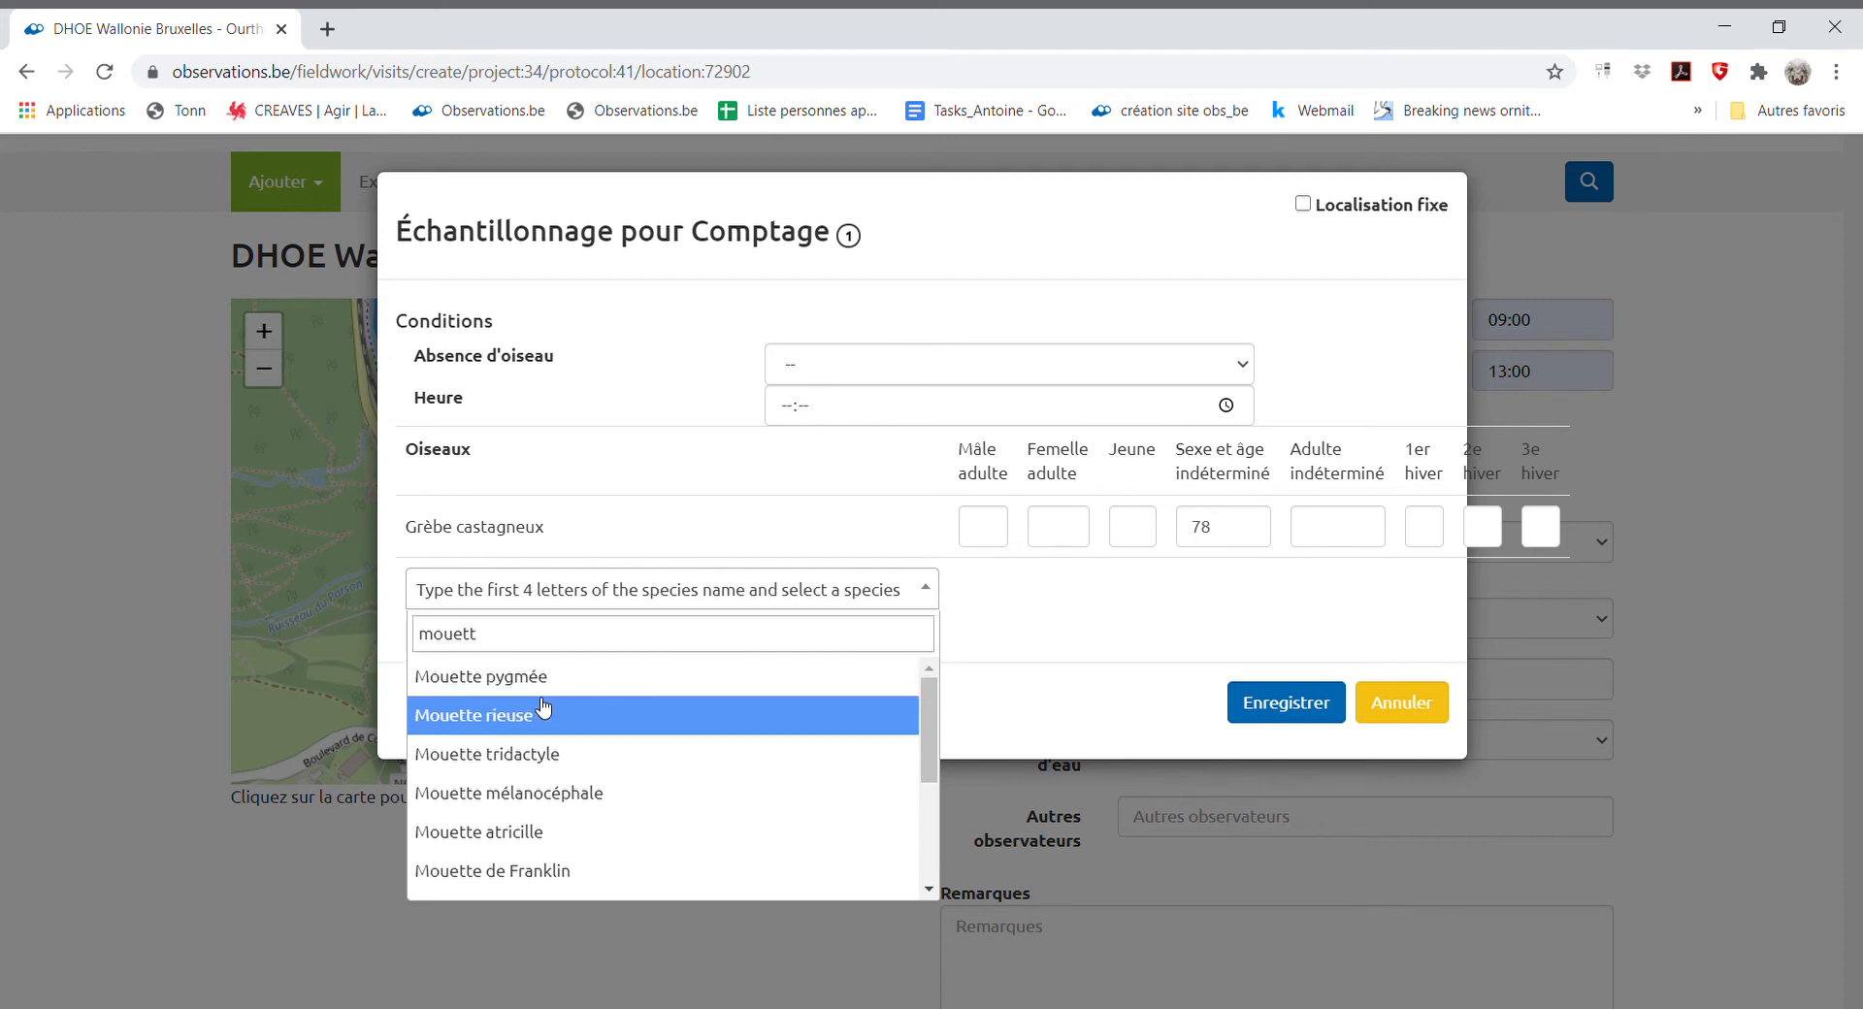
pyautogui.click(724, 715)
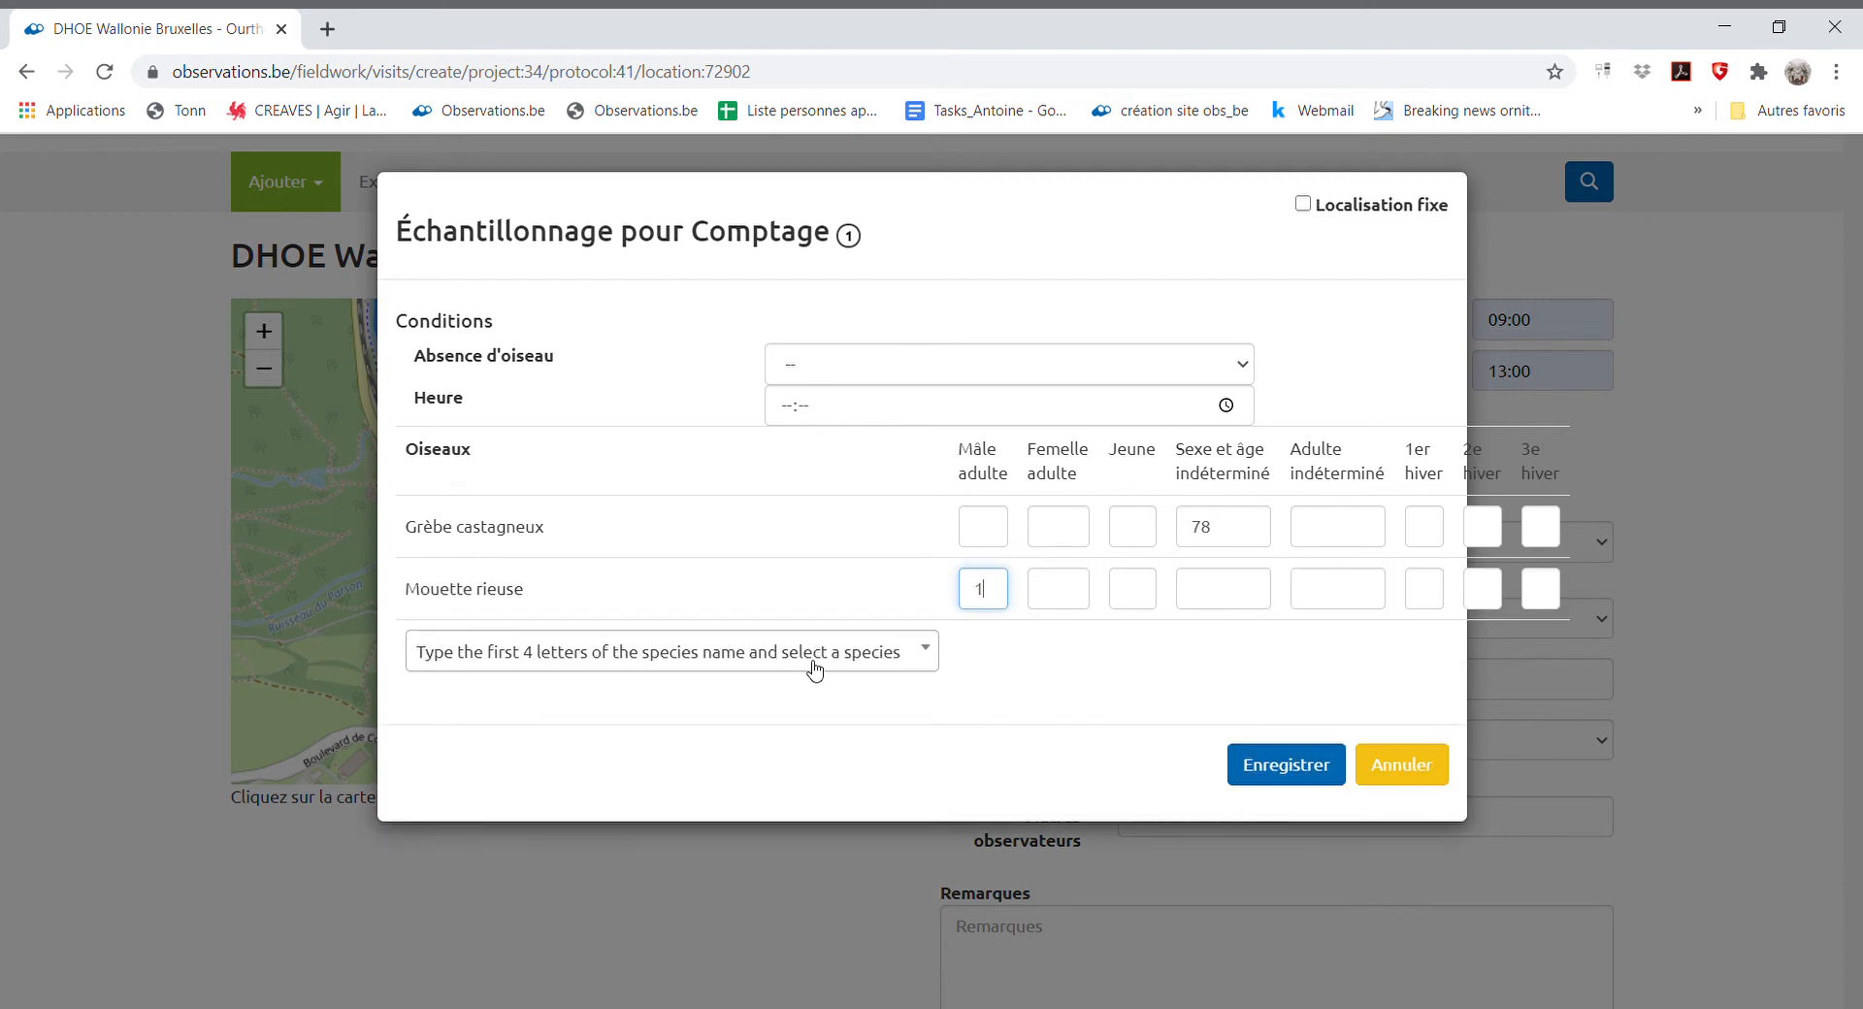
pyautogui.click(1147, 597)
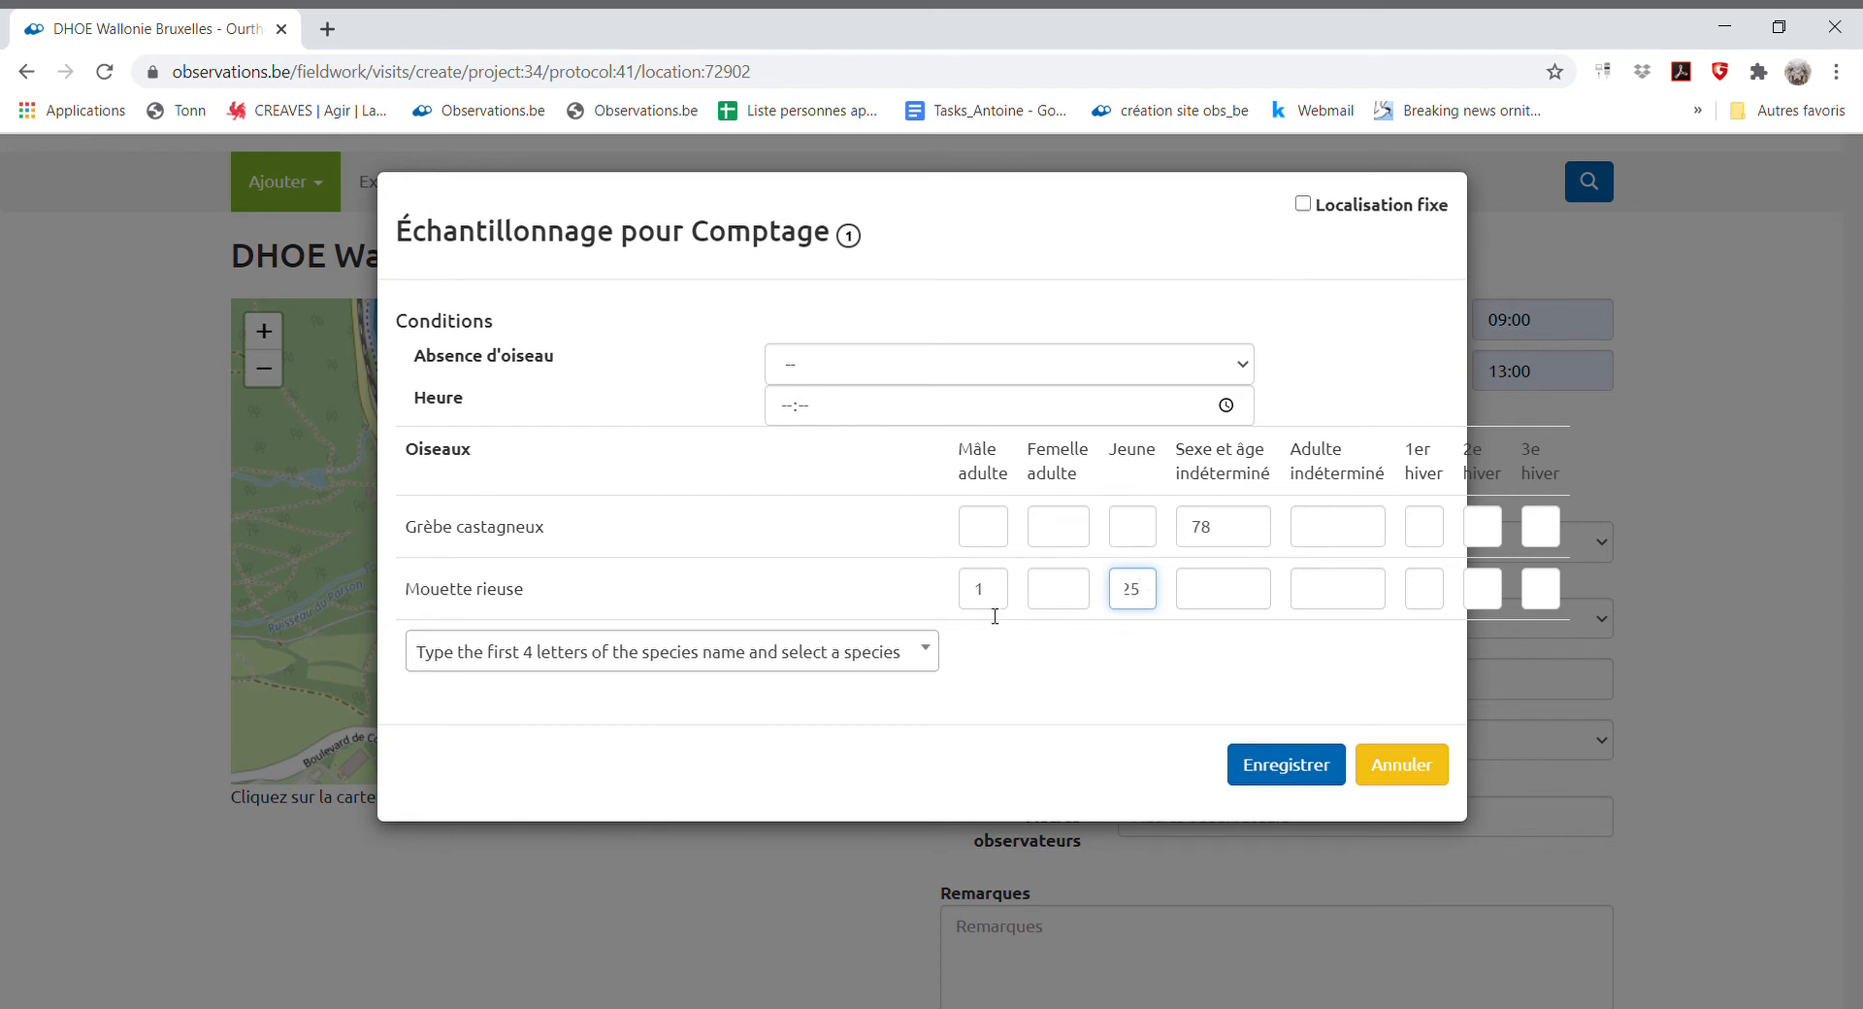
# - Add Cincle plongeur to the count sample with 1 adult of undetermined sex and save the sample
pyautogui.click(737, 660)
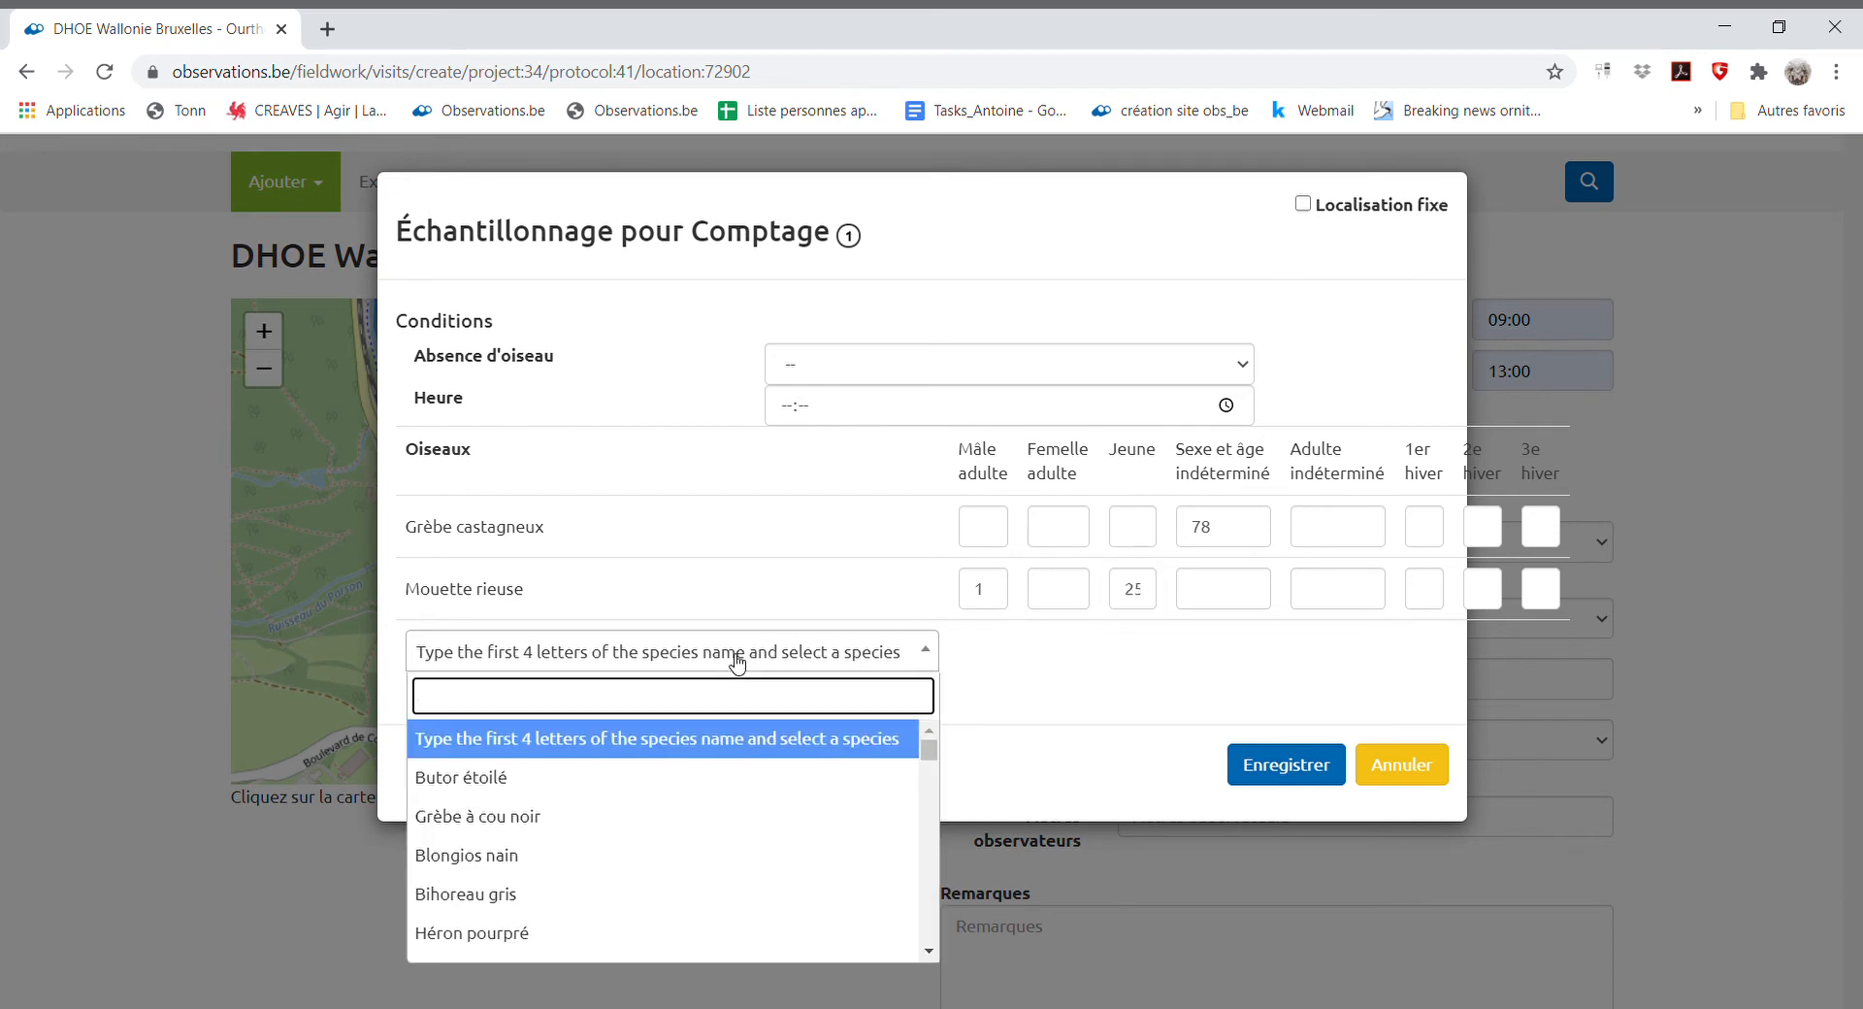
pyautogui.write('cincle')
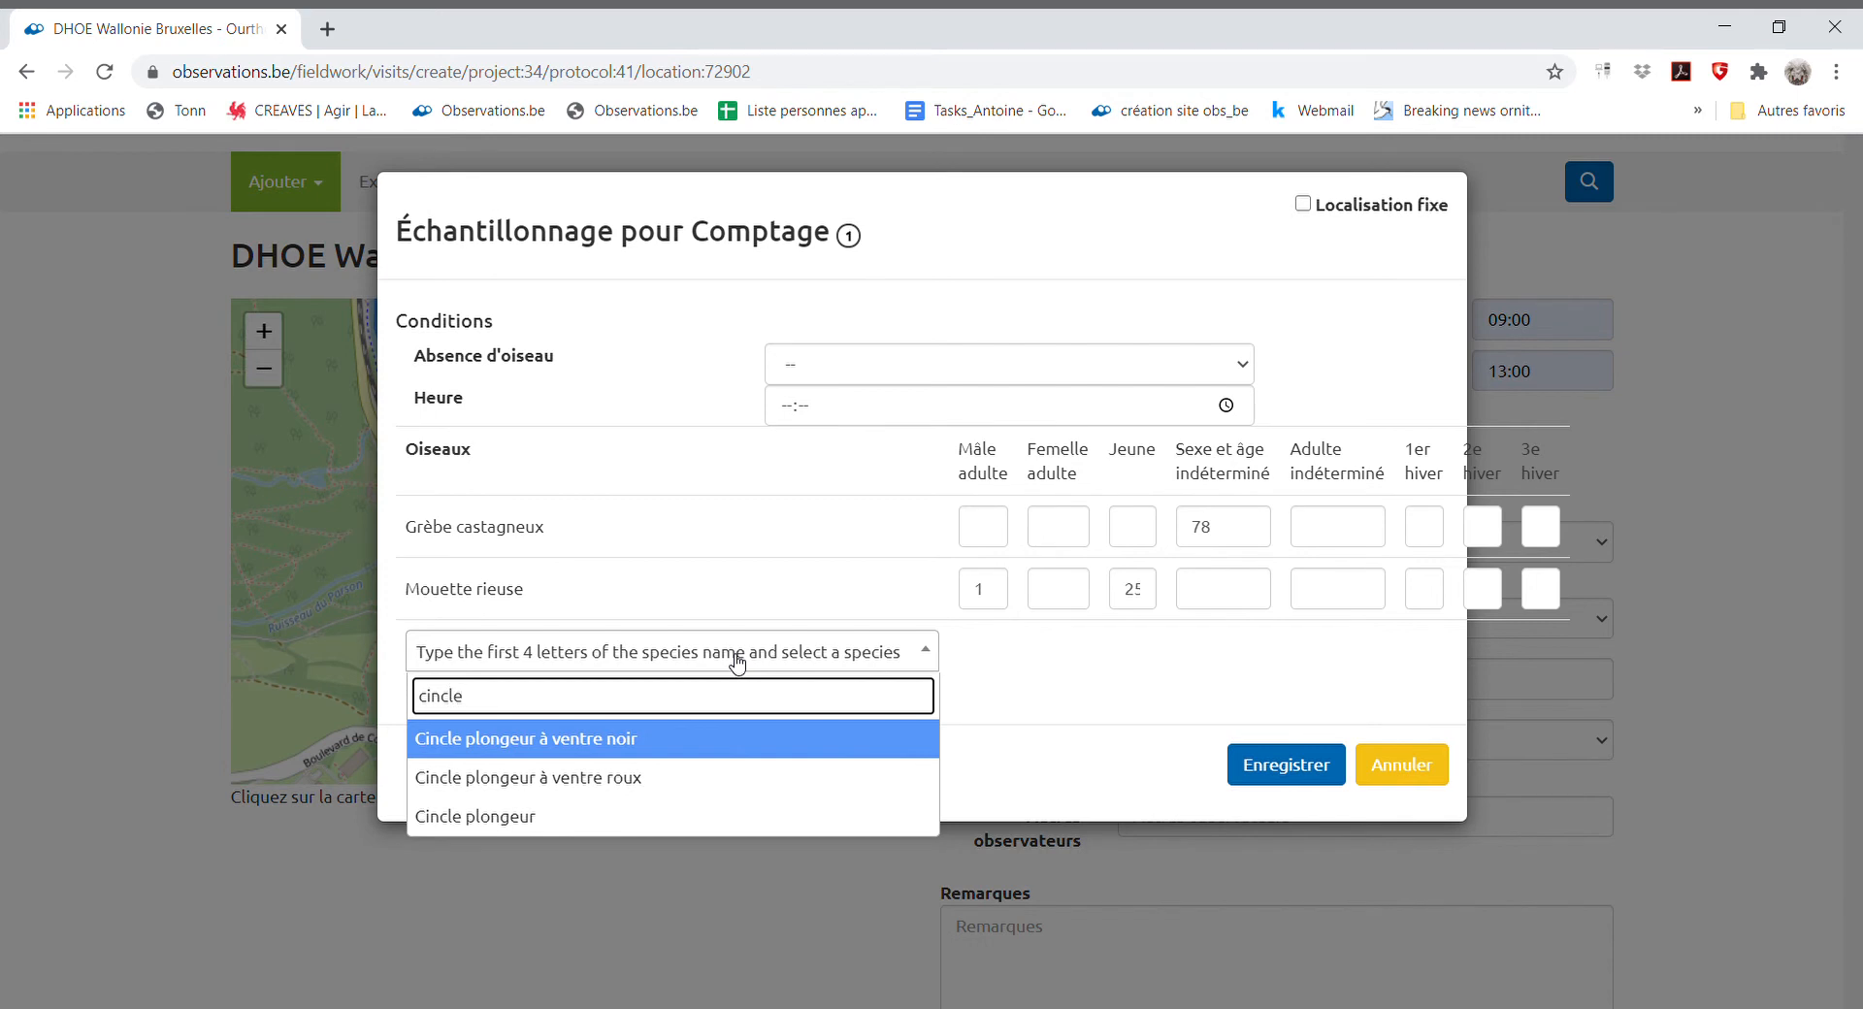
pyautogui.click(546, 816)
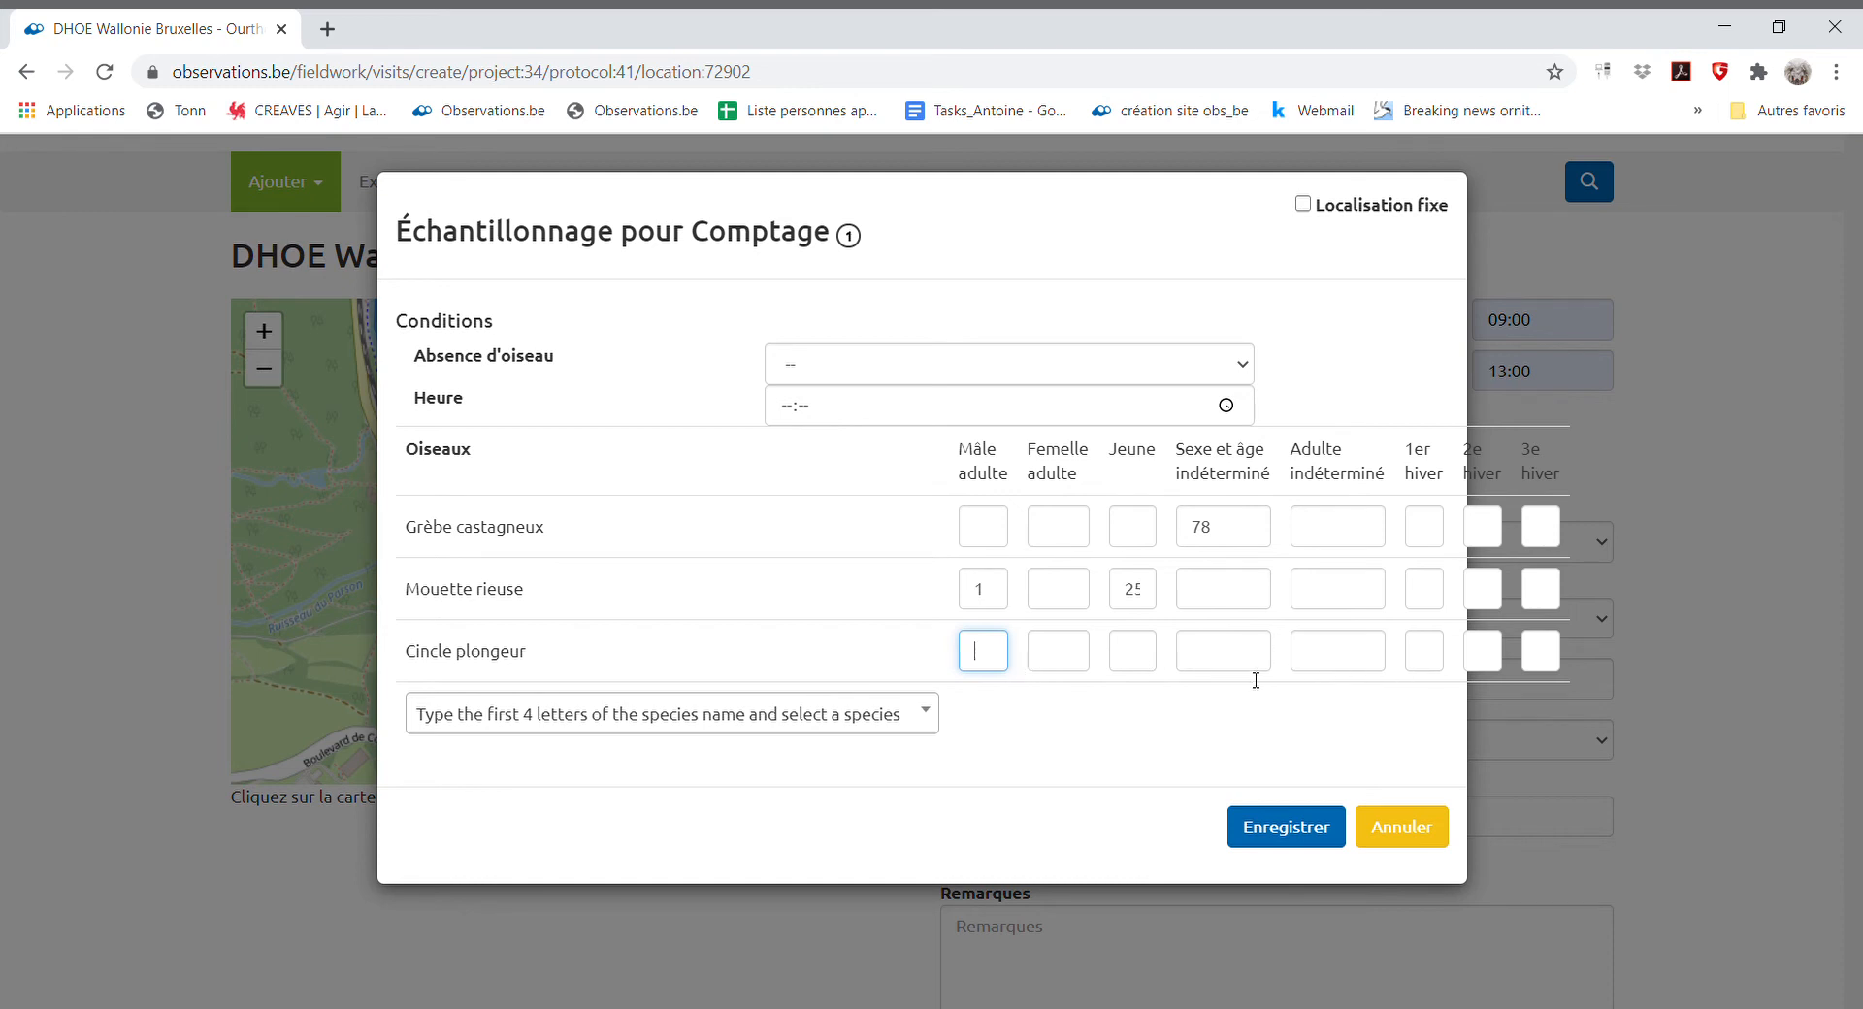
pyautogui.click(1328, 667)
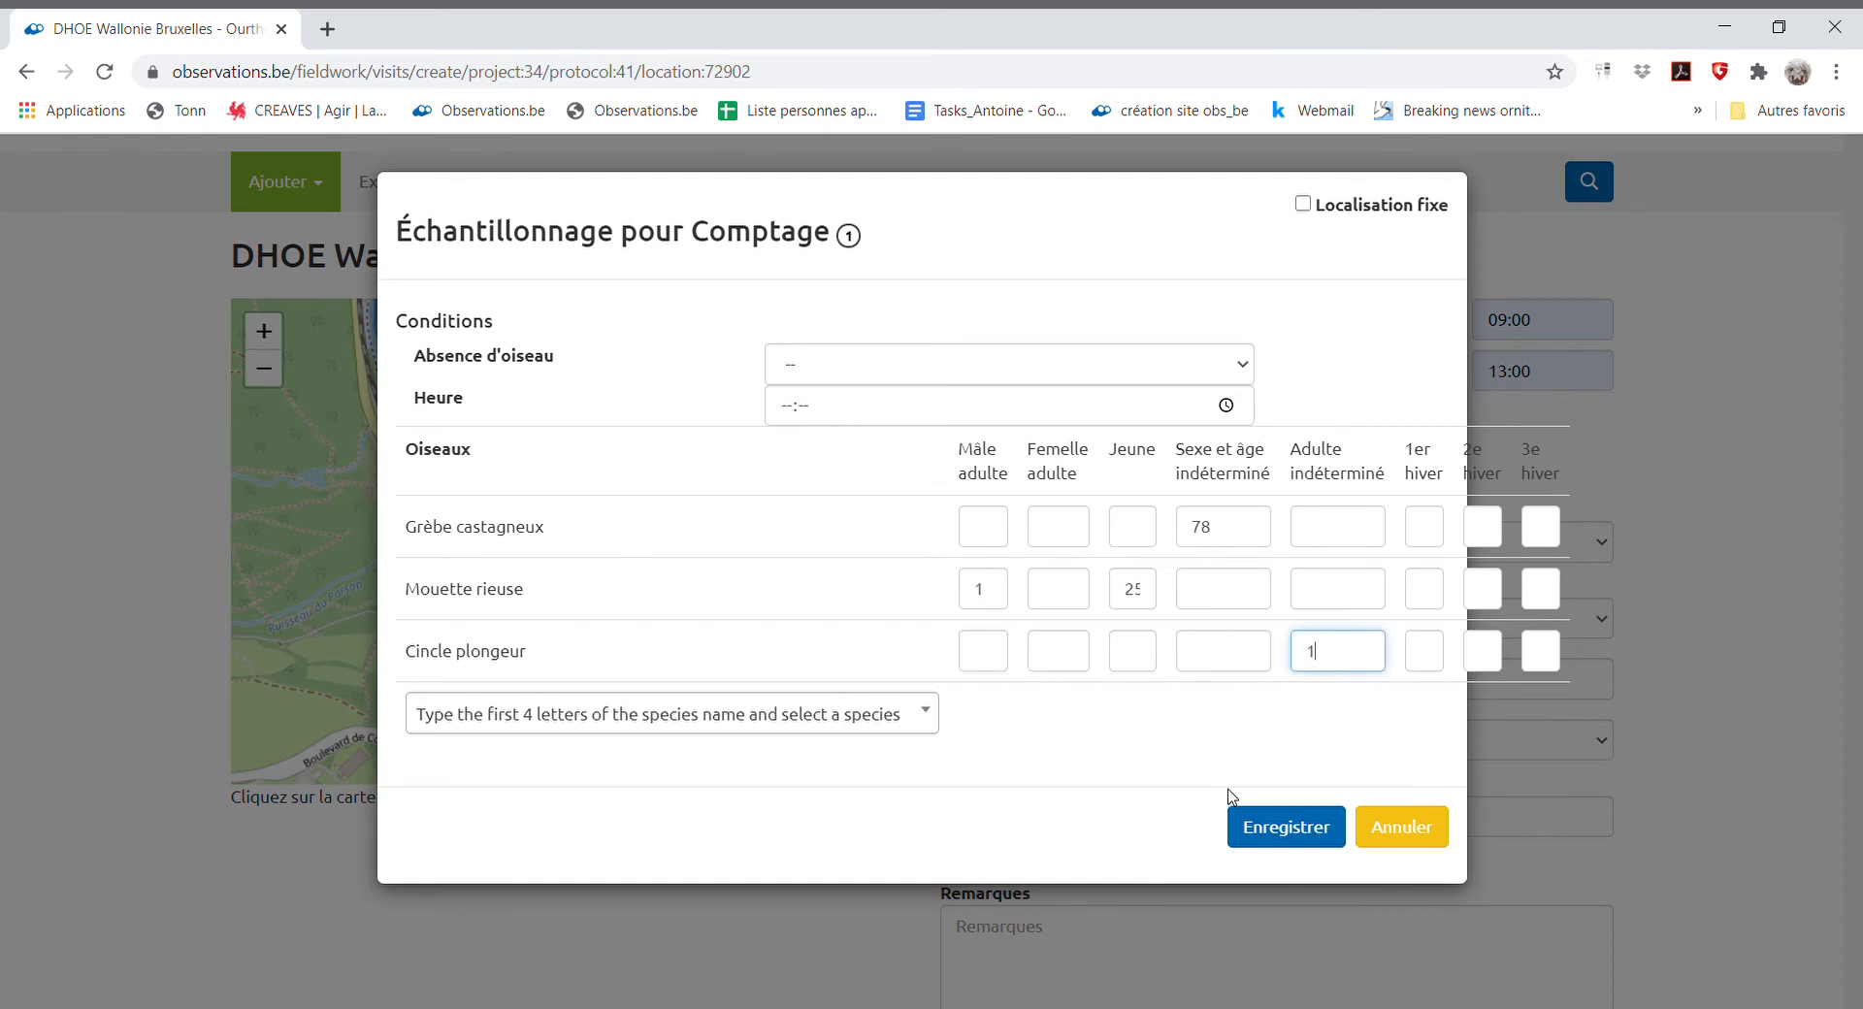
pyautogui.click(1287, 831)
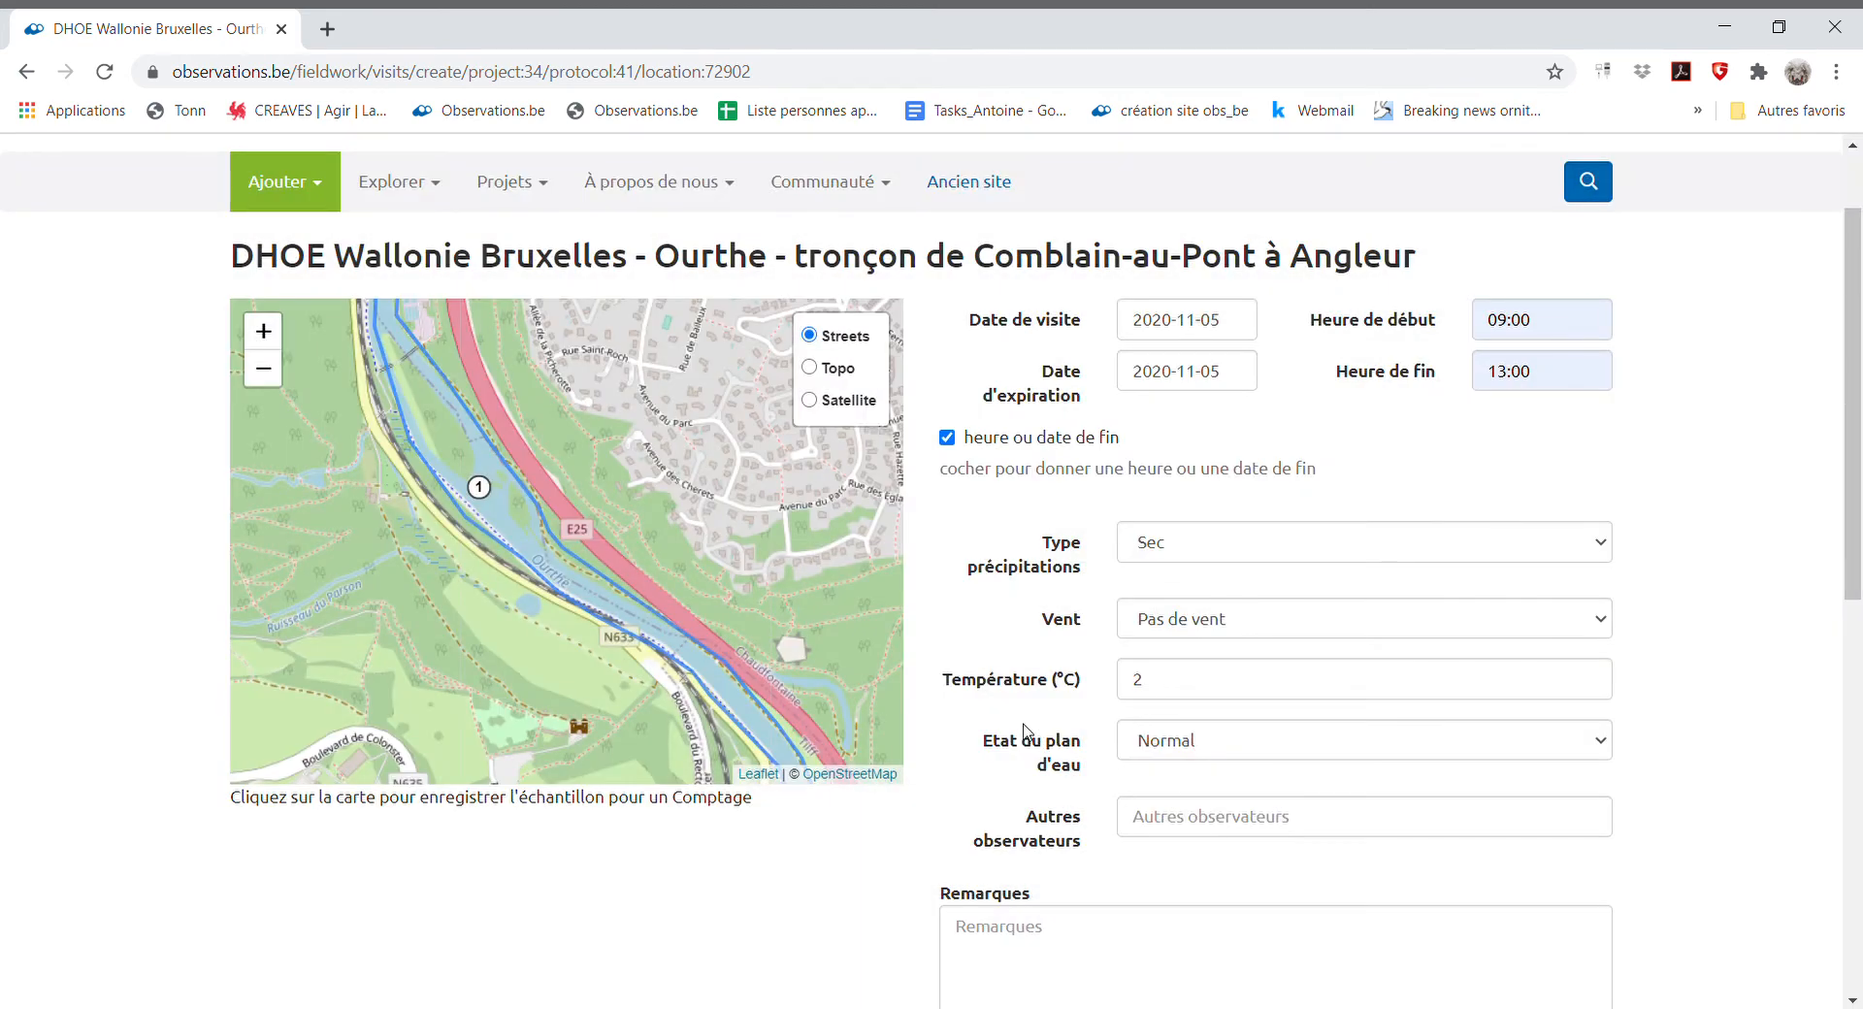
# - Place a second count sample on the map, on the Ourthe at Tilff
pyautogui.scroll(-3, 1001, 727)
pyautogui.scroll(-3, 816, 702)
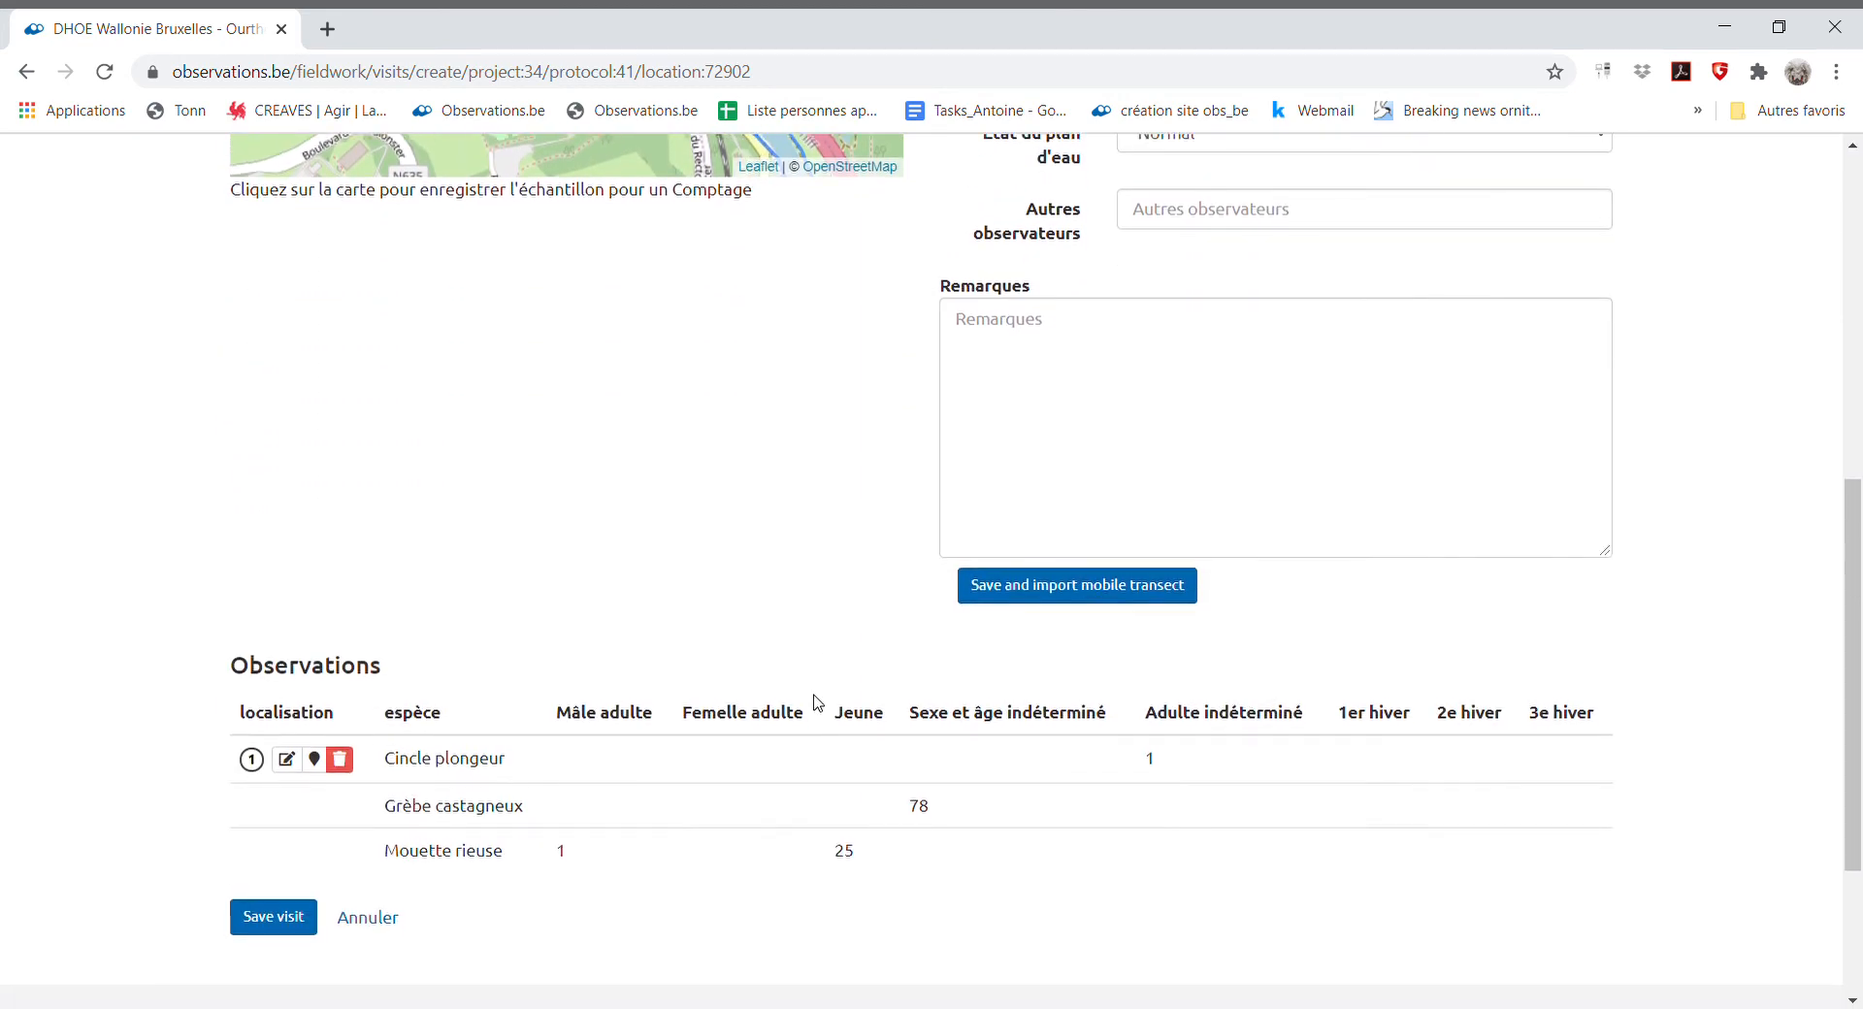
pyautogui.scroll(-2, 861, 686)
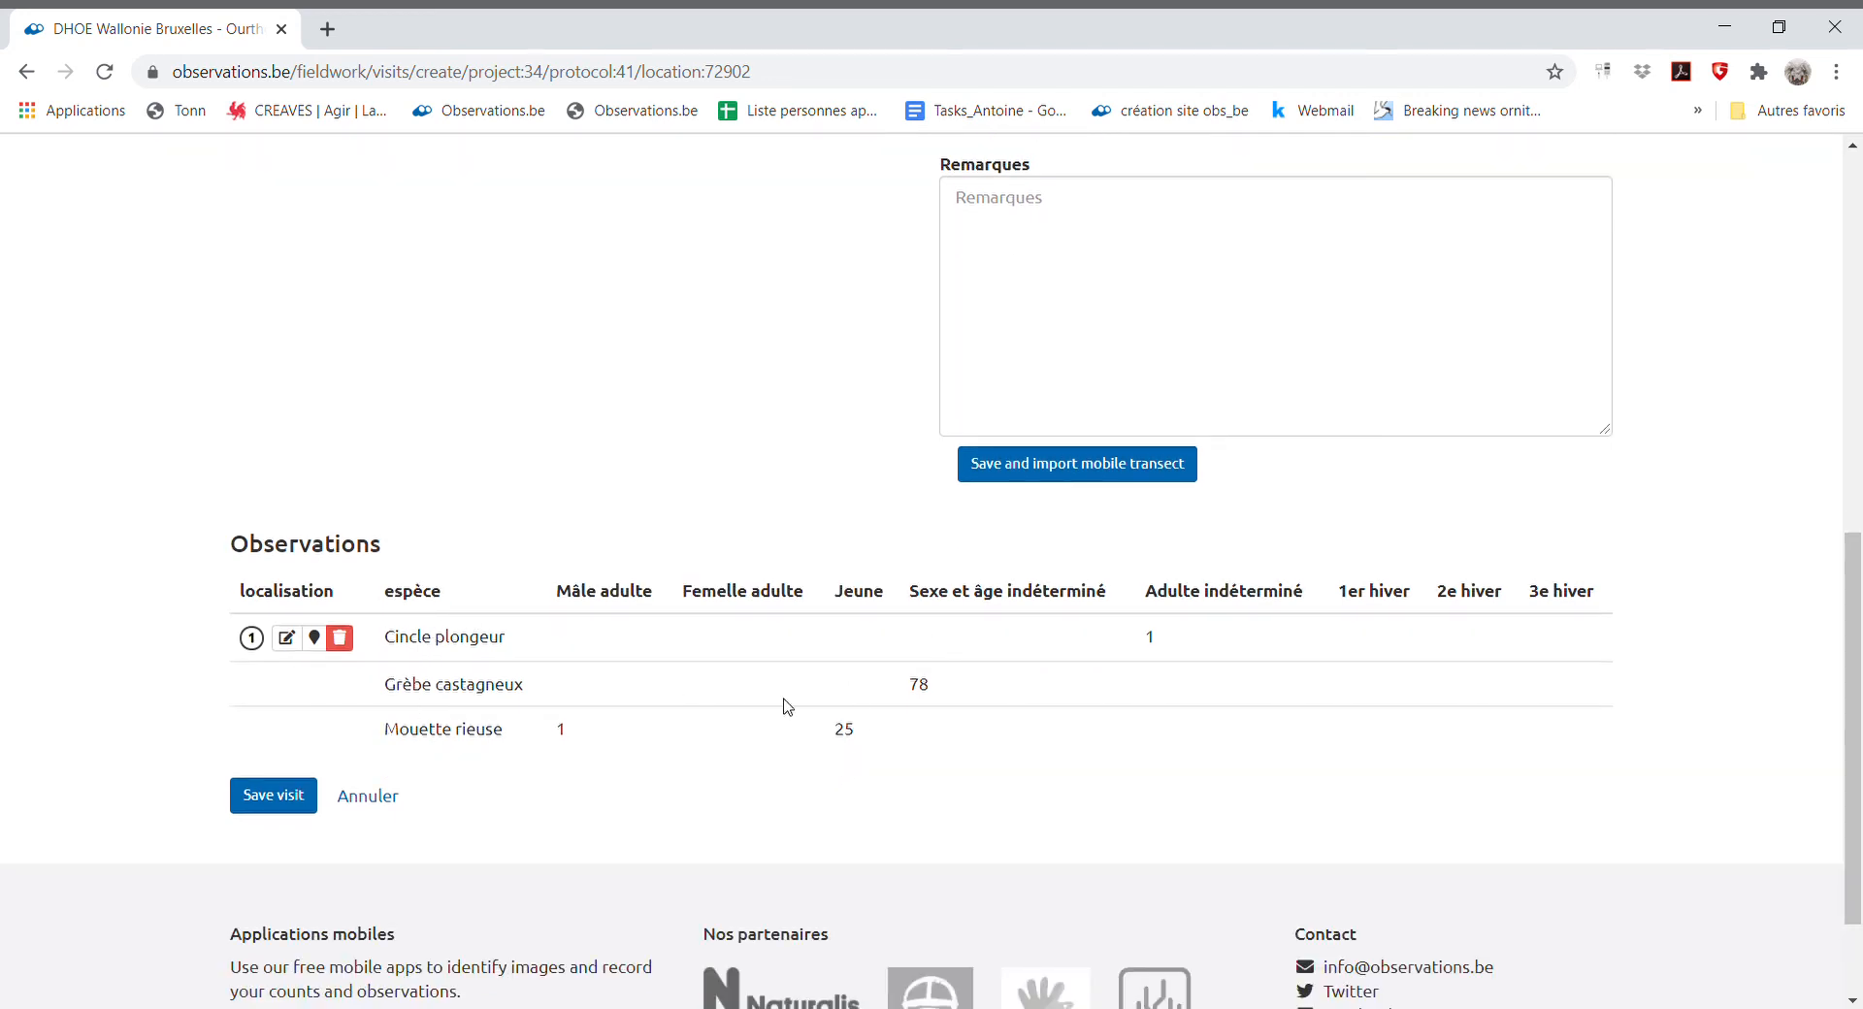
pyautogui.scroll(5, 548, 554)
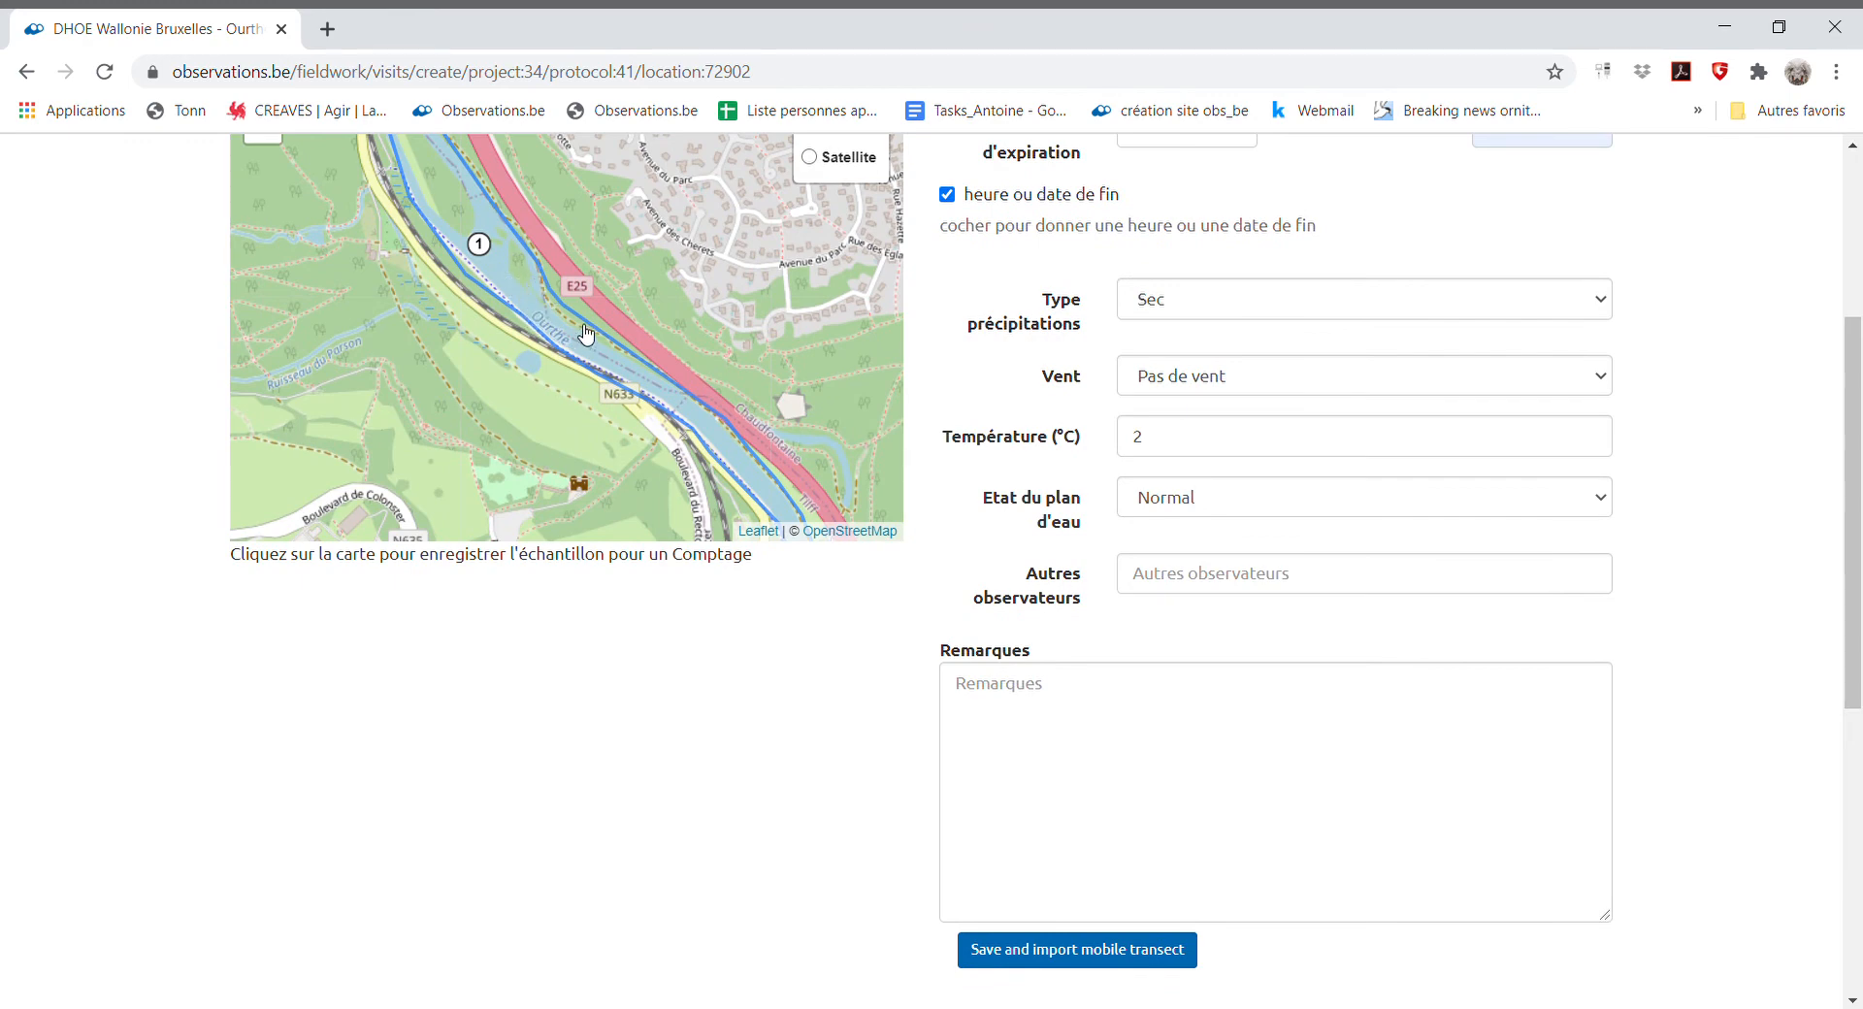
pyautogui.scroll(-2, 580, 335)
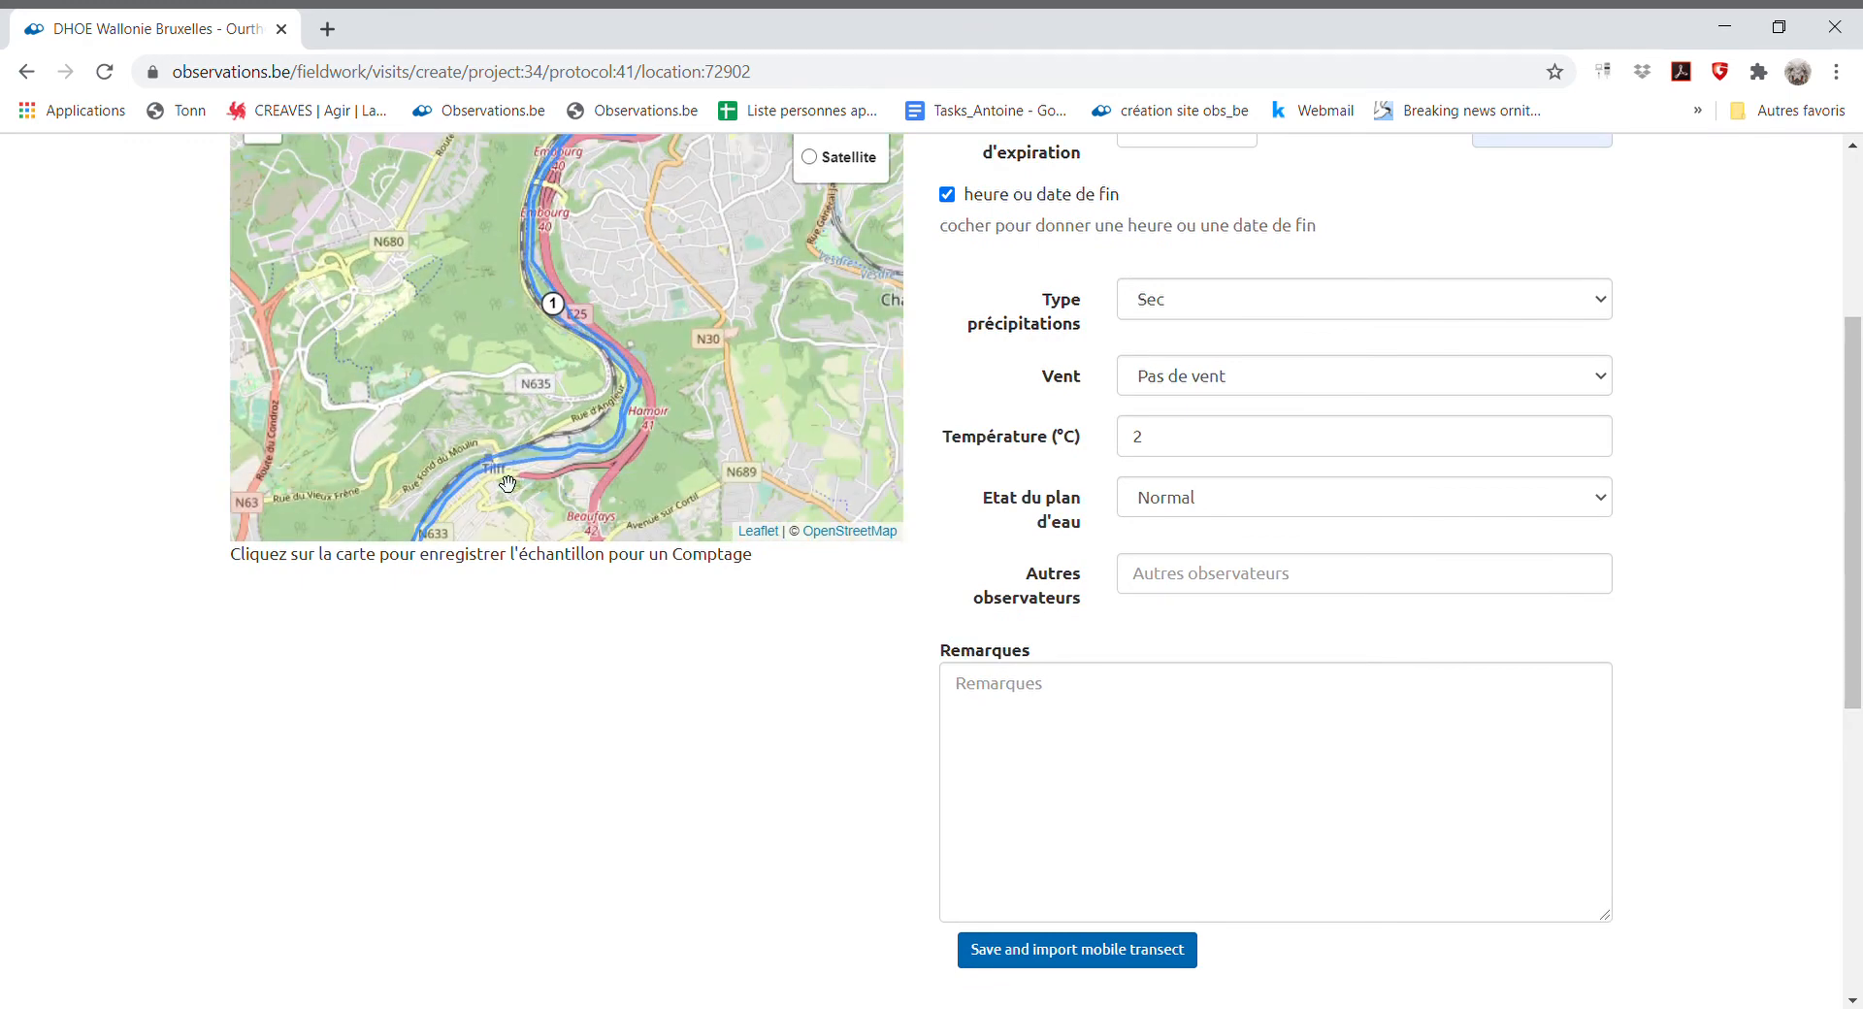
pyautogui.moveTo(520, 437); pyautogui.dragTo(640, 312)
pyautogui.scroll(1, 647, 343)
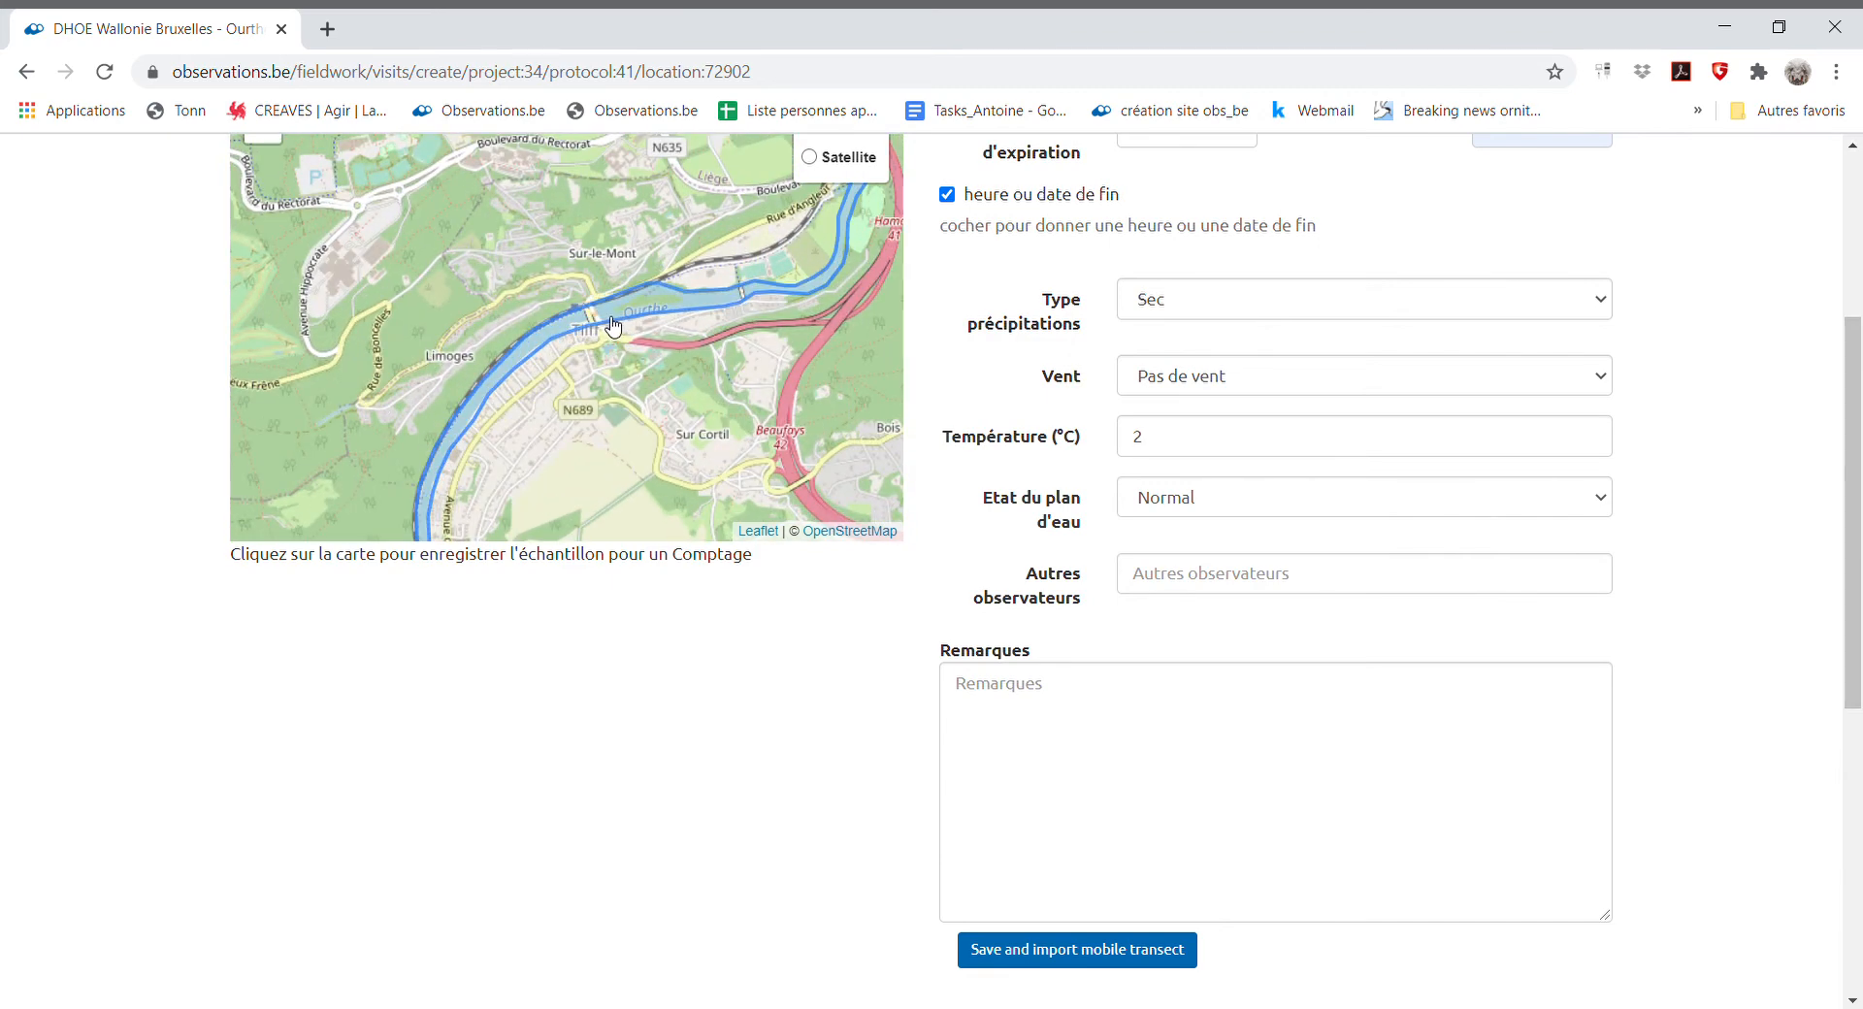
pyautogui.click(609, 318)
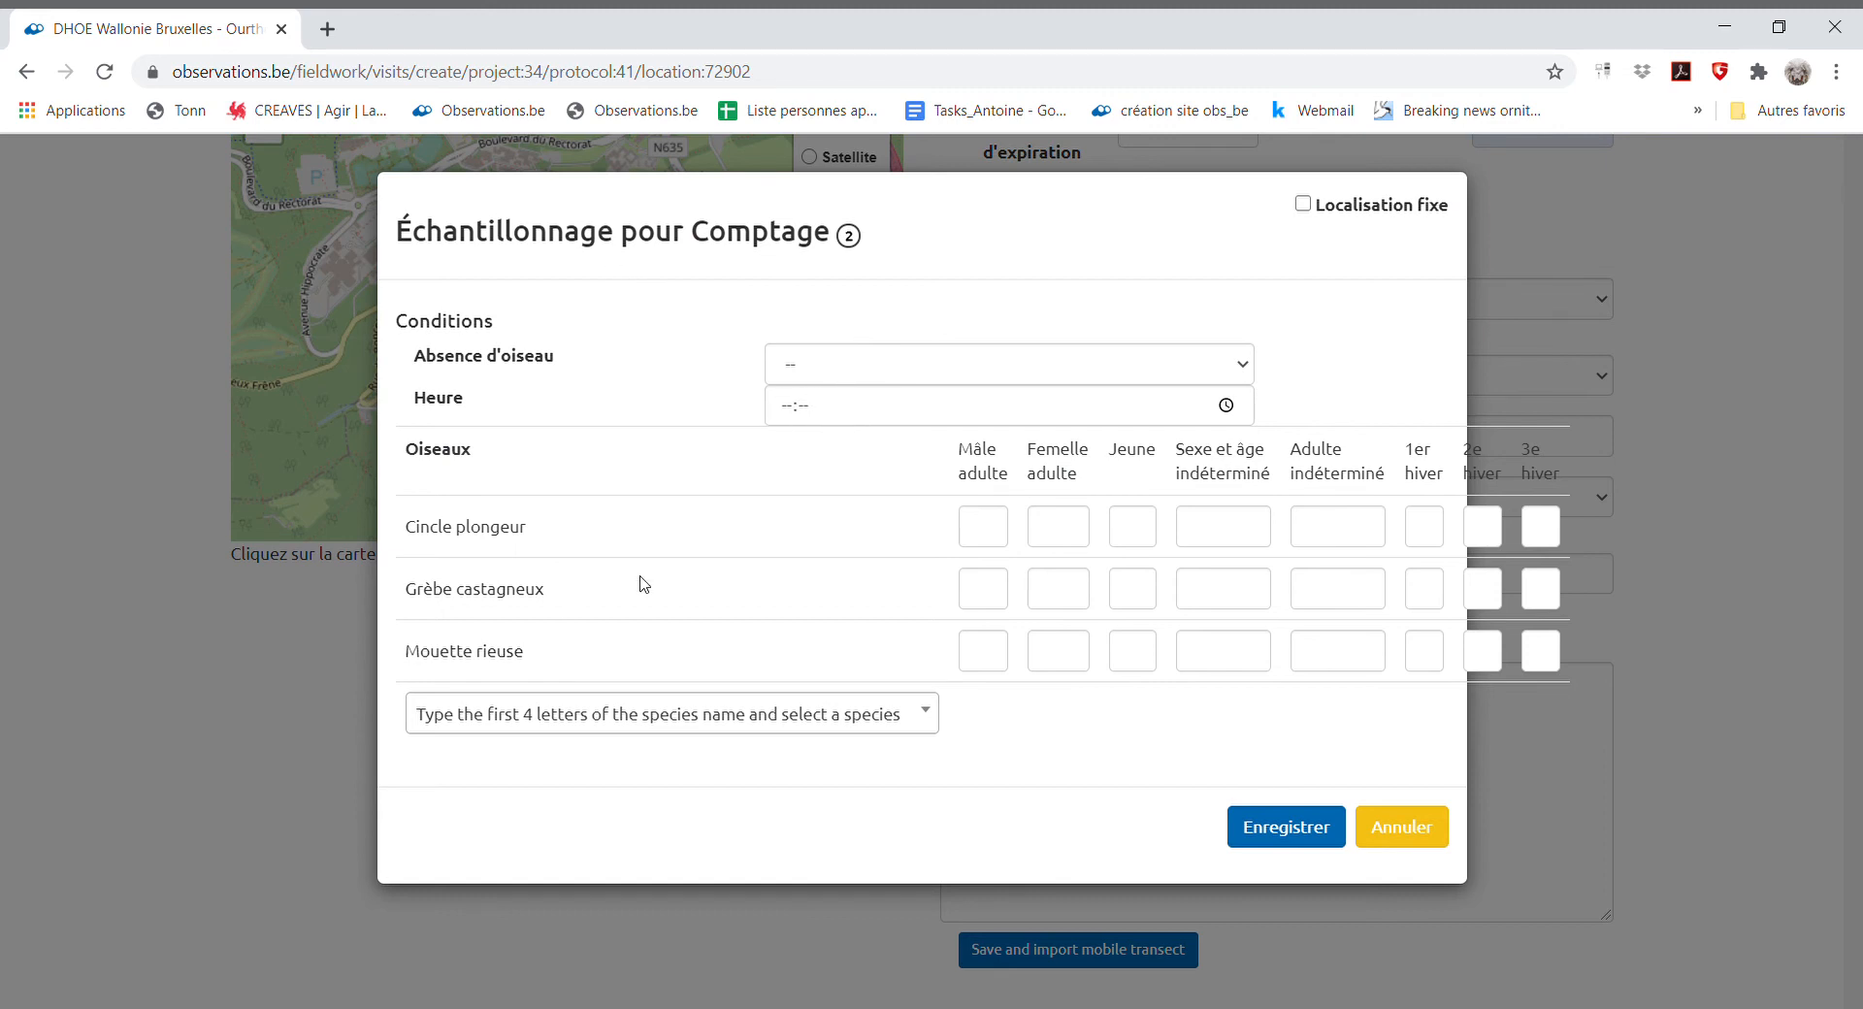
# - Add Canard colvert to the second count sample with 5 adult males and 7 adult females, and save the sample
pyautogui.click(536, 723)
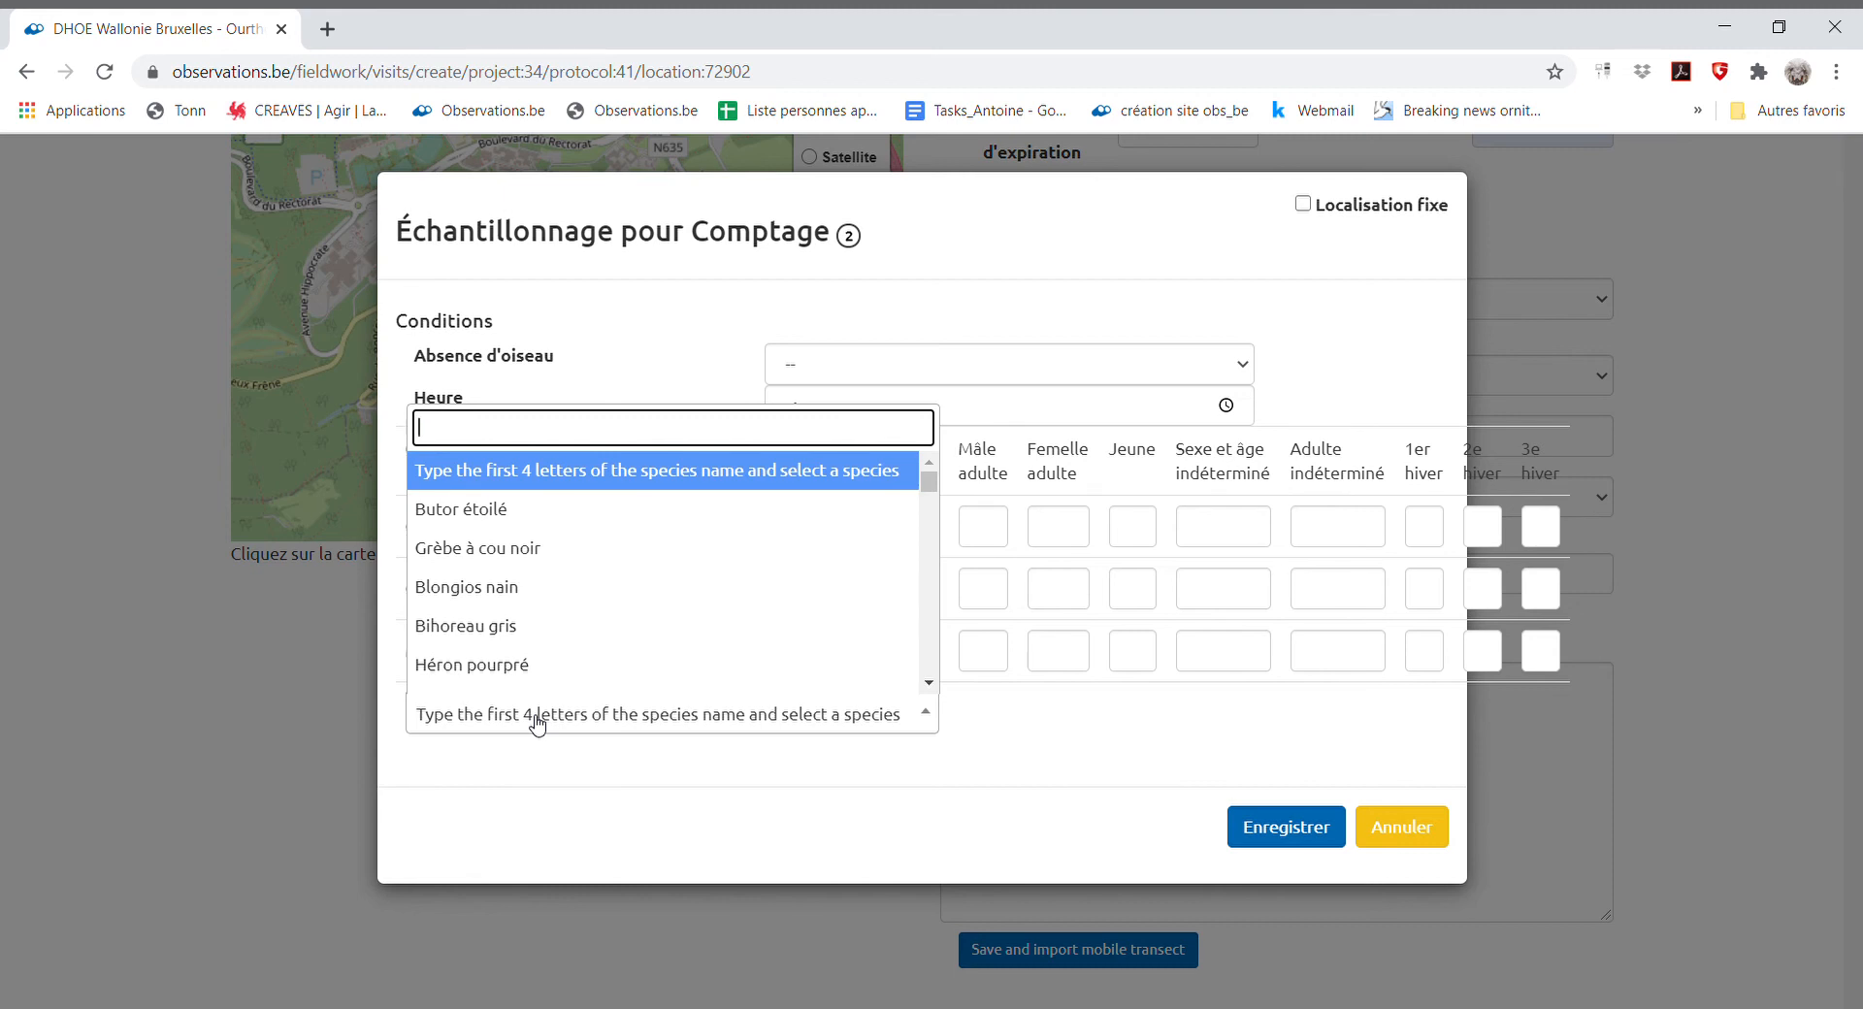
pyautogui.write('canard')
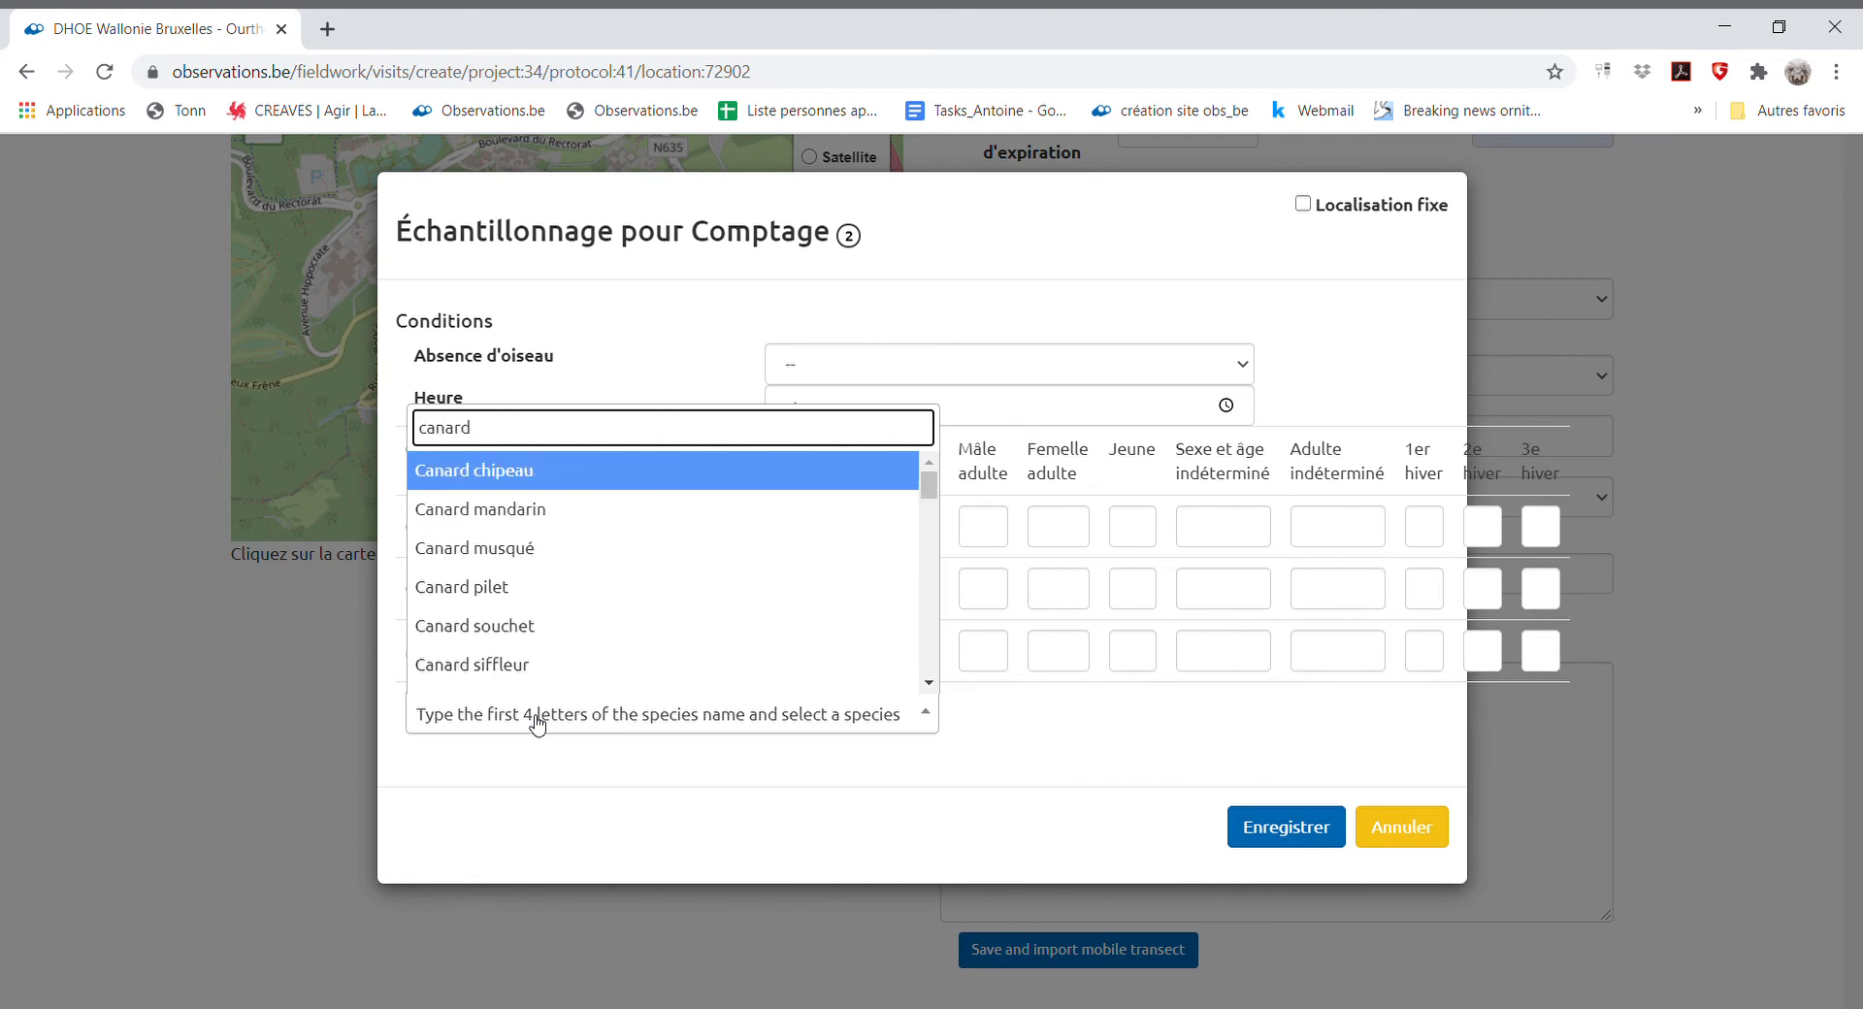
pyautogui.scroll(-2, 537, 621)
pyautogui.click(531, 583)
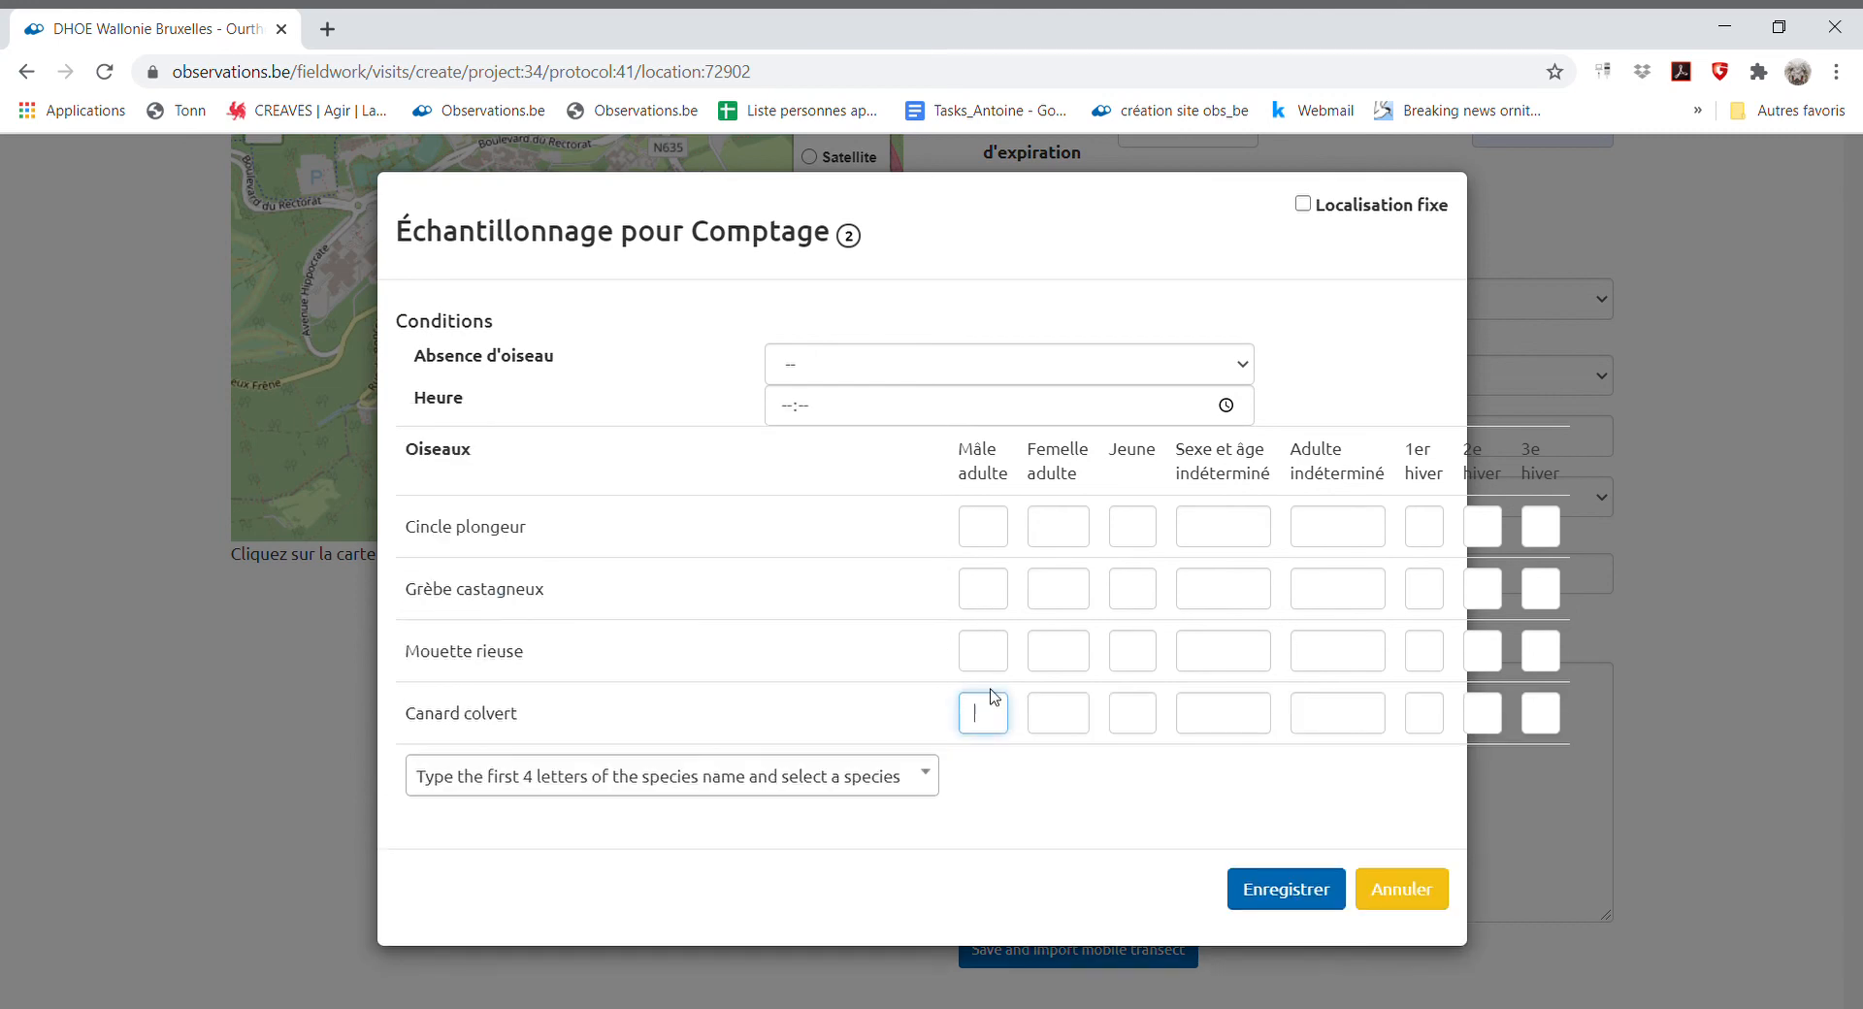
pyautogui.click(1085, 715)
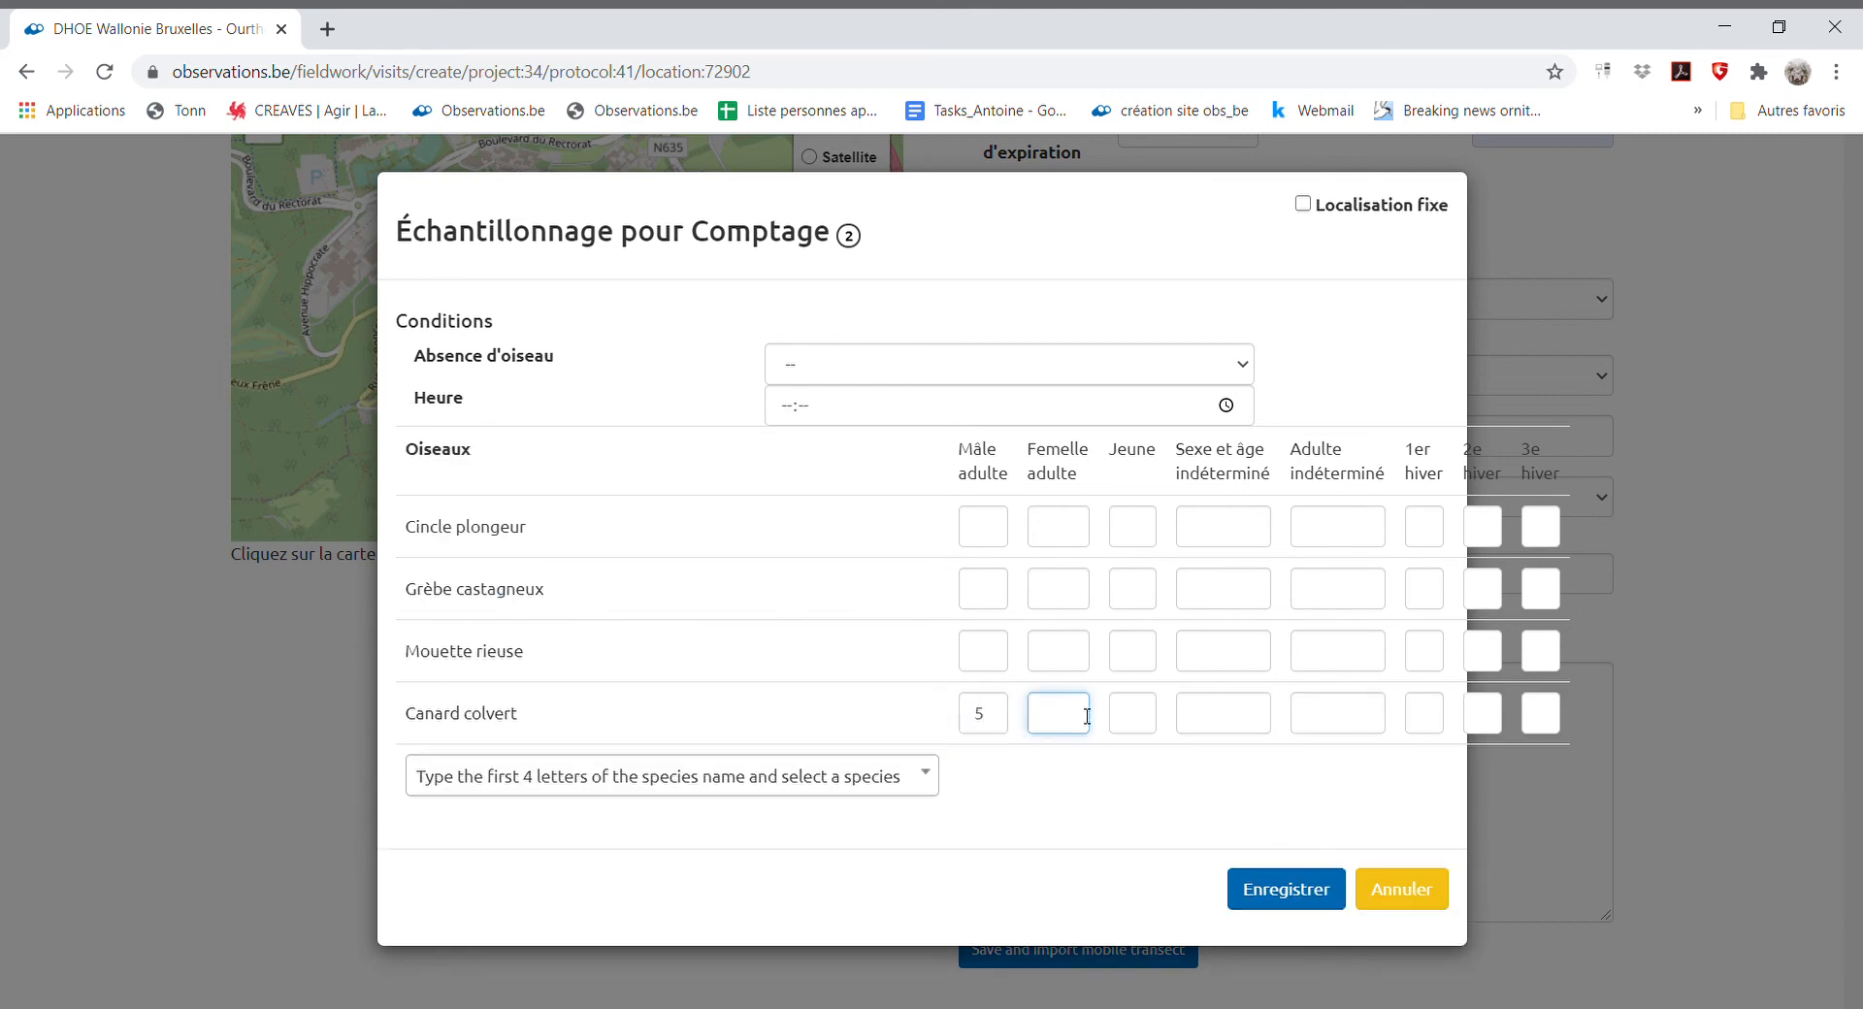
pyautogui.click(1287, 889)
# - Review the visit form and its observations for both count samples, and save the visit
pyautogui.scroll(-7, 873, 786)
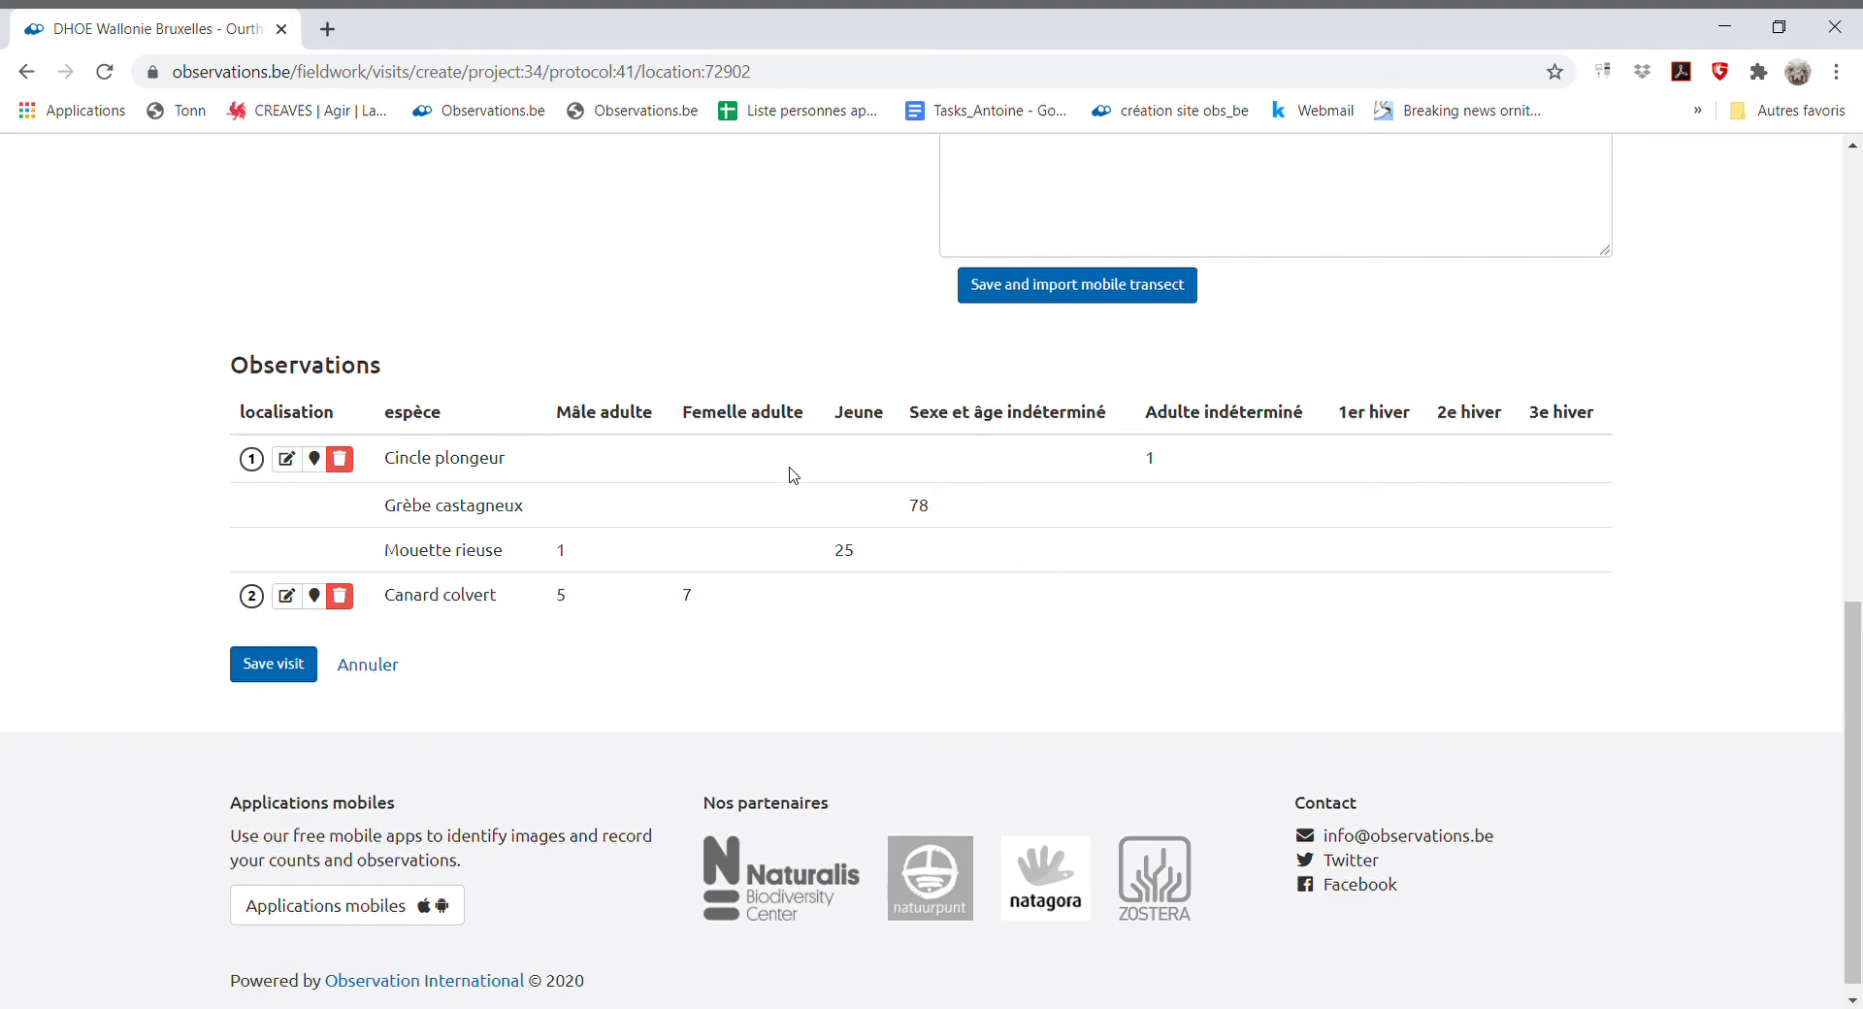
pyautogui.scroll(7, 791, 475)
pyautogui.scroll(3, 791, 475)
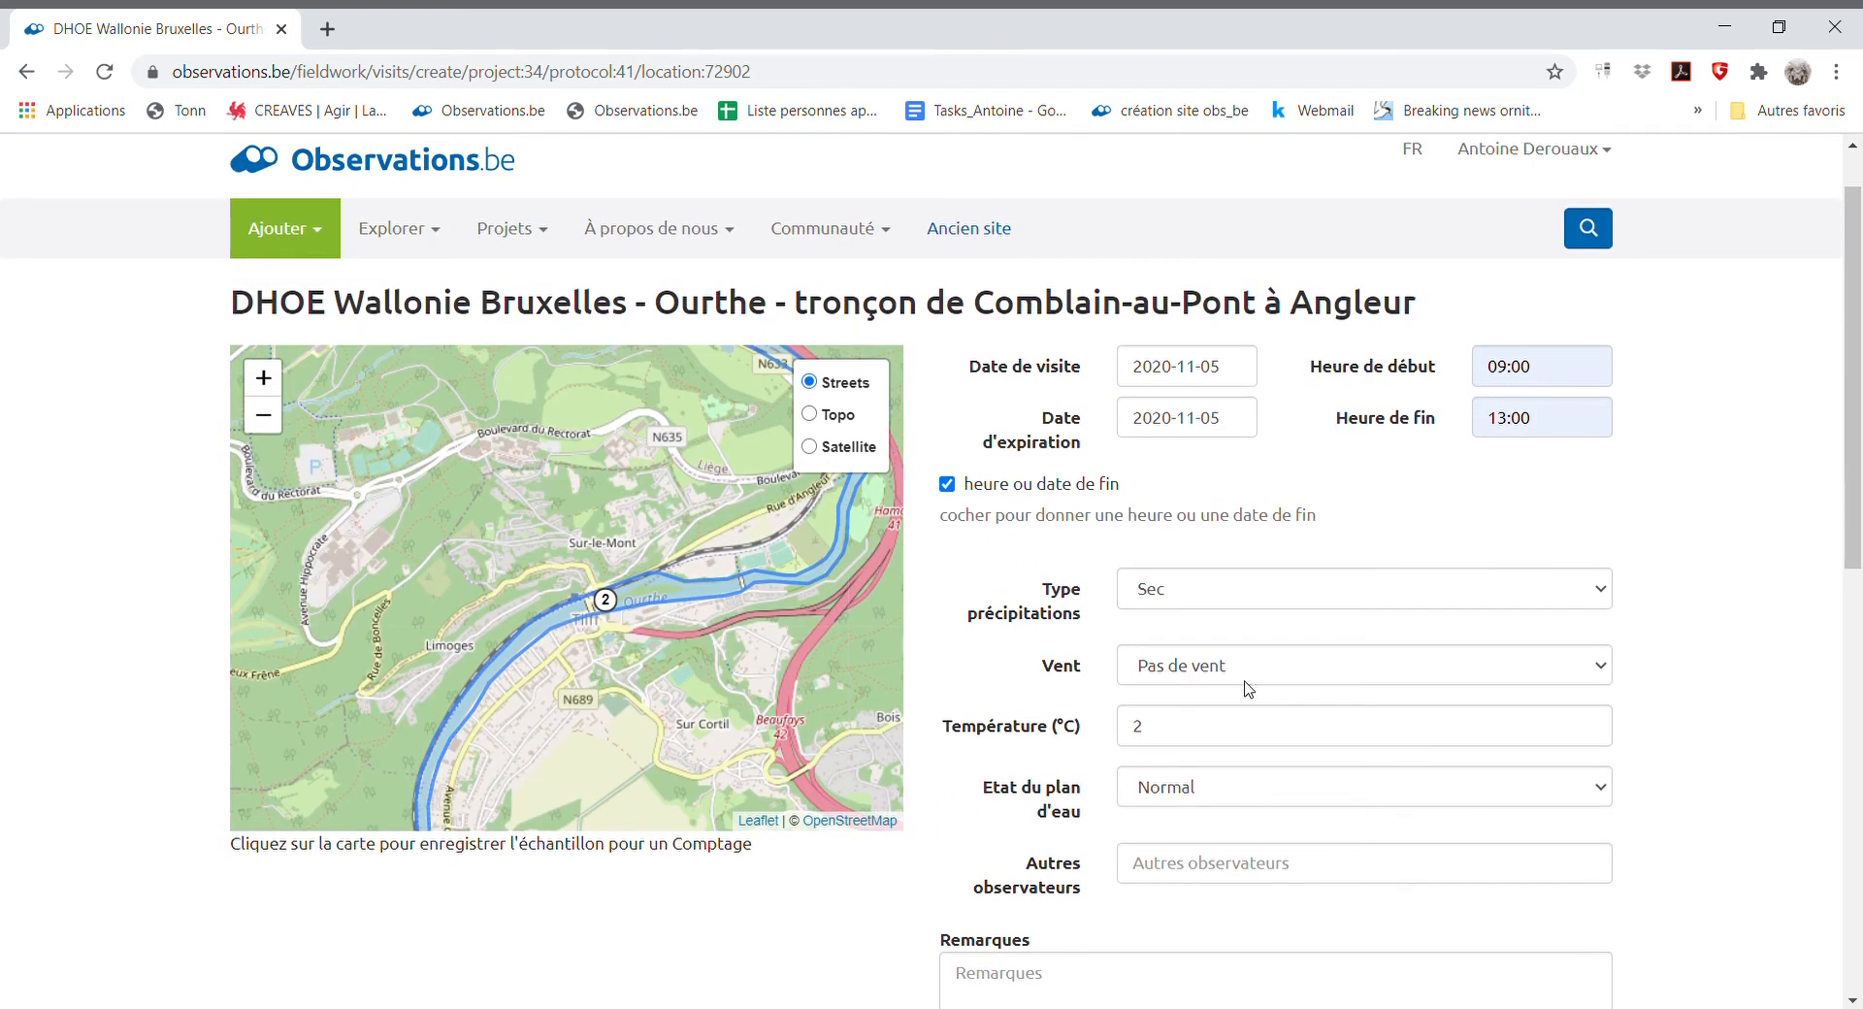
pyautogui.scroll(-2, 1057, 598)
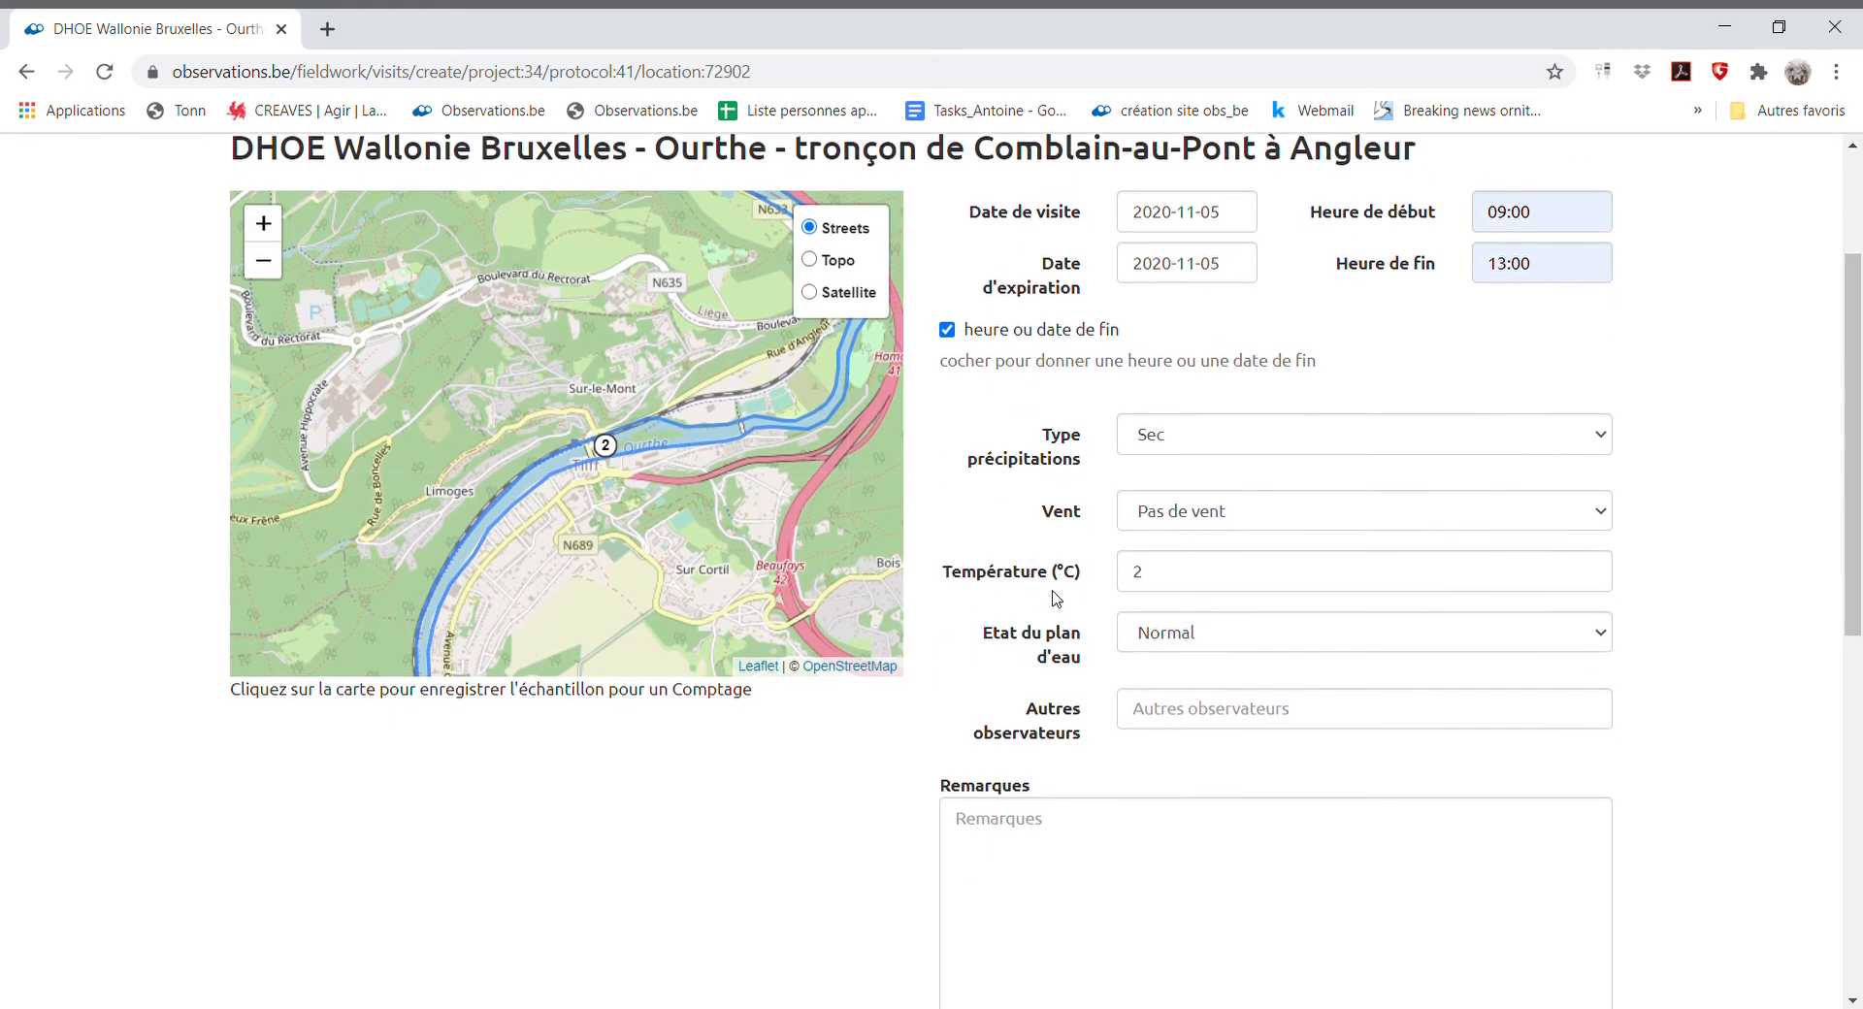
pyautogui.scroll(-8, 1057, 598)
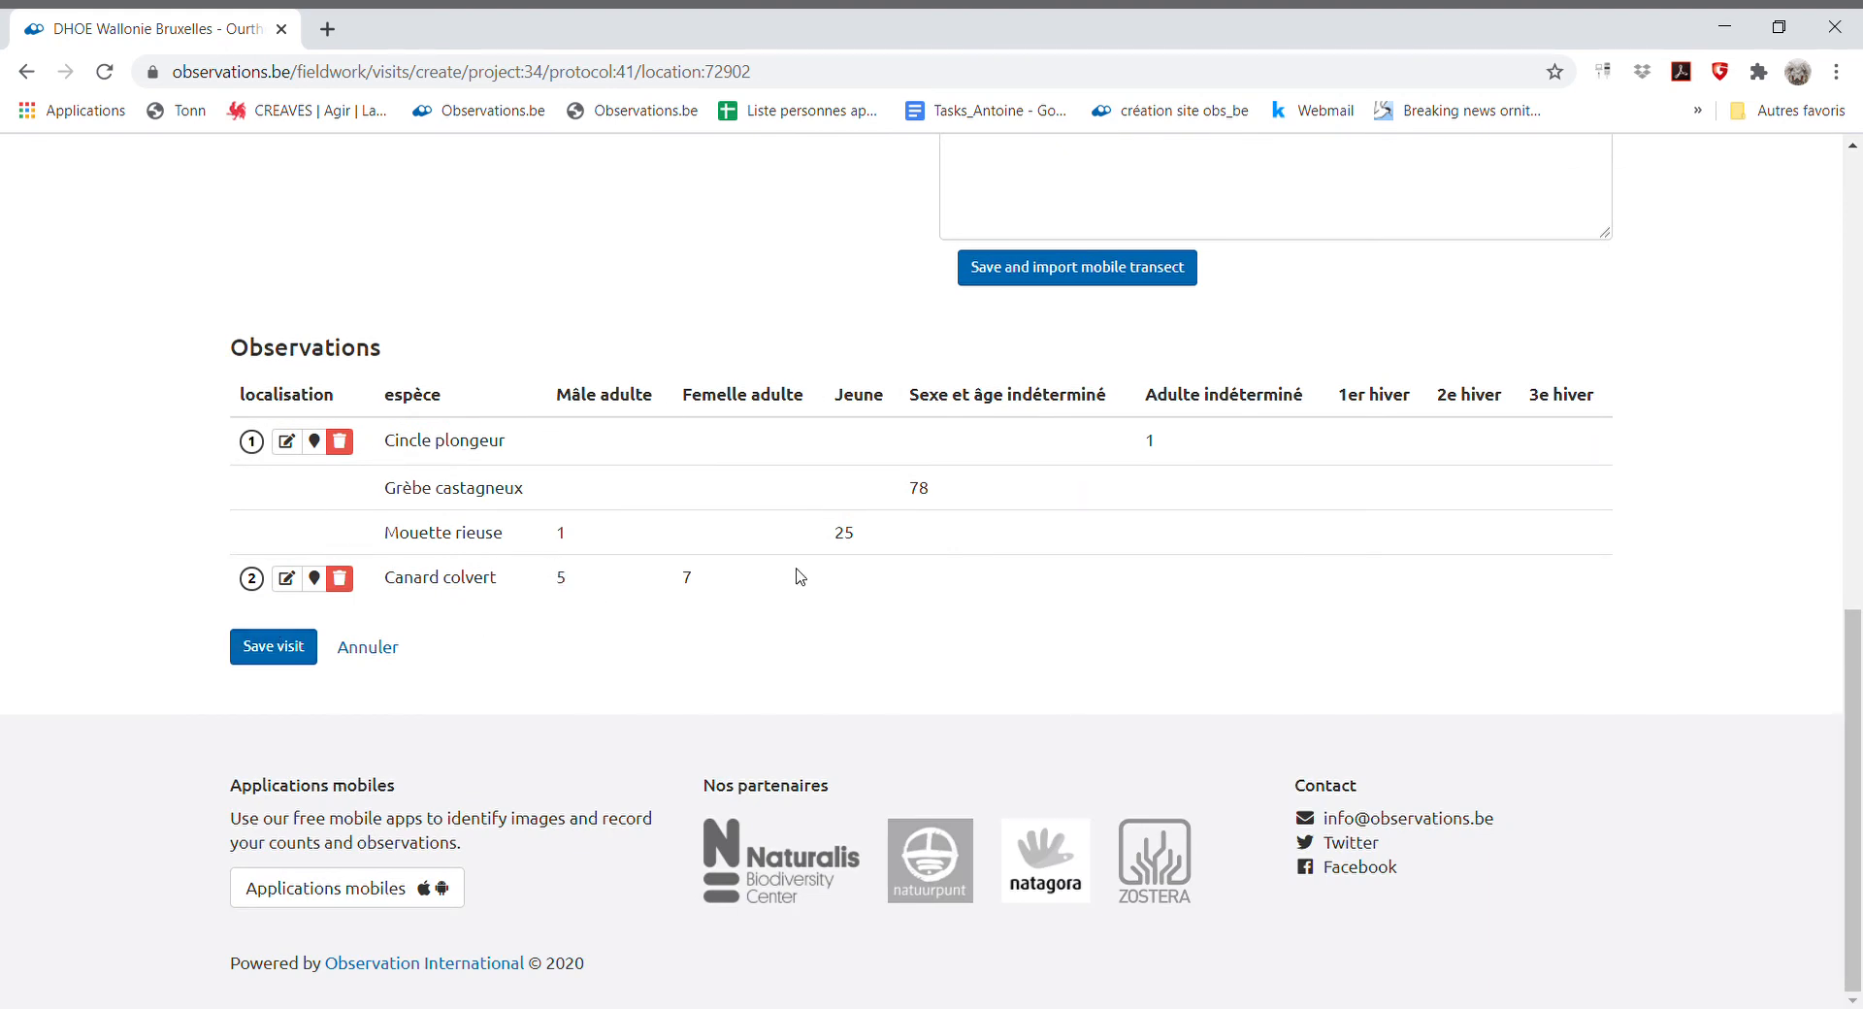
pyautogui.click(262, 652)
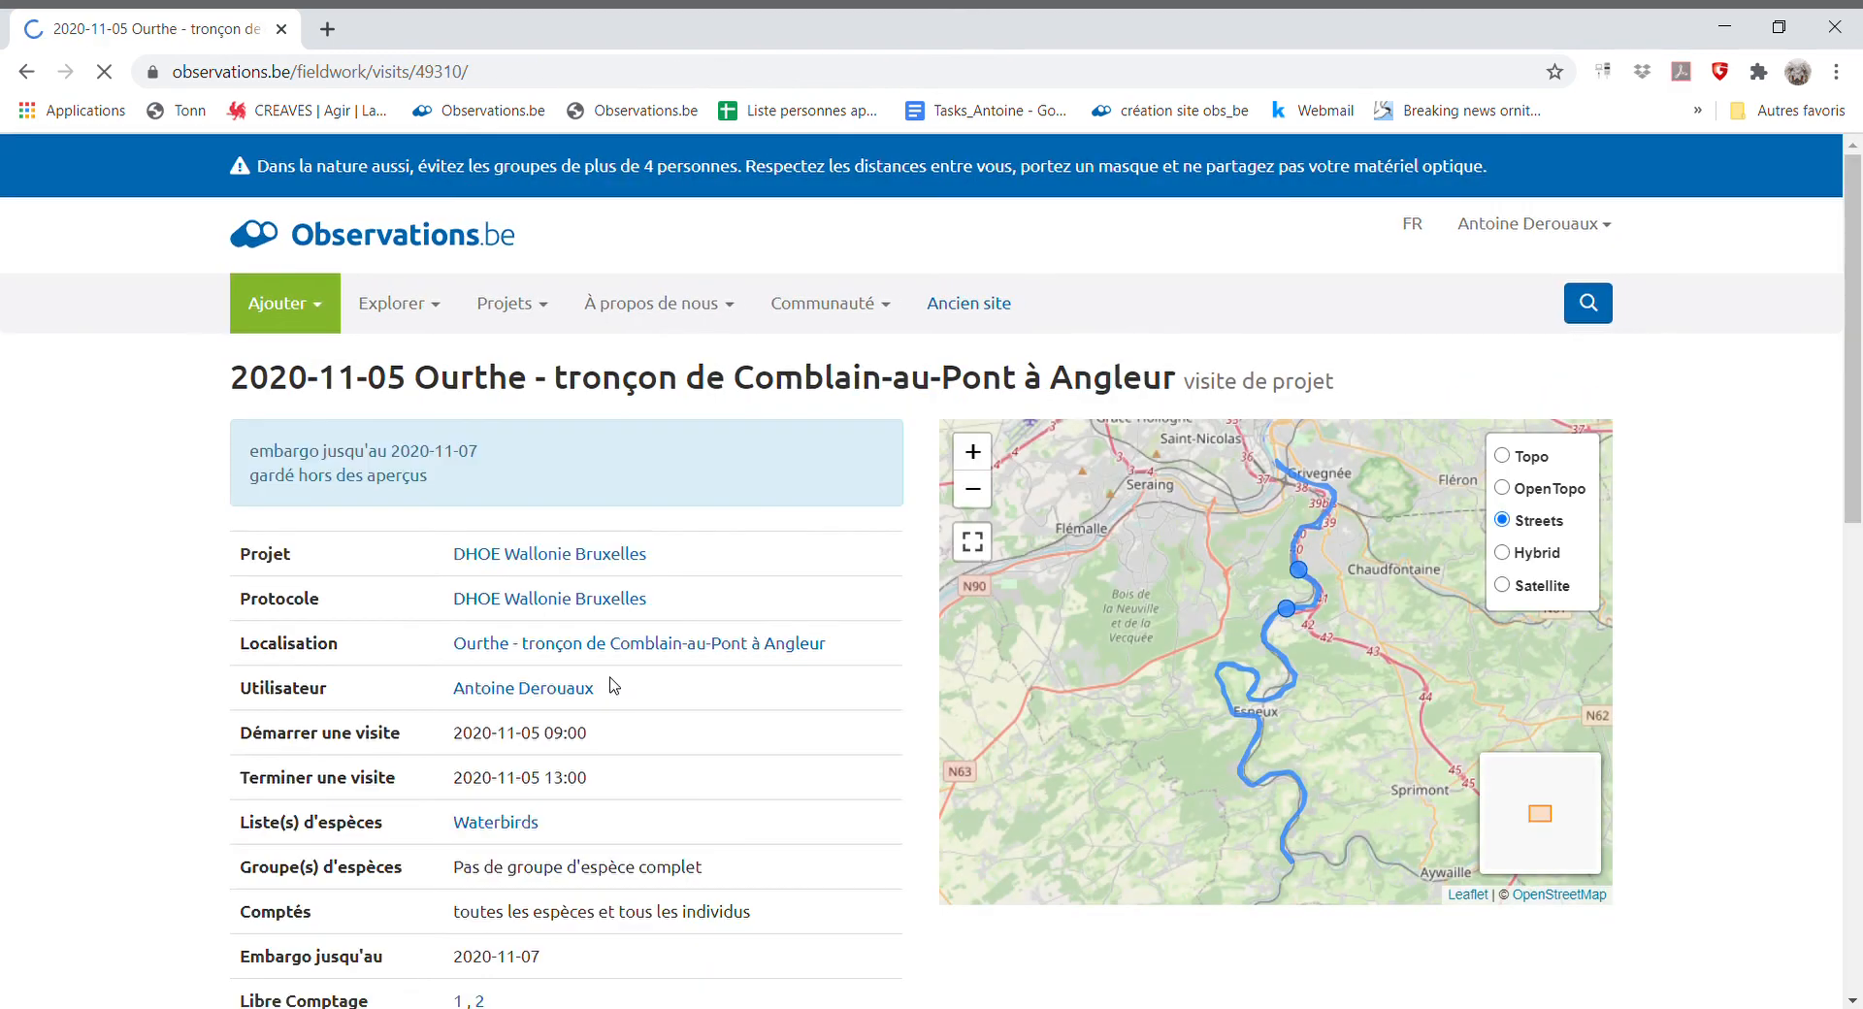
# - Examine the saved visit's conditions and observations, and the actions available for the Grèbe castagneux record
pyautogui.scroll(-7, 653, 689)
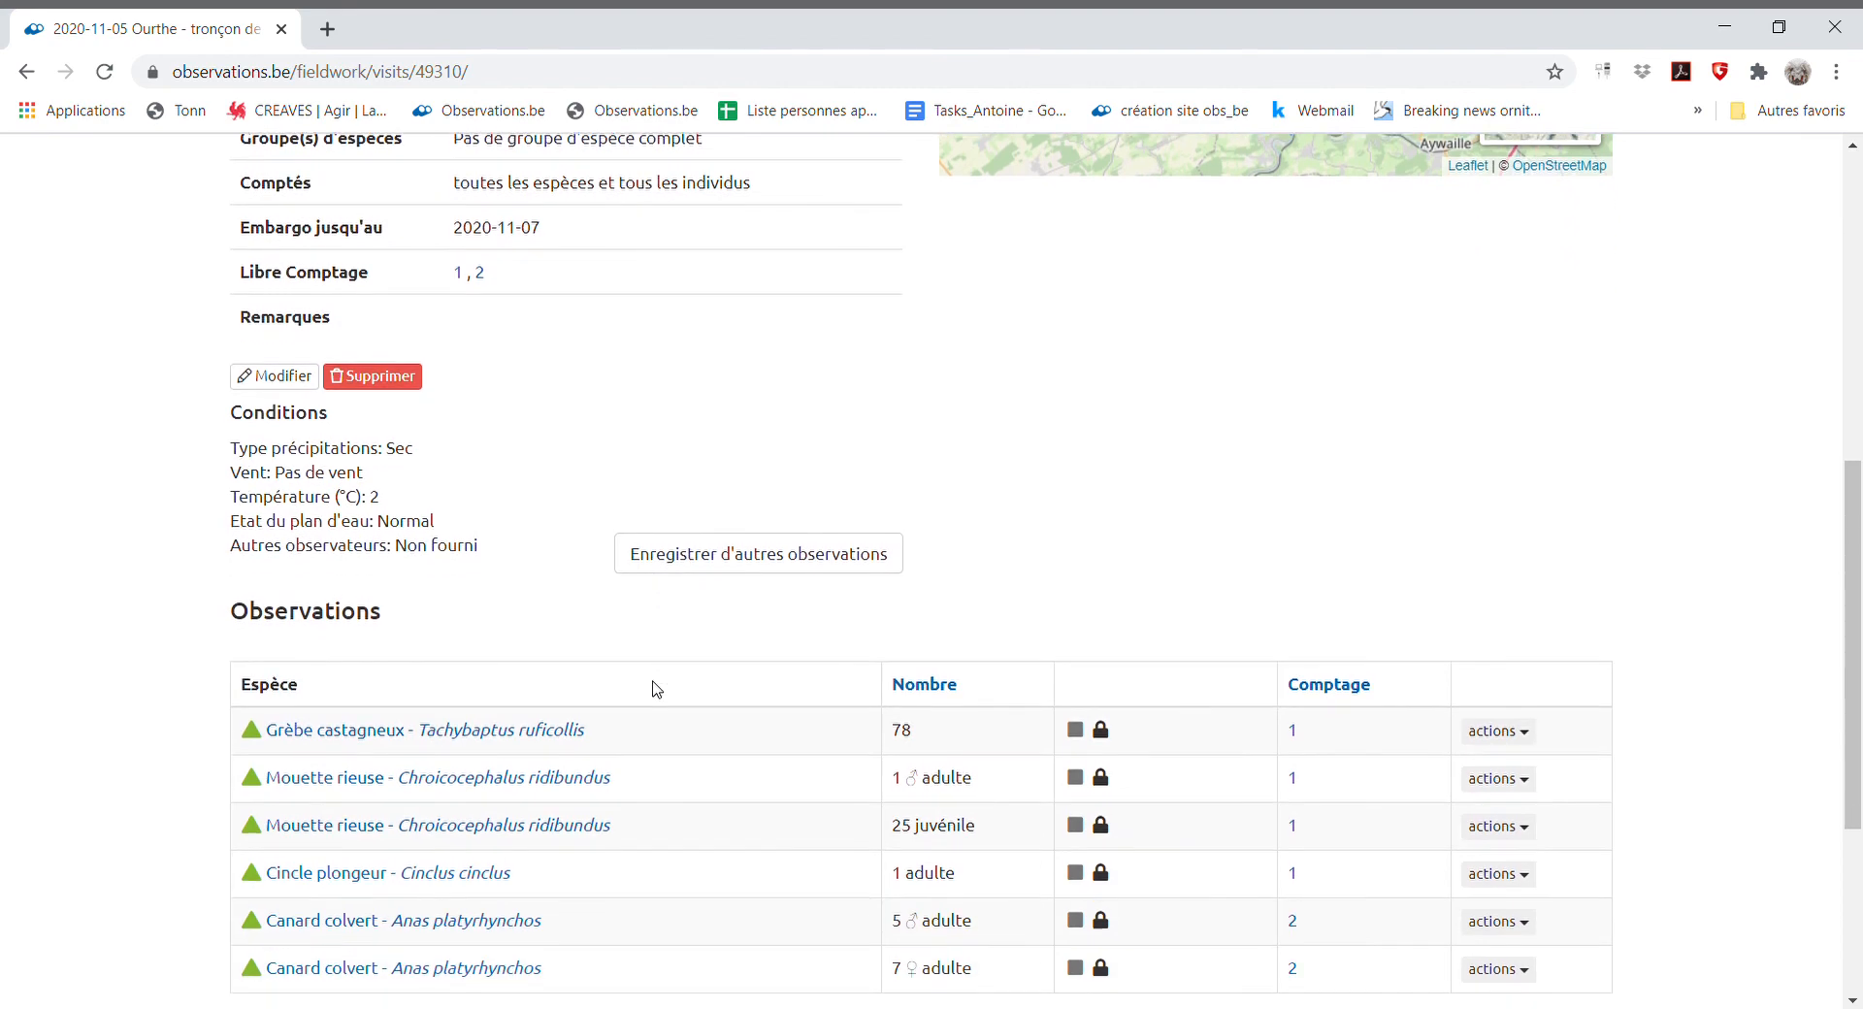
pyautogui.scroll(-2, 657, 689)
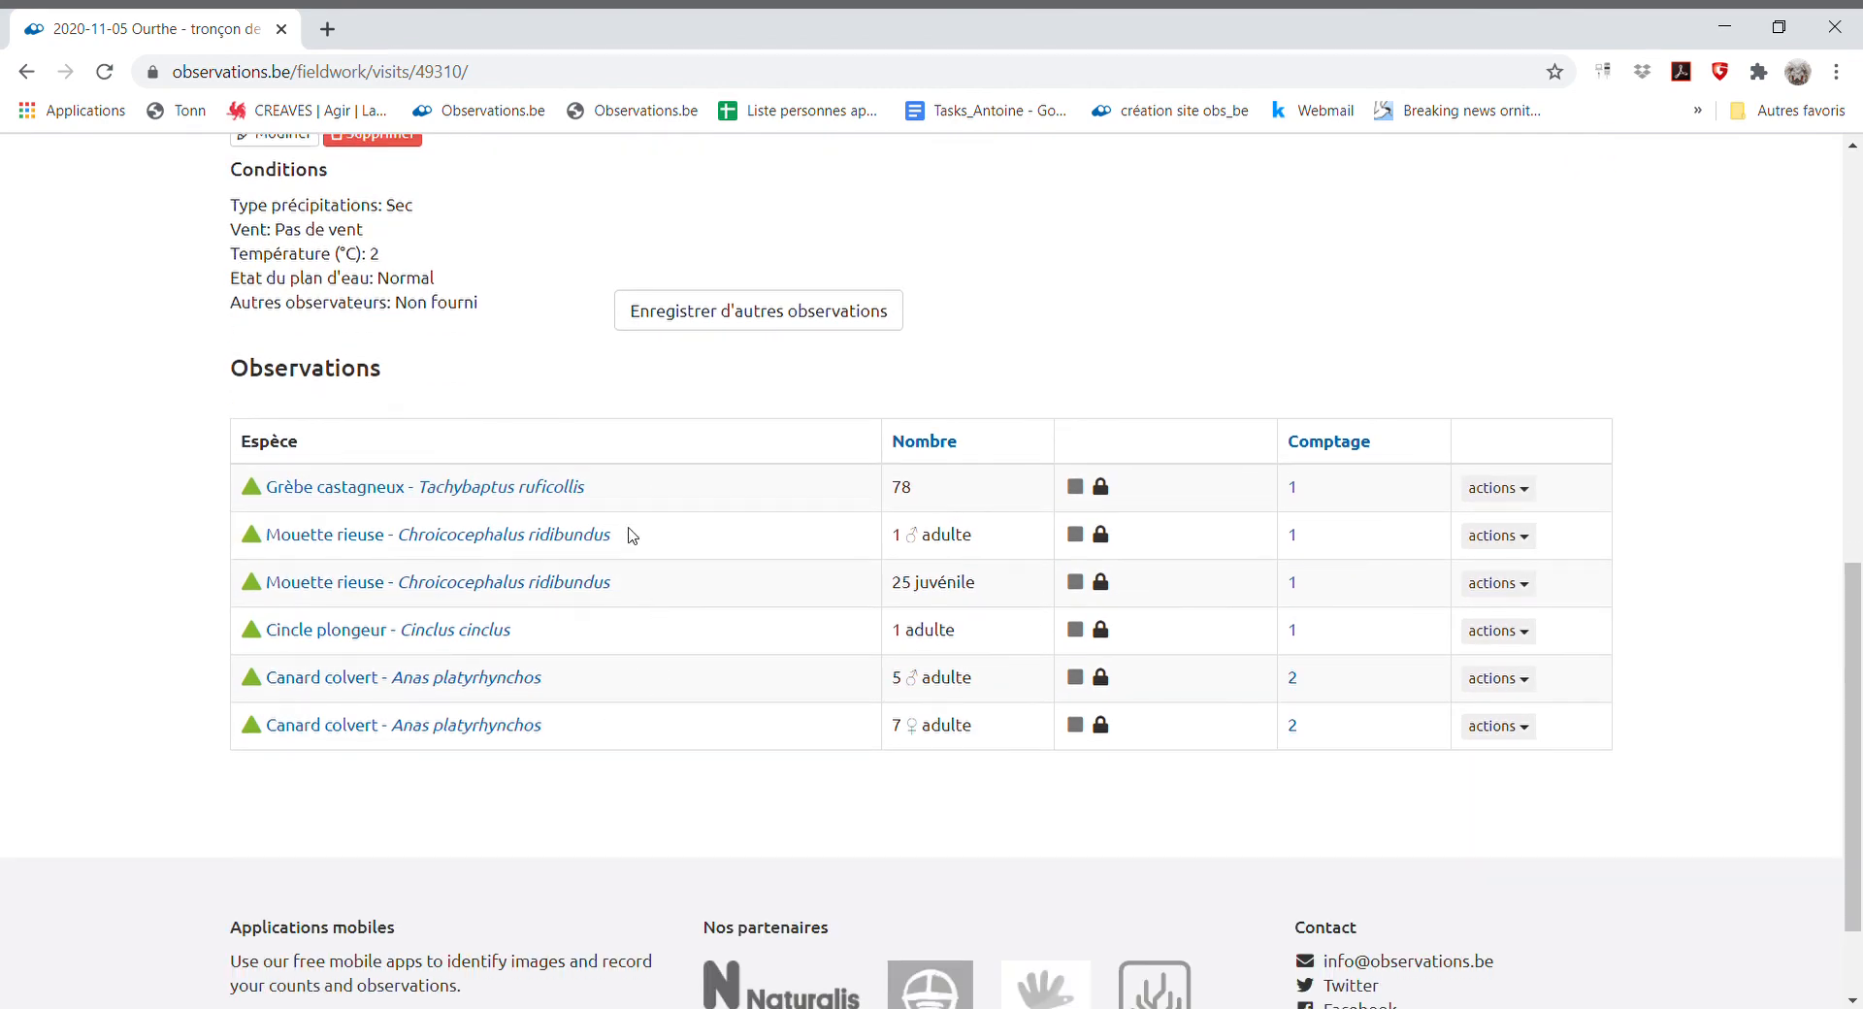
pyautogui.scroll(2, 629, 532)
pyautogui.scroll(-1, 549, 569)
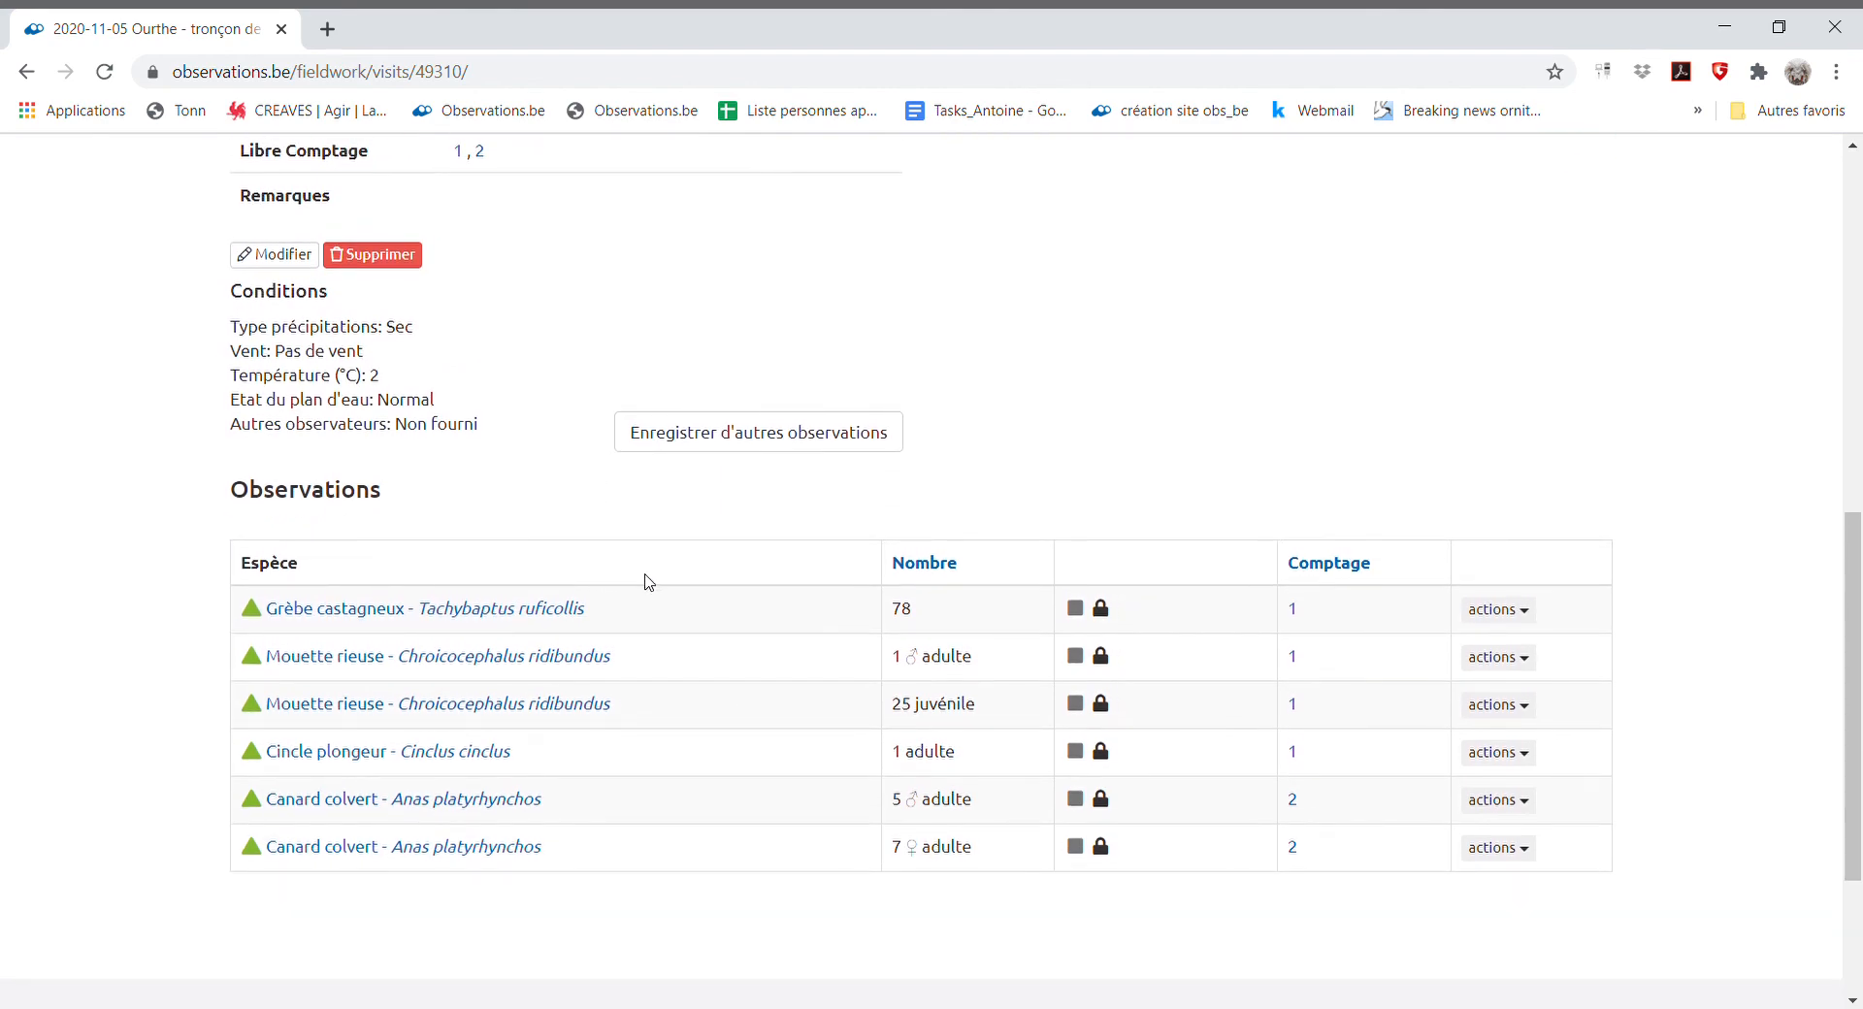
pyautogui.click(1532, 619)
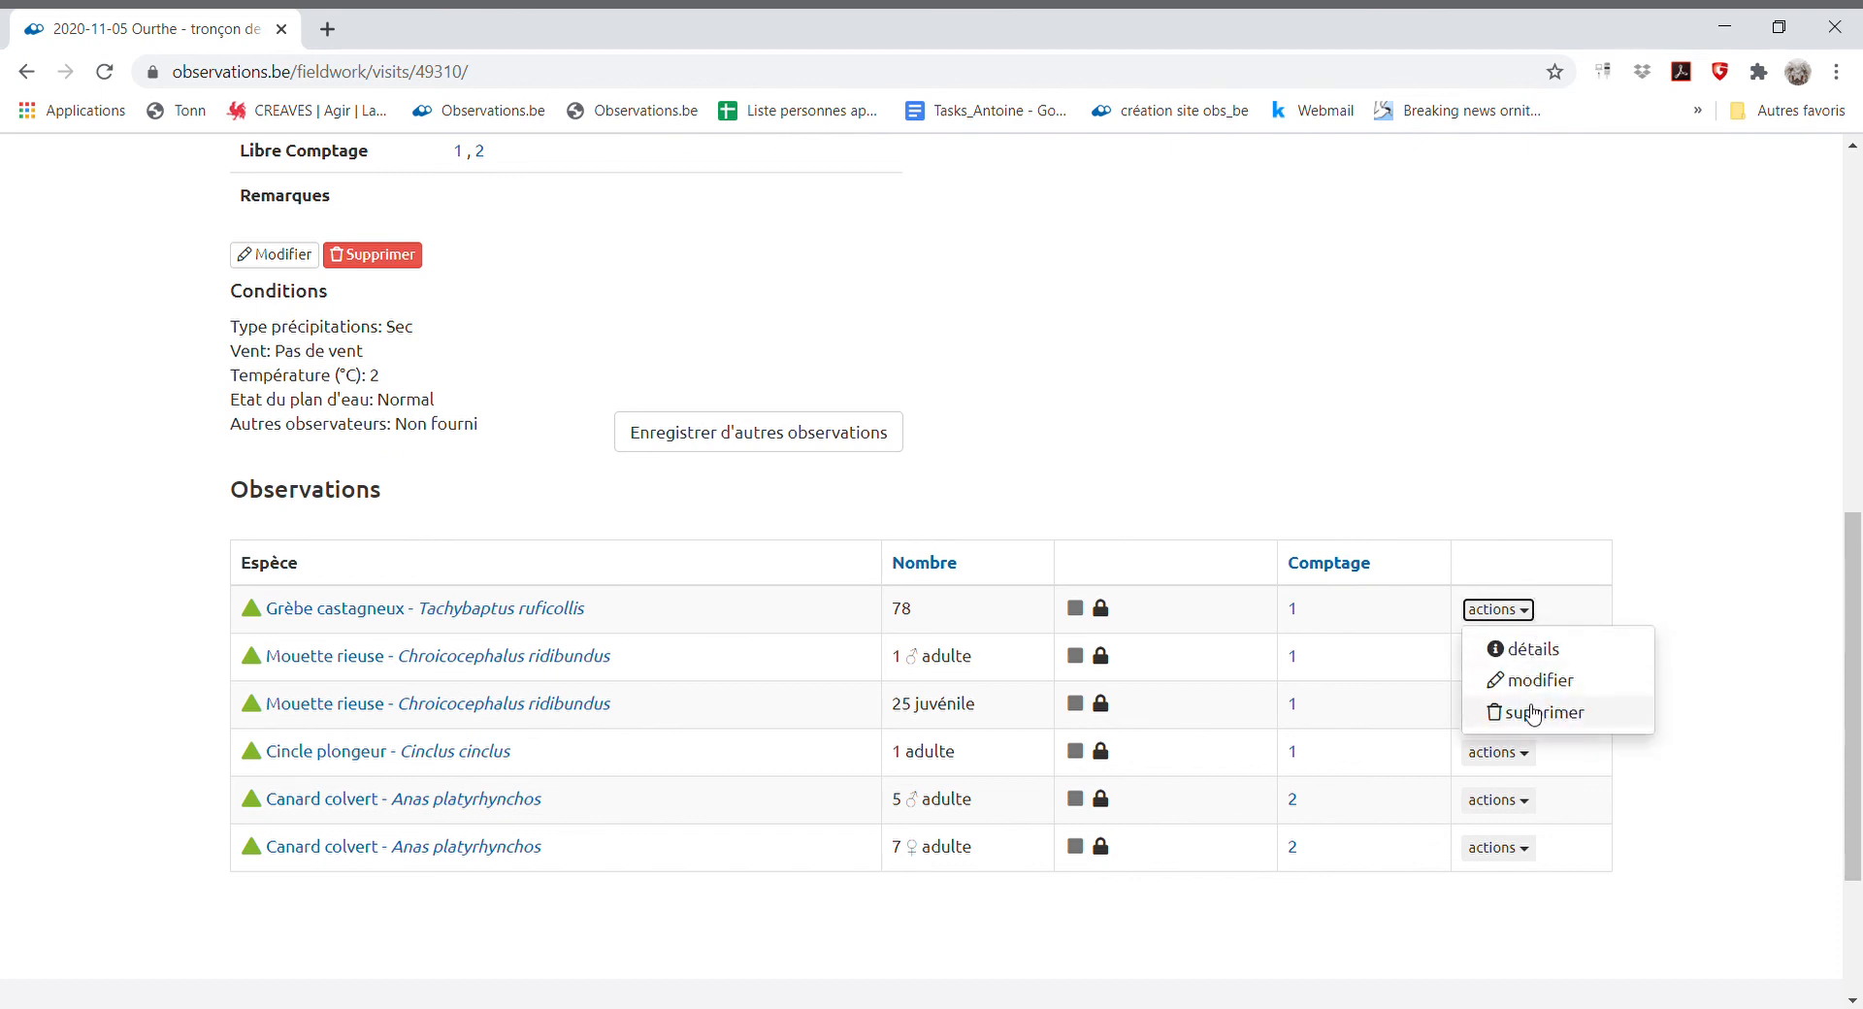
pyautogui.click(1530, 613)
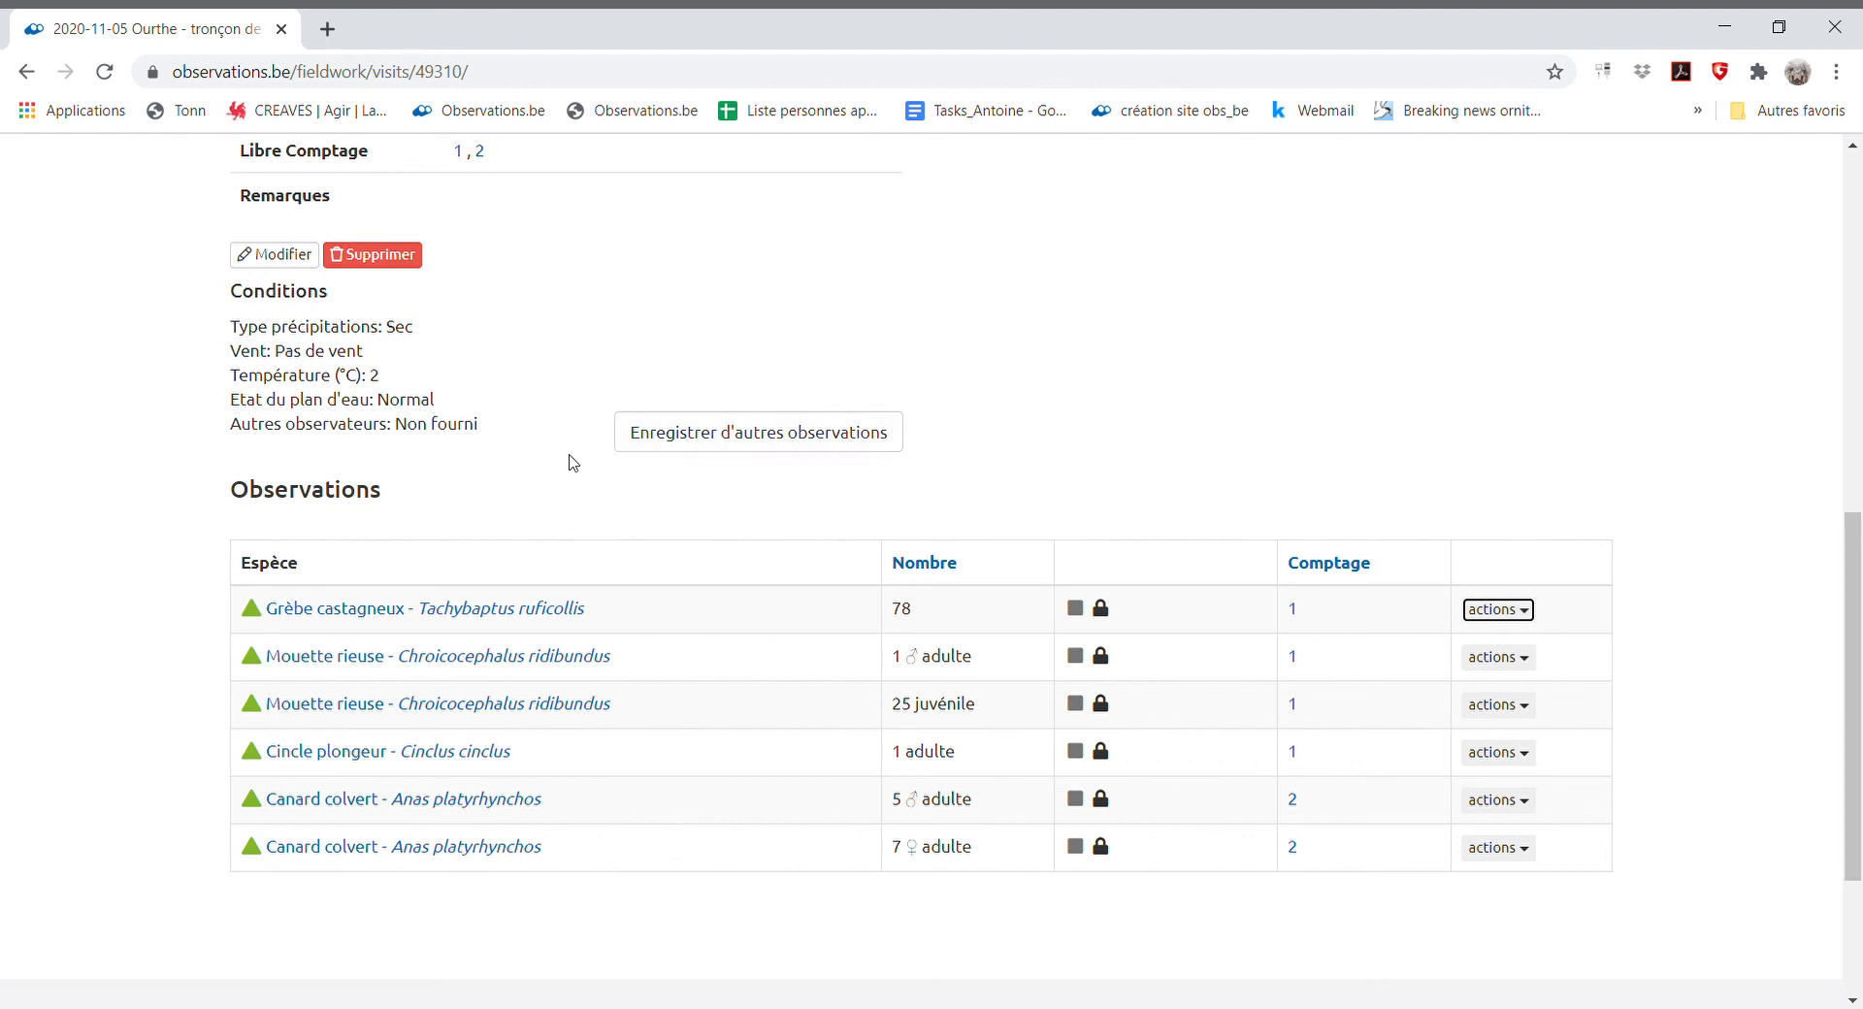
# - Open the form for recording other observations, and return to the saved visit to review its details, conditions and species records
pyautogui.click(689, 433)
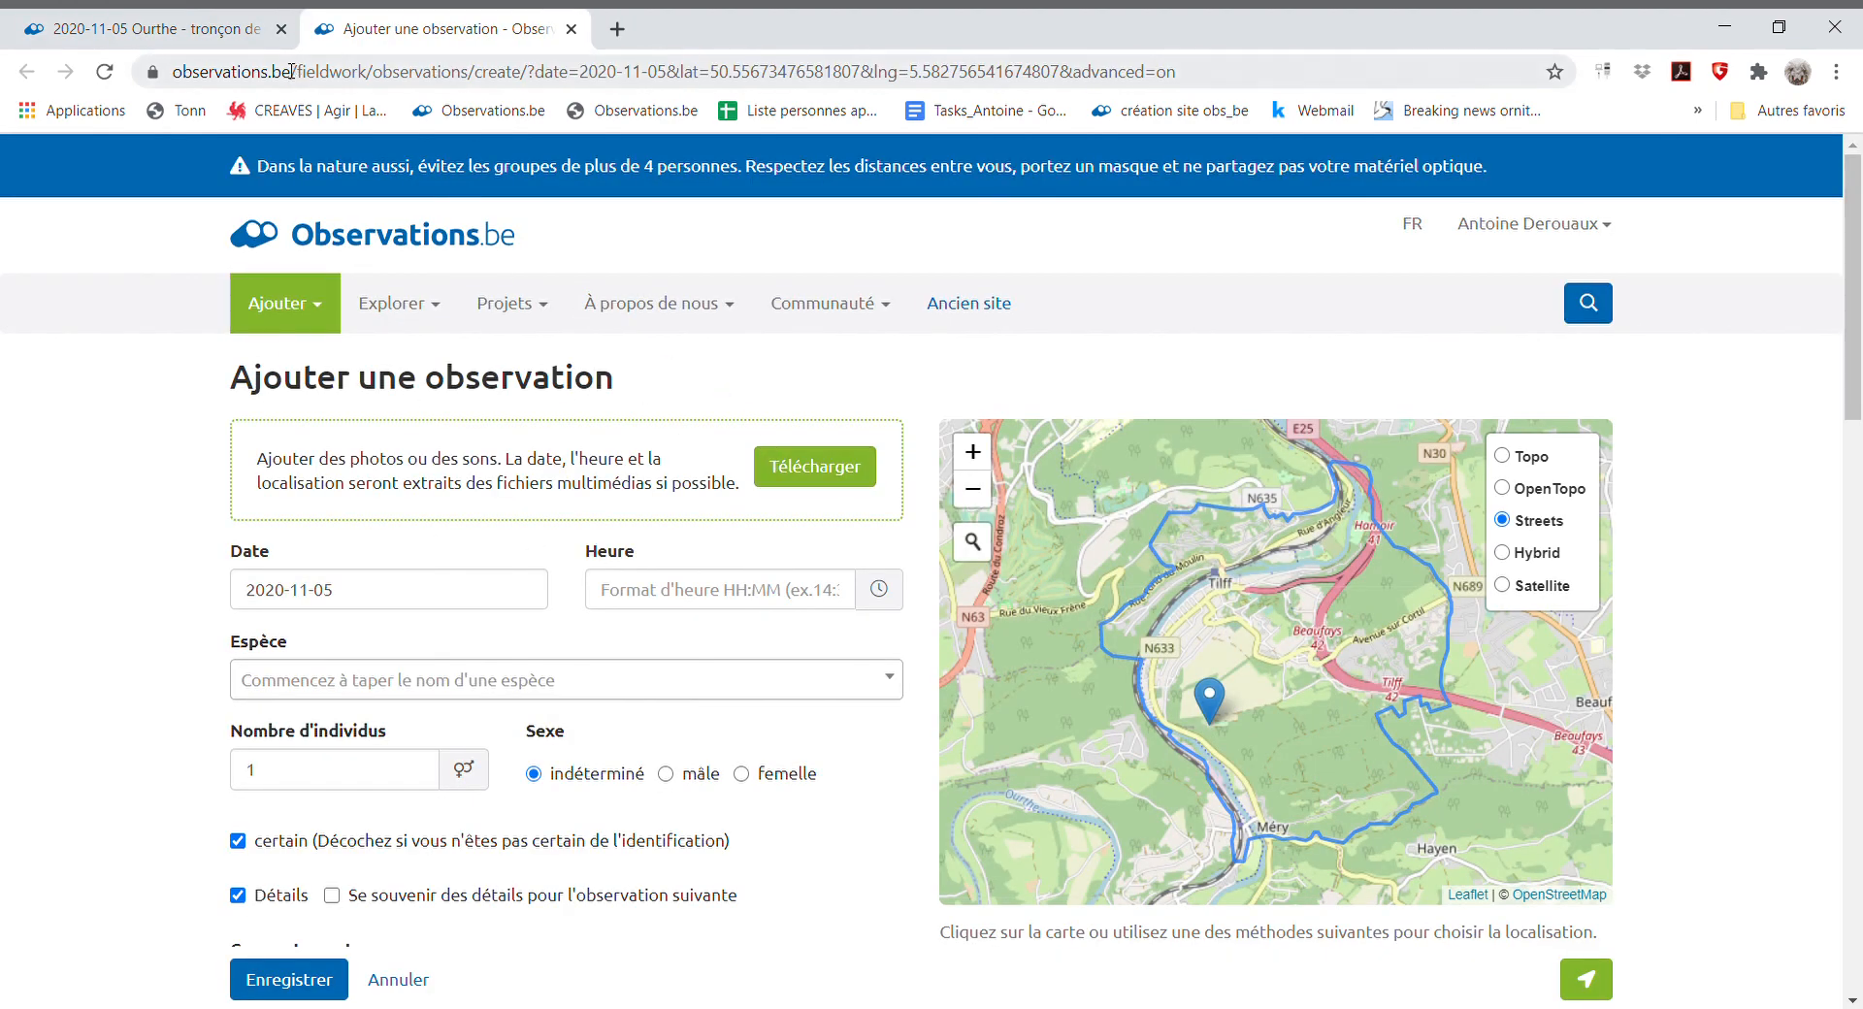
pyautogui.click(153, 27)
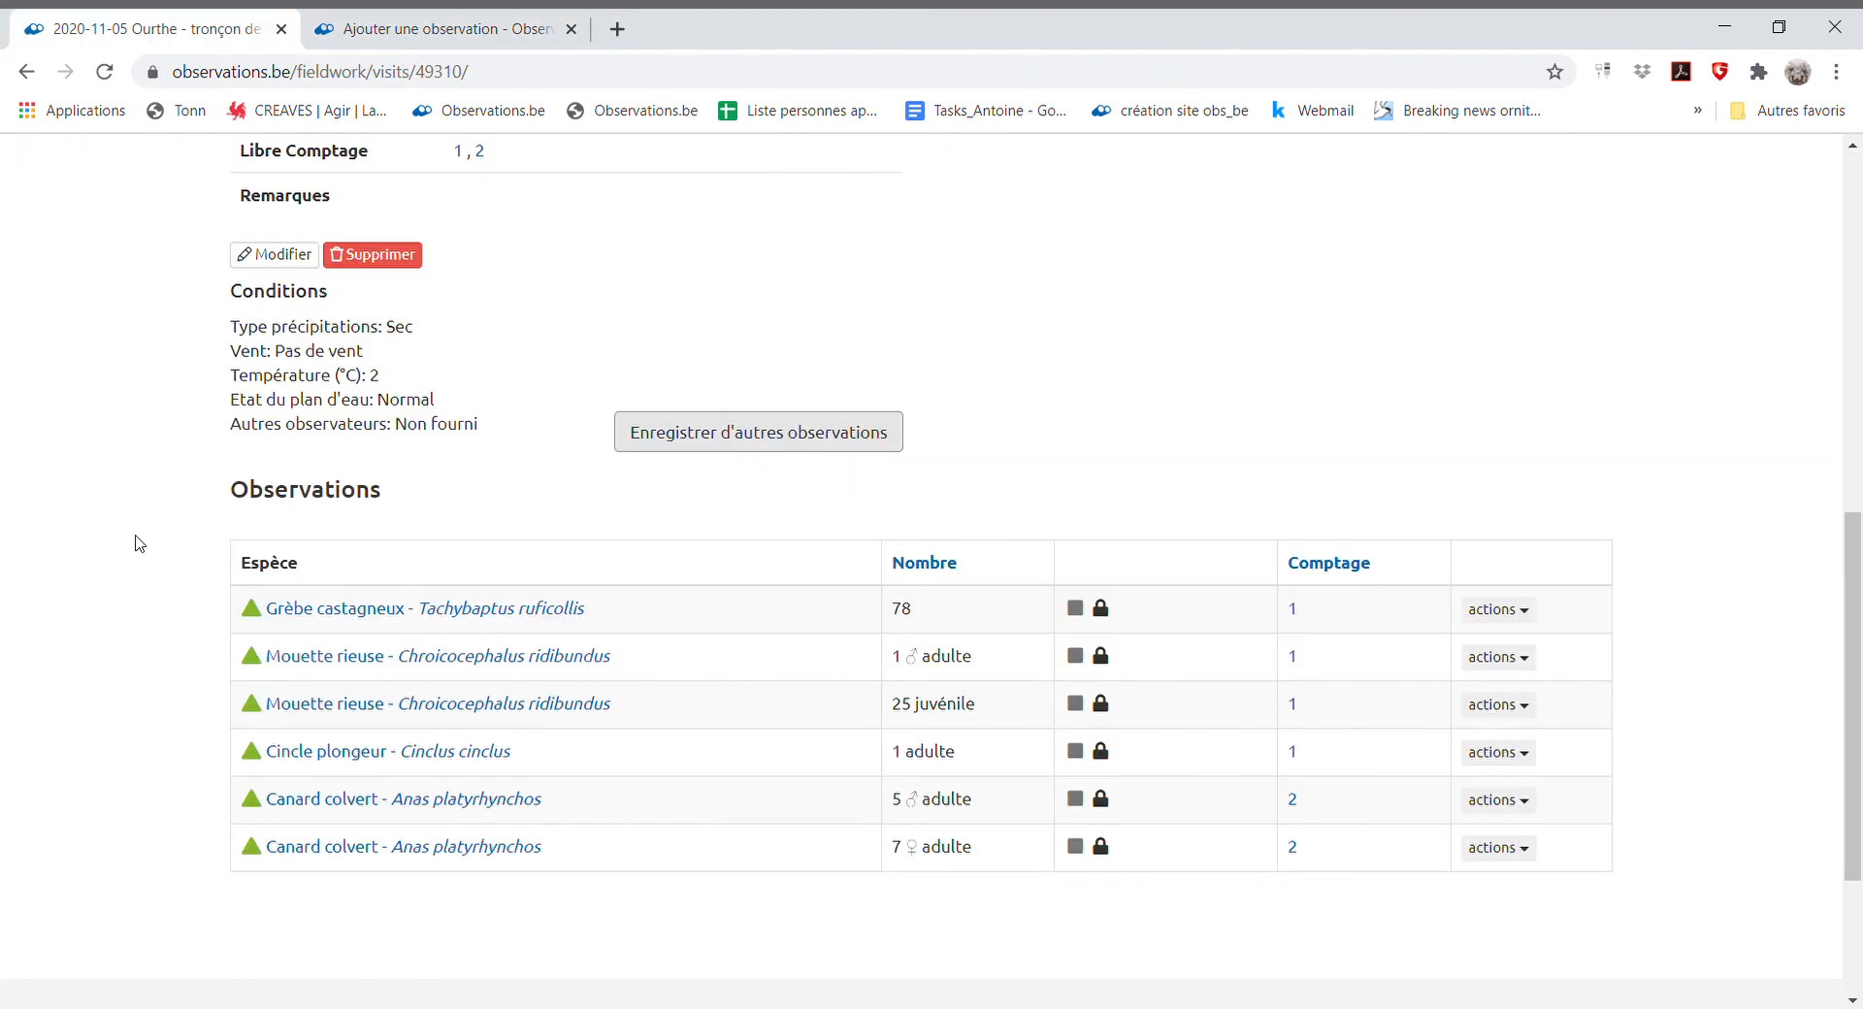
pyautogui.scroll(-3, 140, 544)
pyautogui.scroll(5, 140, 543)
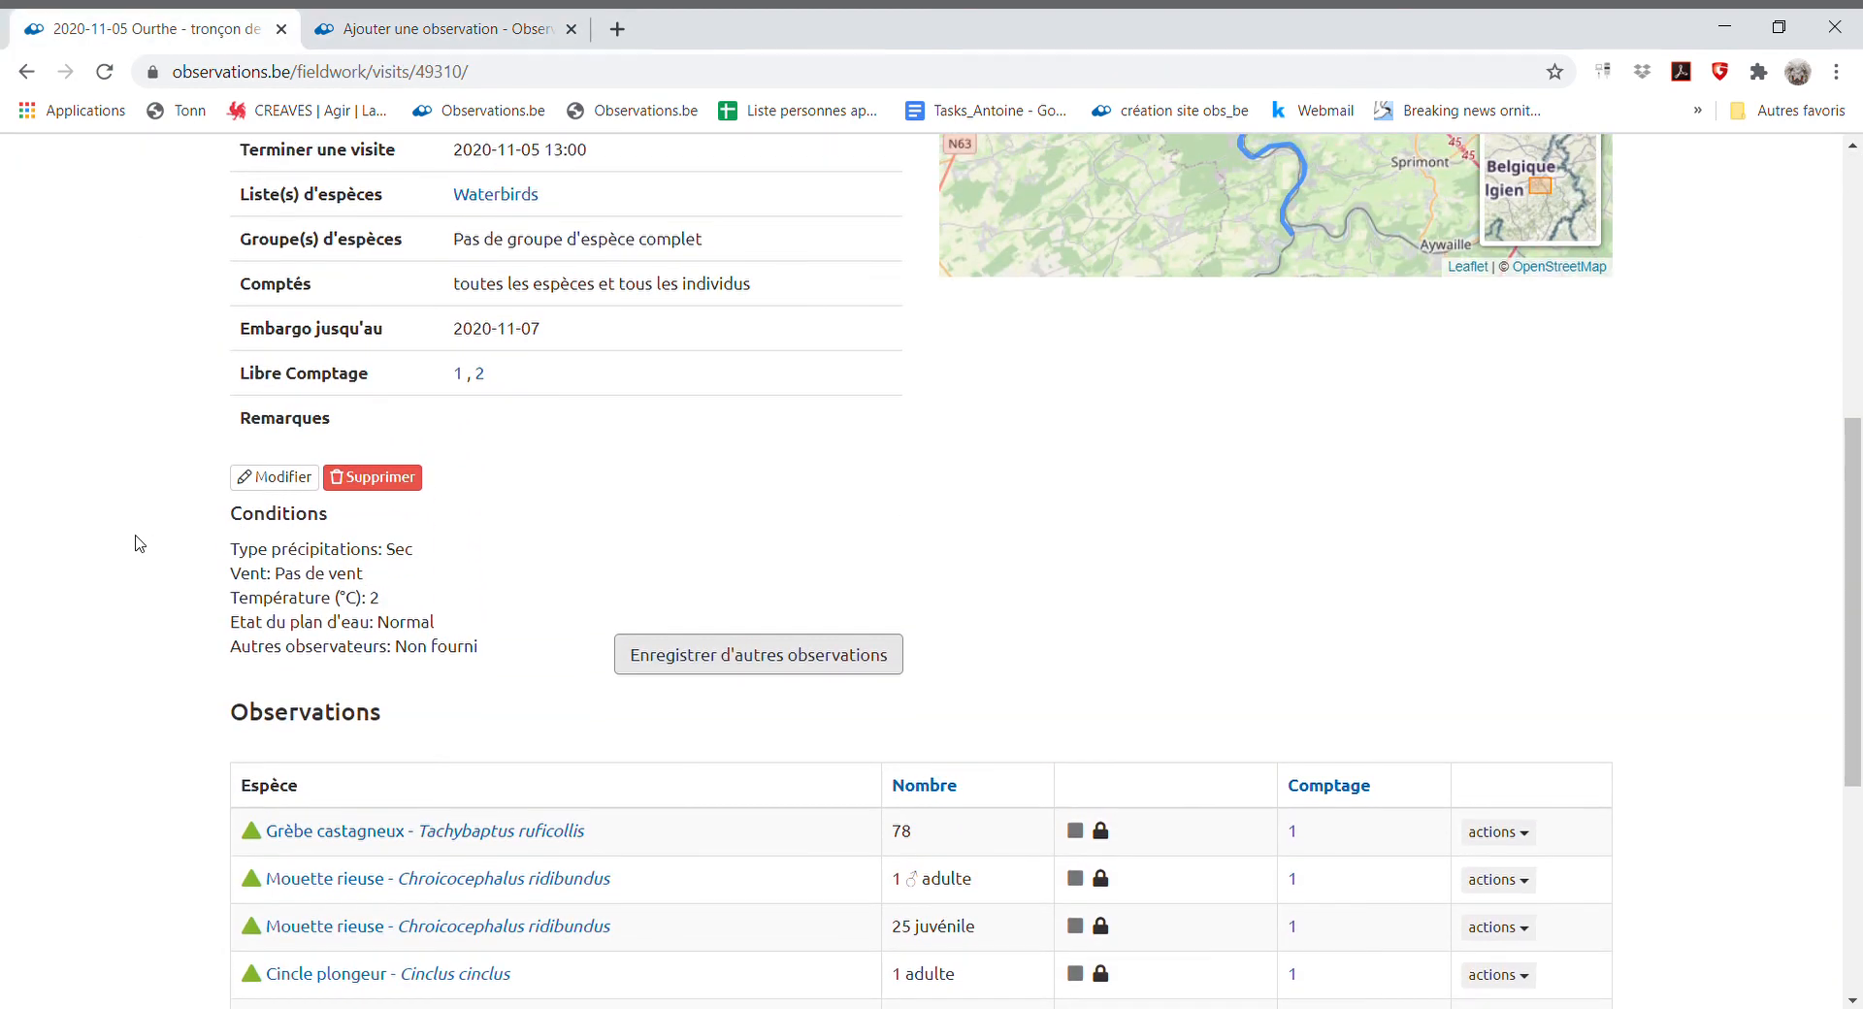
pyautogui.scroll(5, 140, 543)
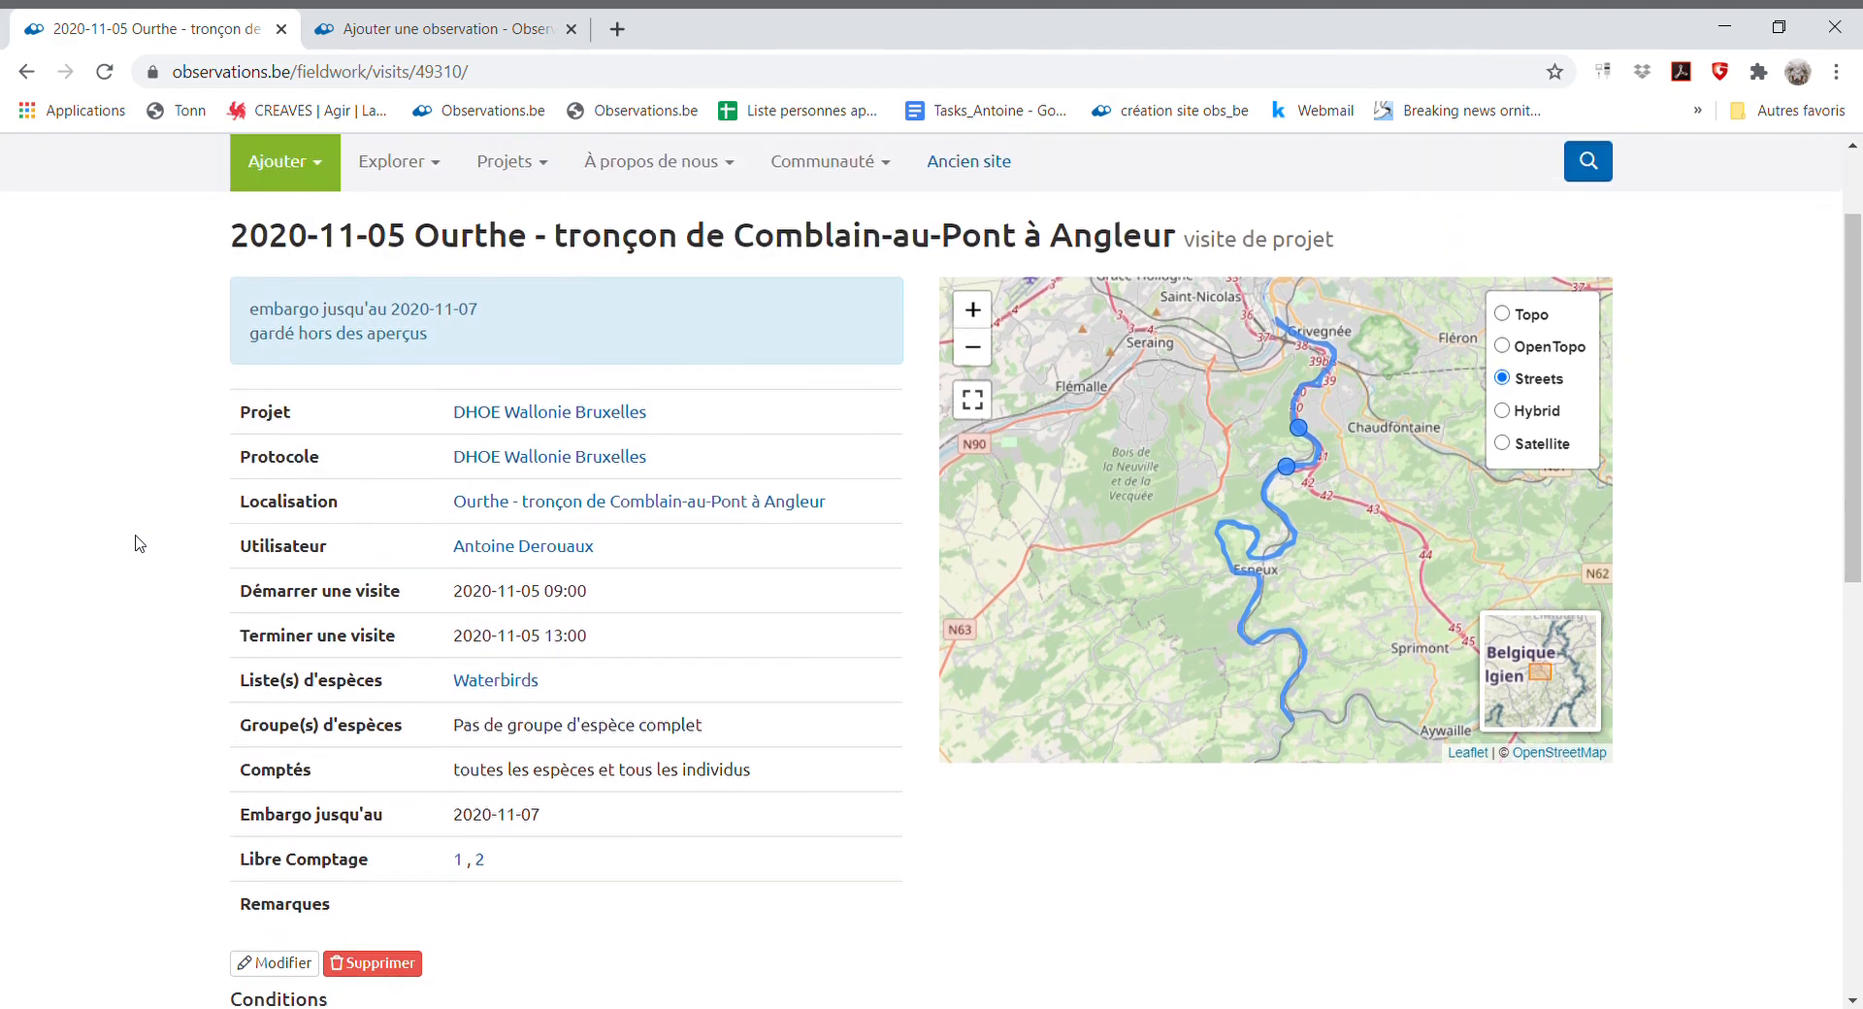
pyautogui.scroll(-3, 148, 537)
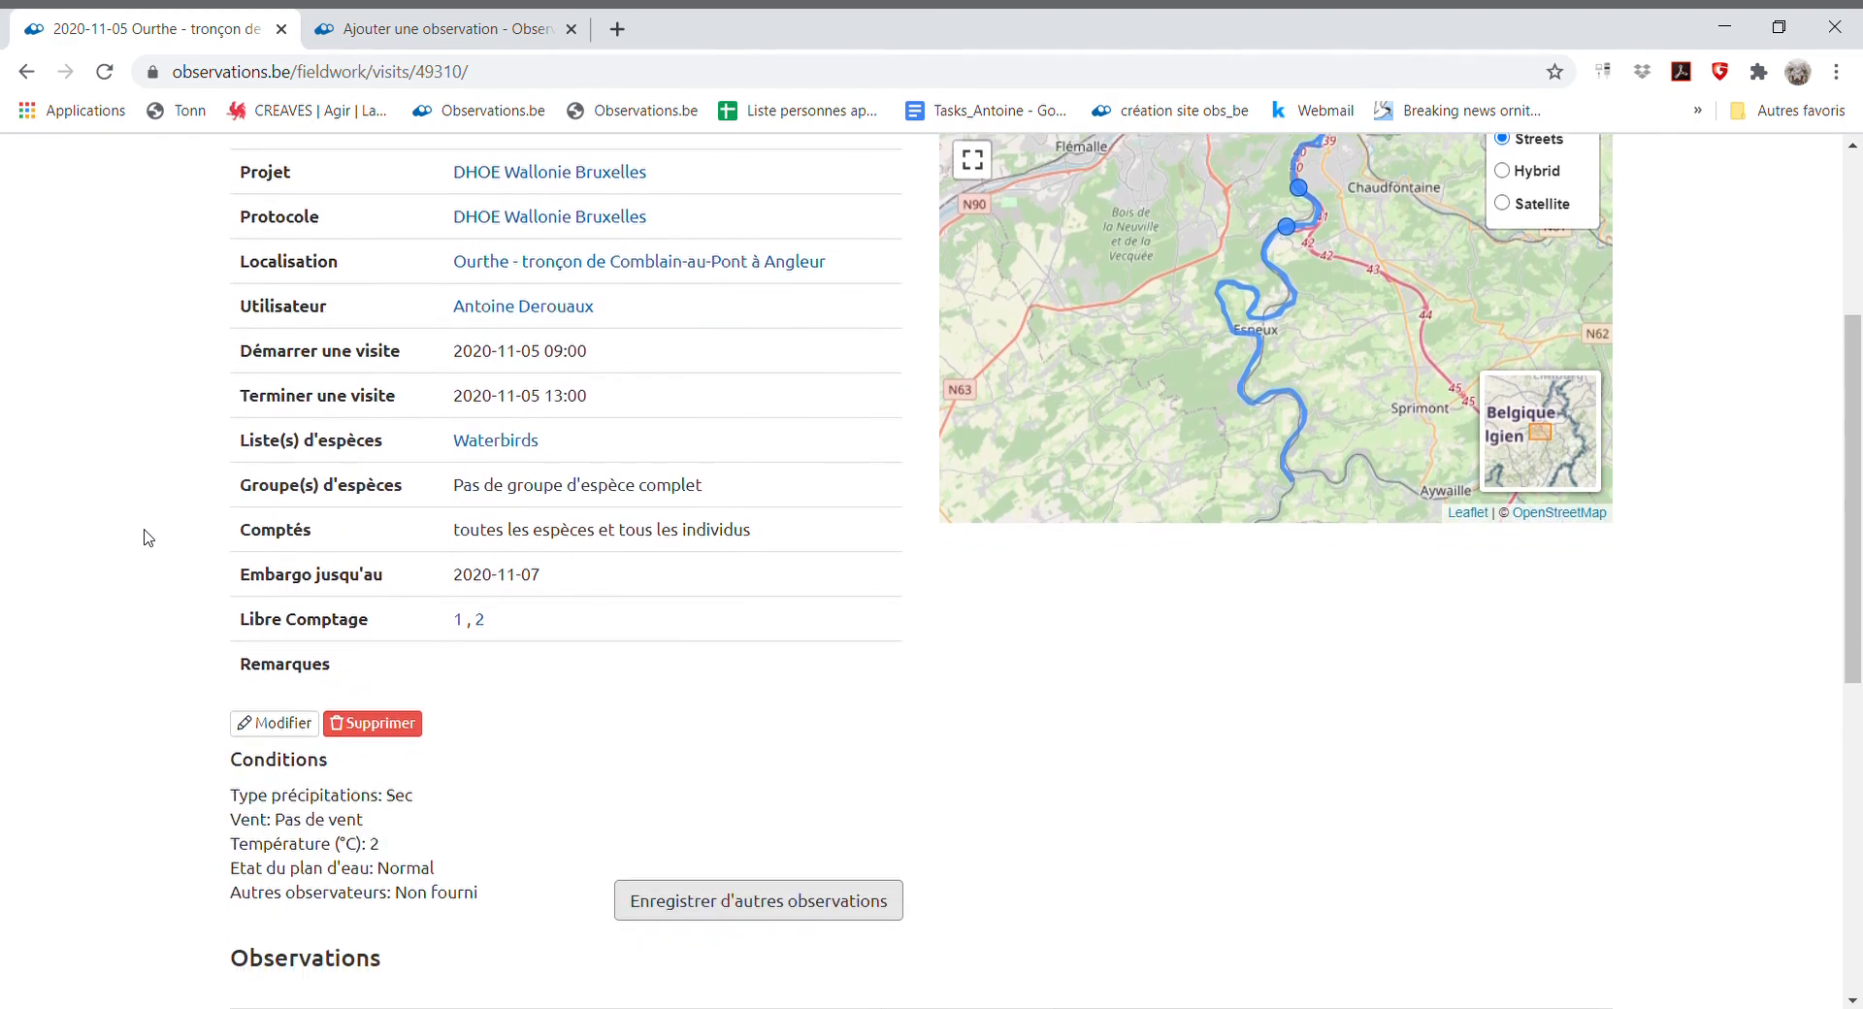
pyautogui.scroll(-3, 148, 538)
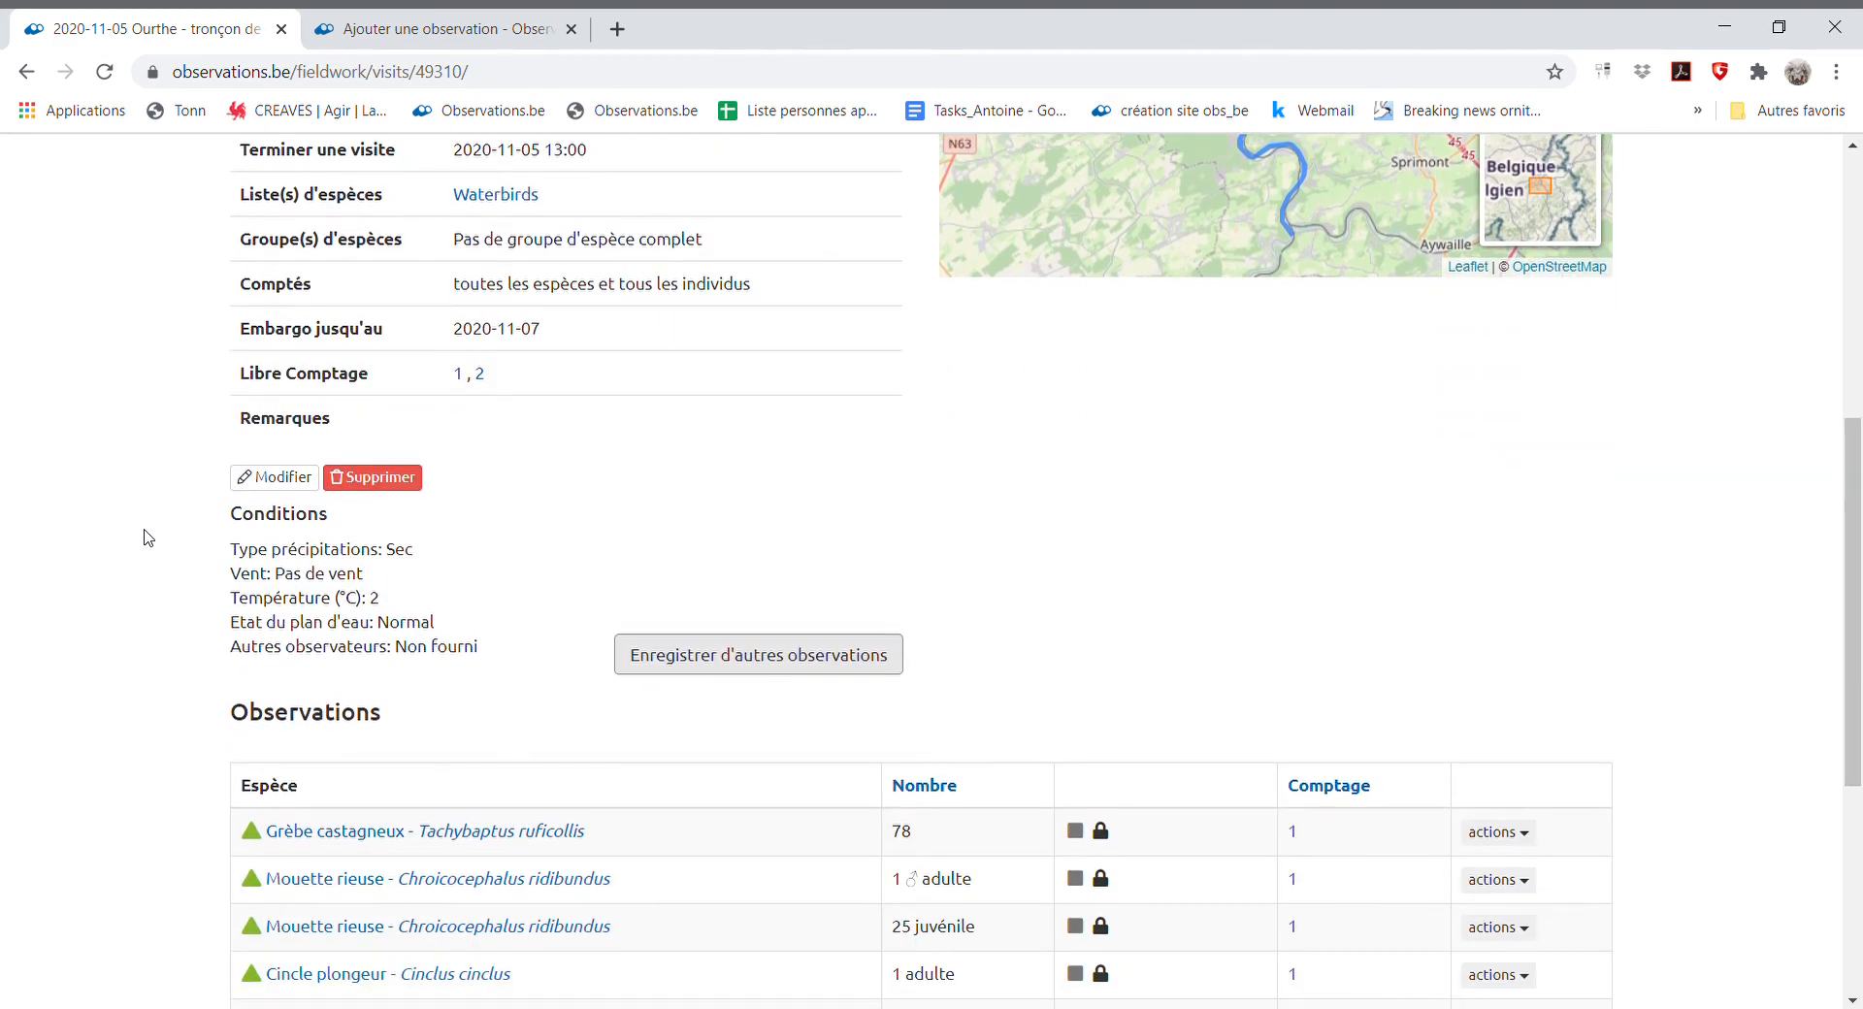
pyautogui.scroll(-3, 148, 537)
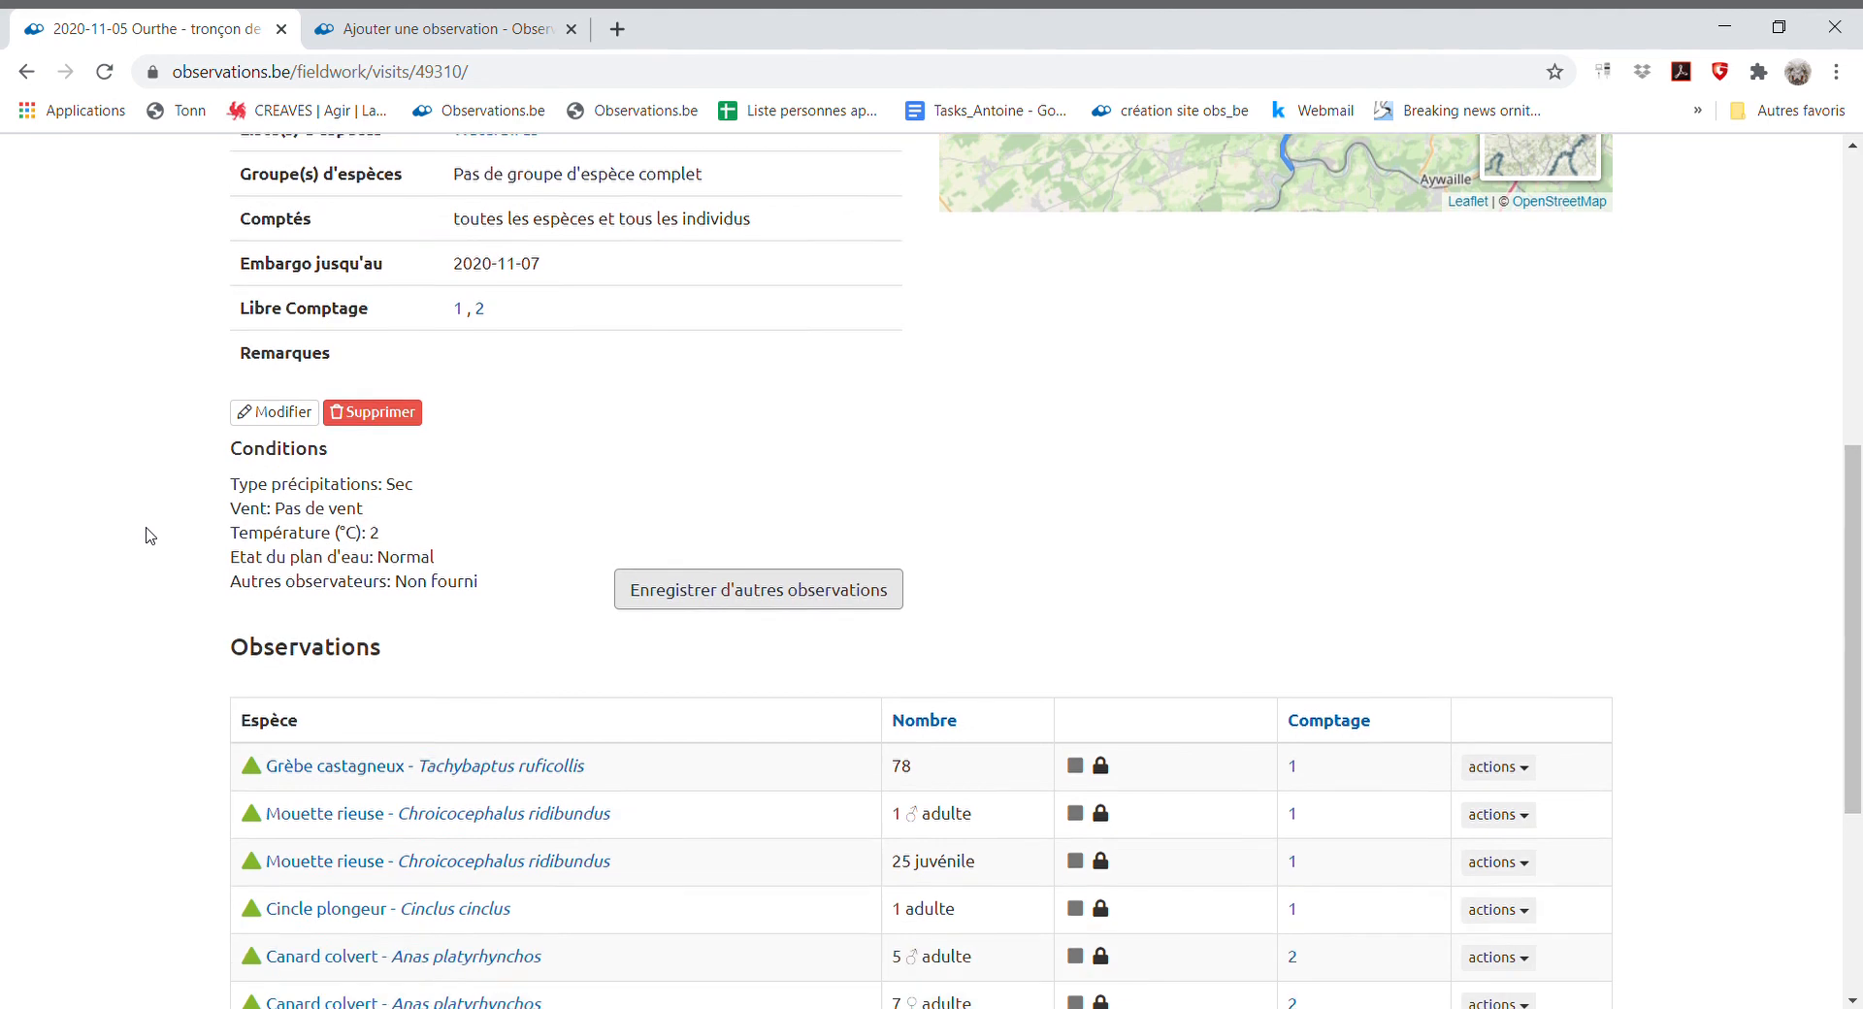